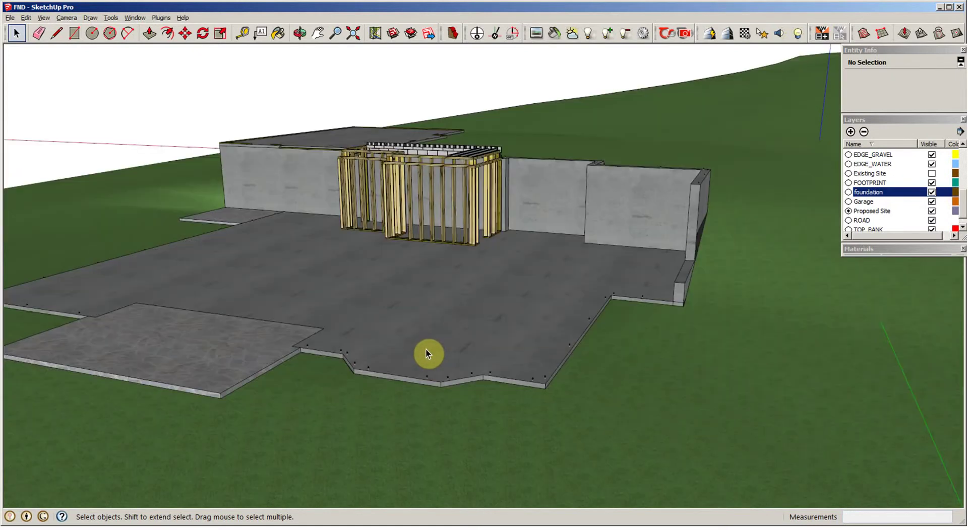
Hide the foundation layer to expose the building cutout in the terrain
scroll(426, 349, "down", 3)
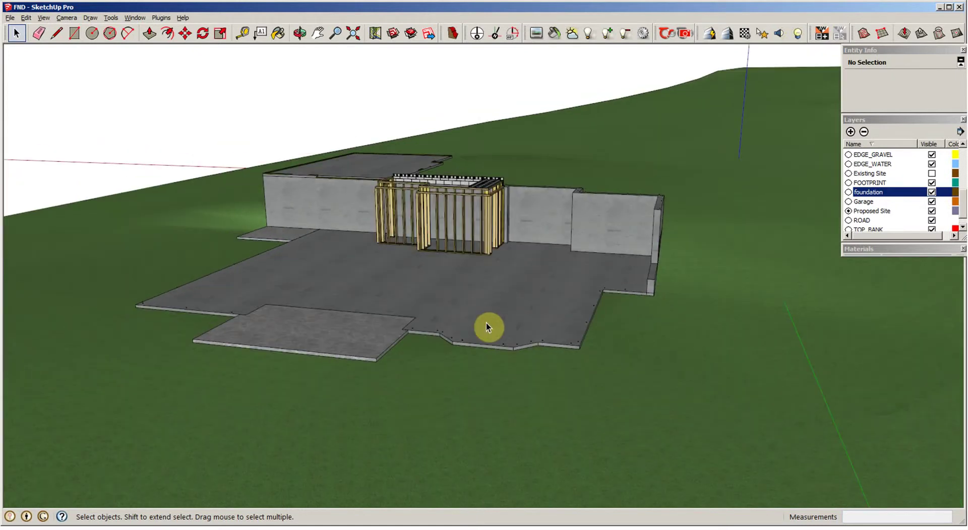
scroll(486, 323, "down", 4)
middle_click_drag(650, 222, 388, 315)
scroll(617, 240, "up", 1)
scroll(617, 240, "up", 2)
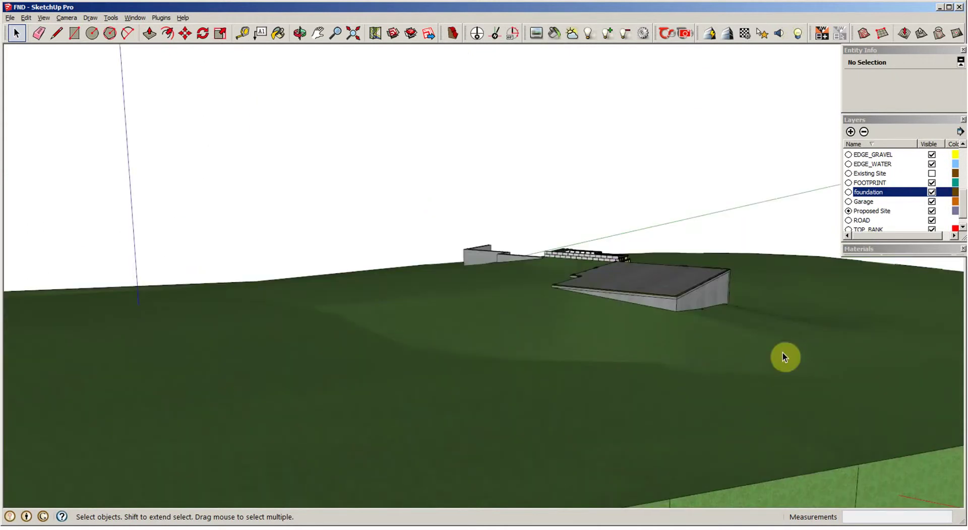
middle_click_drag(783, 356, 509, 378)
left_click(932, 192)
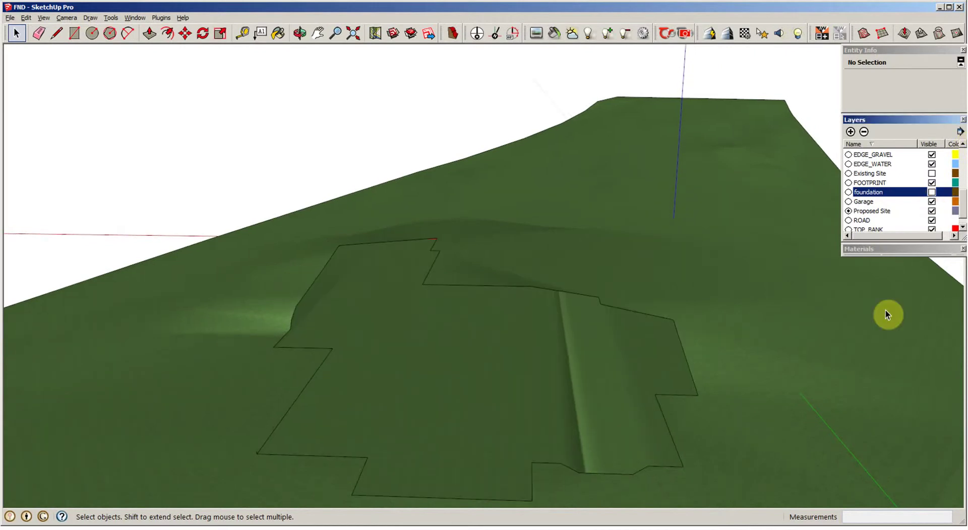
Examine the proposed site terrain group and the outline of its building cutout
middle_click_drag(885, 310, 579, 323)
left_click(582, 392)
middle_click_drag(576, 390, 809, 115)
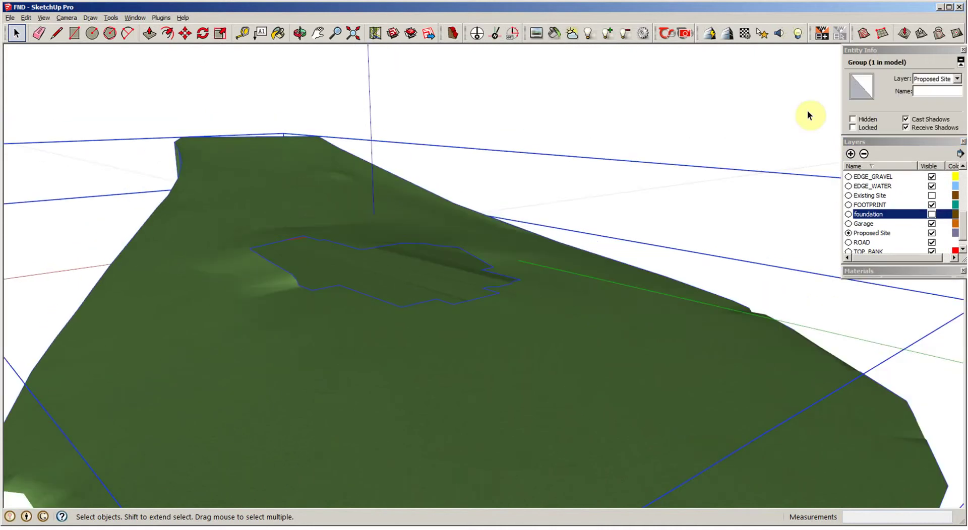
scroll(820, 107, "down", 2)
scroll(914, 91, "up", 2)
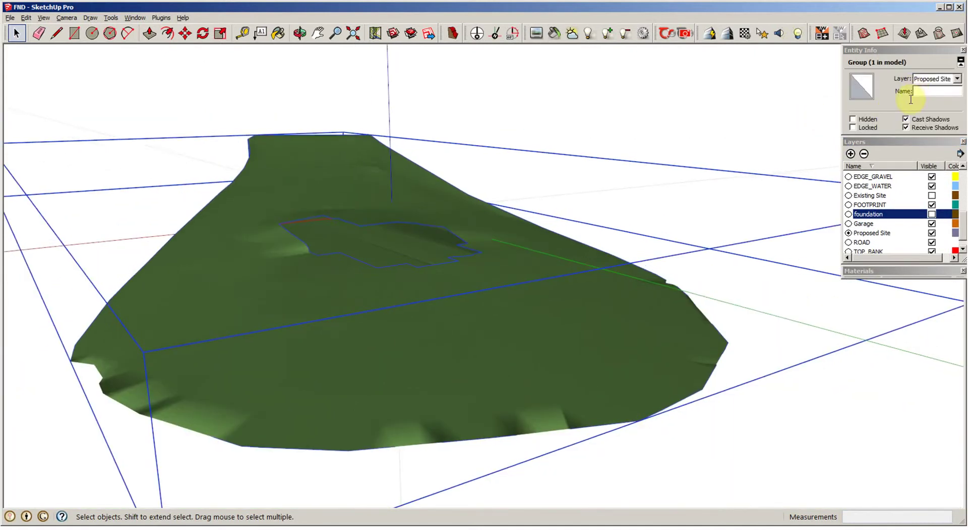
scroll(663, 233, "up", 2)
scroll(616, 236, "up", 5)
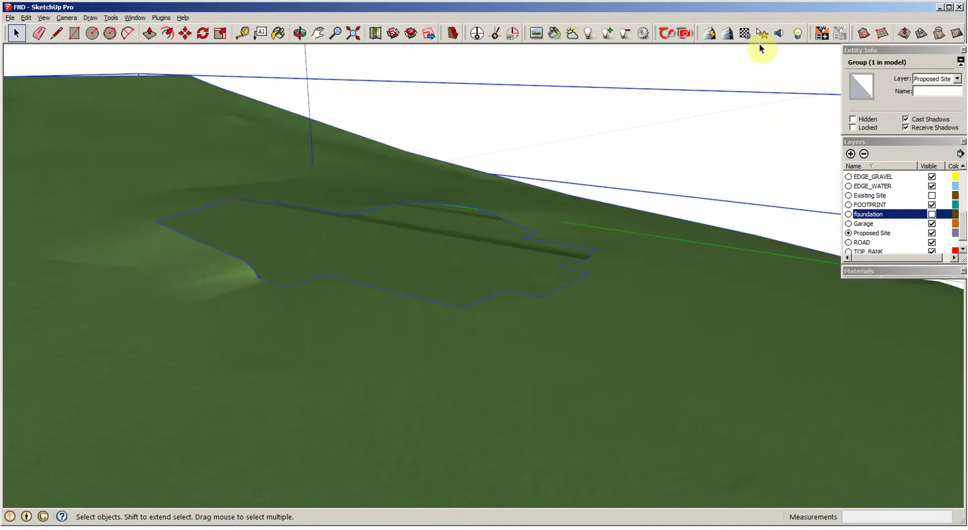
left_click(717, 75)
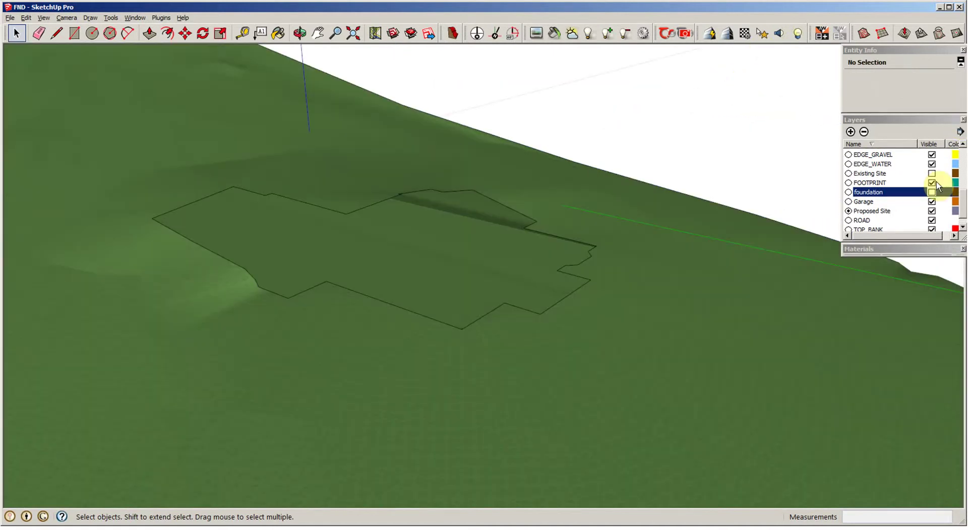
Show the foundation layer again and bring the gravel underside of the slab into view
left_click(932, 192)
scroll(772, 244, "up", 2)
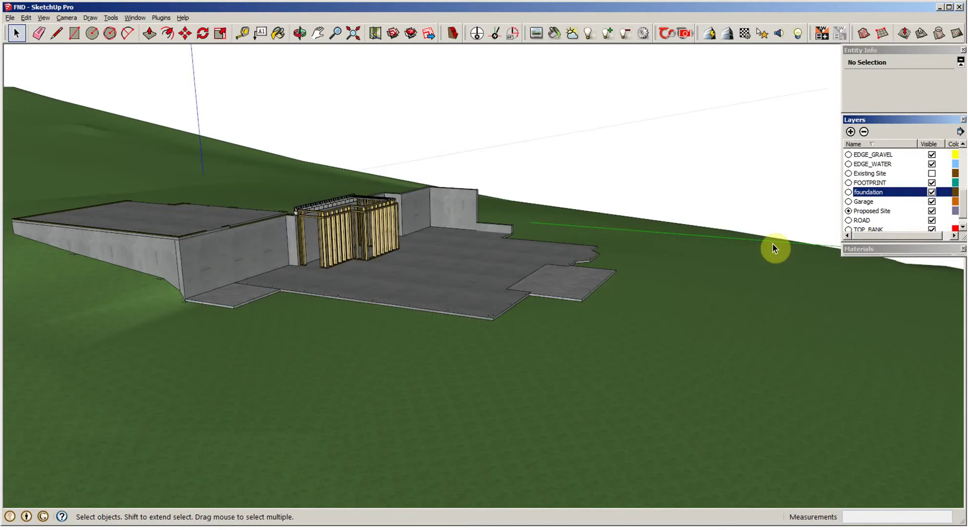
scroll(453, 299, "up", 4)
scroll(453, 298, "up", 4)
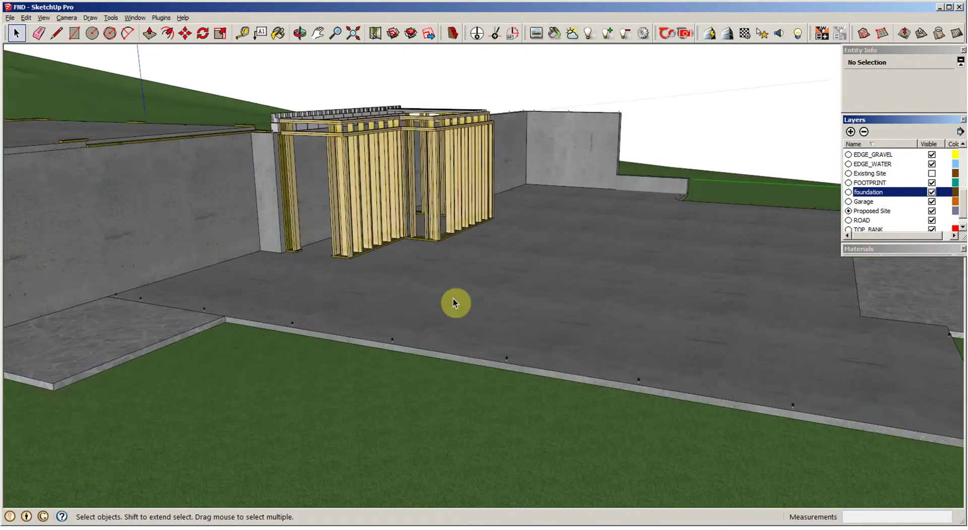
scroll(465, 306, "up", 2)
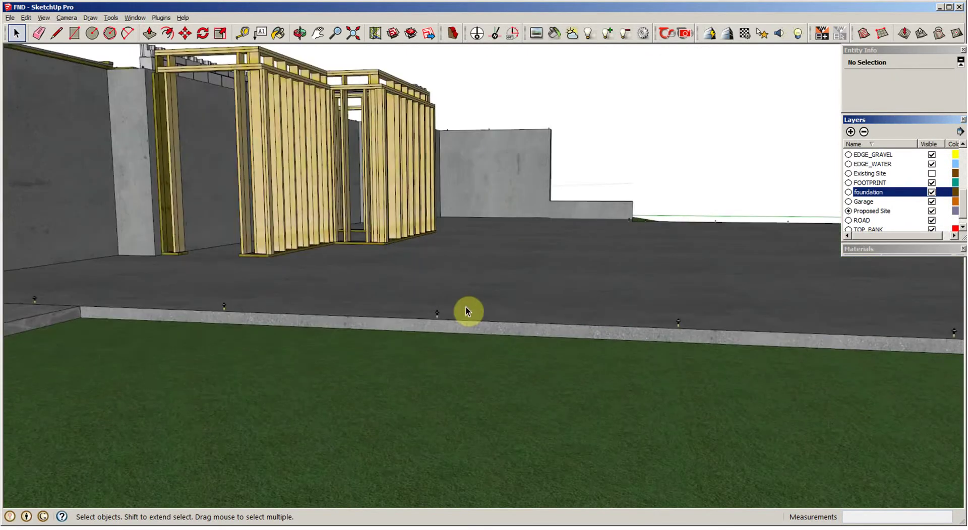
scroll(465, 306, "up", 5)
middle_click_drag(467, 306, 517, 386)
scroll(511, 353, "down", 2)
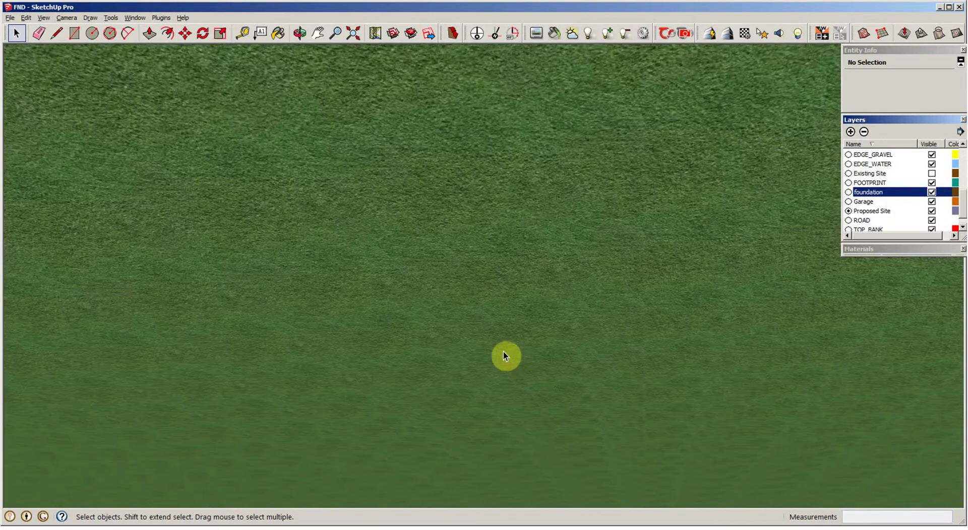
scroll(504, 354, "down", 3)
middle_click_drag(504, 354, 438, 395)
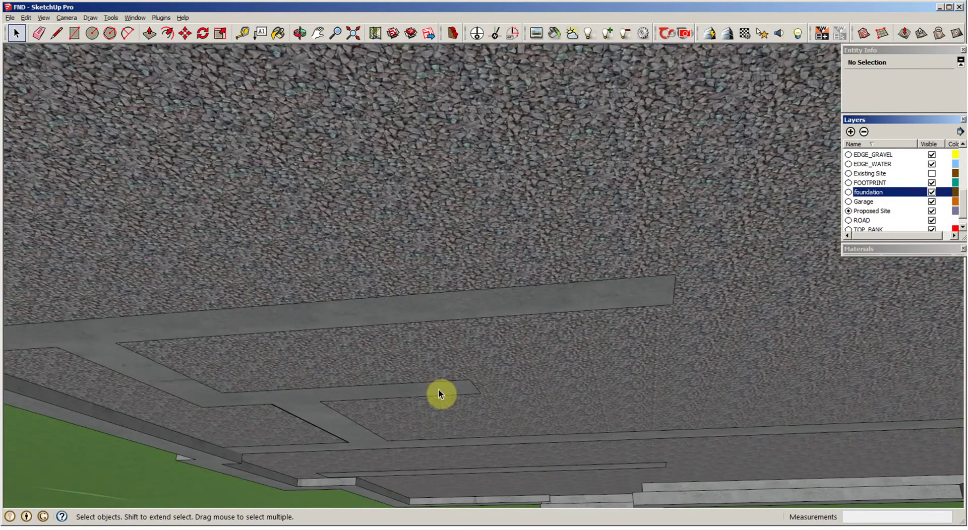
middle_click_drag(387, 261, 370, 251)
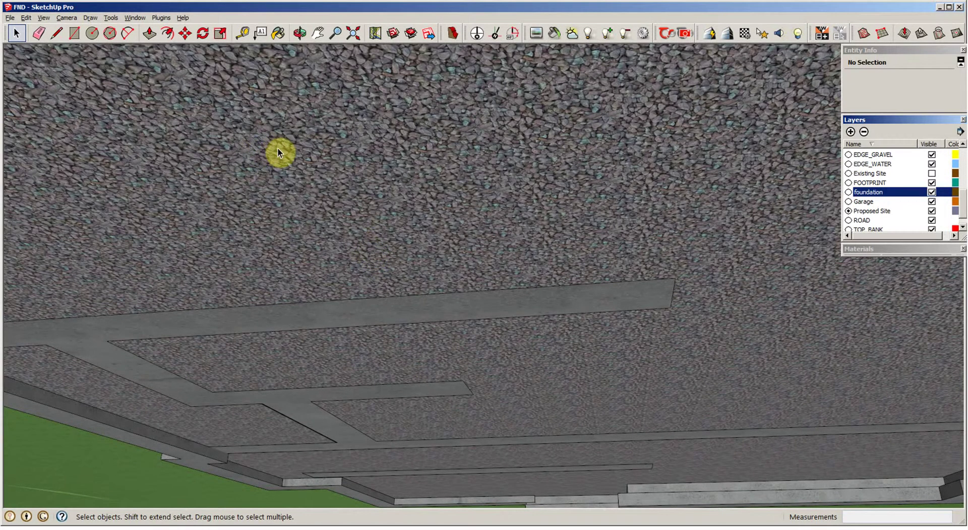
Draw a reference rectangle about 6' 6 1/4" by 7' 7/8" on the gravel base underneath the slab
key("r")
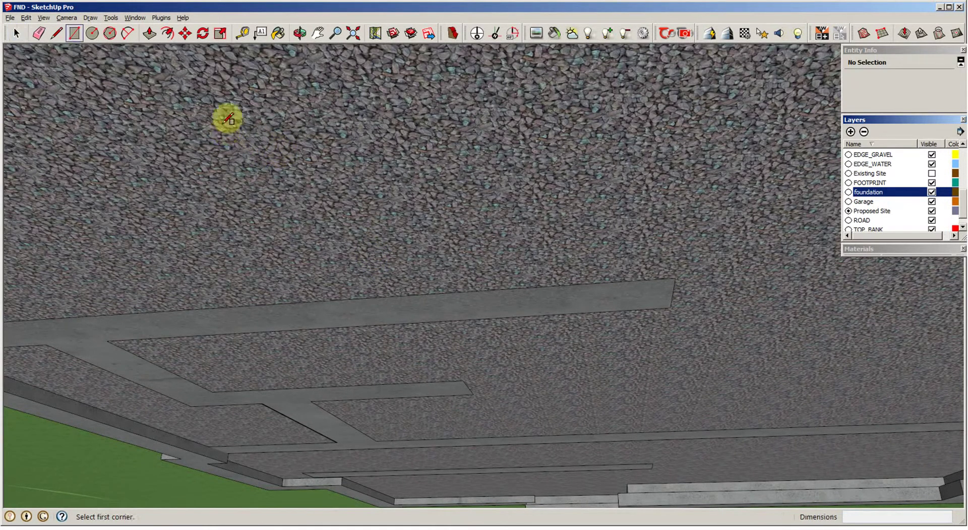
left_click(220, 108)
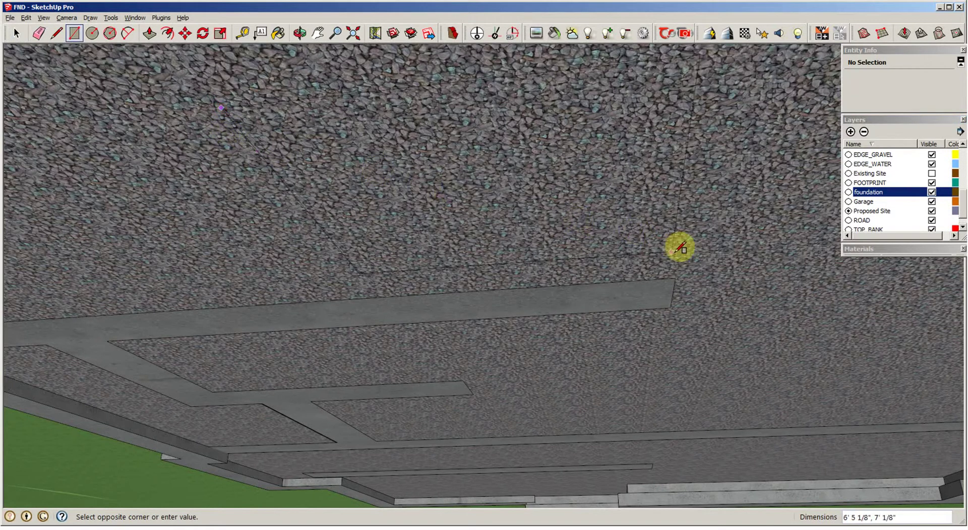
left_click(678, 244)
middle_click_drag(679, 244, 479, 261)
scroll(656, 252, "down", 8)
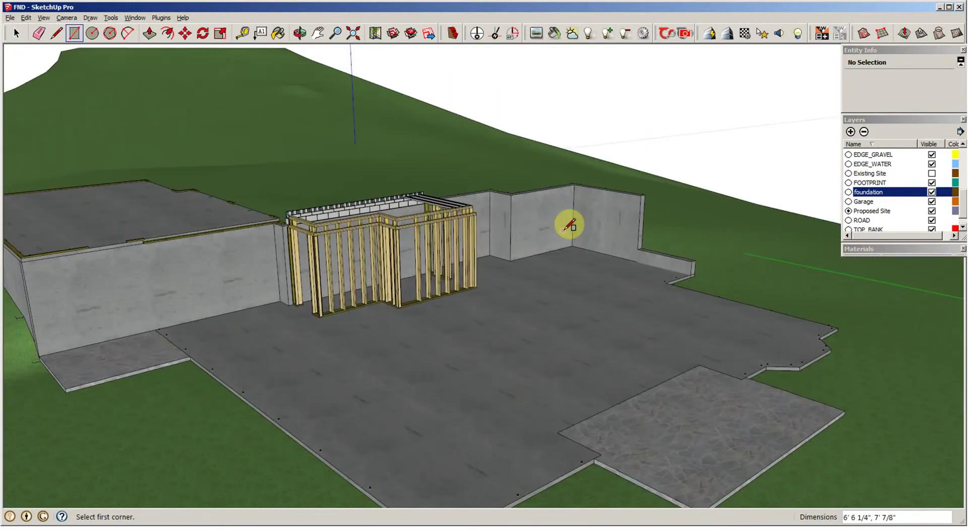
Hide the foundation layer so only the terrain and the reference rectangle are shown
key("space")
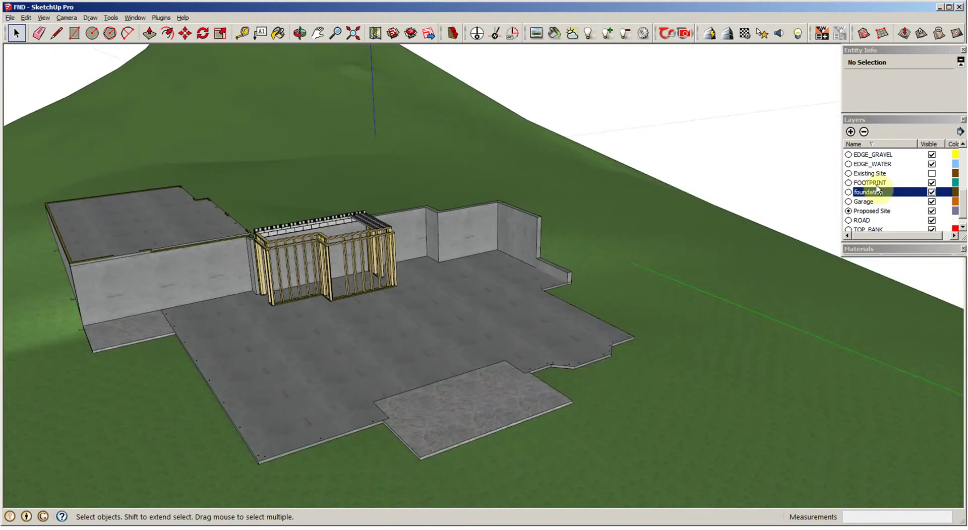
left_click(931, 192)
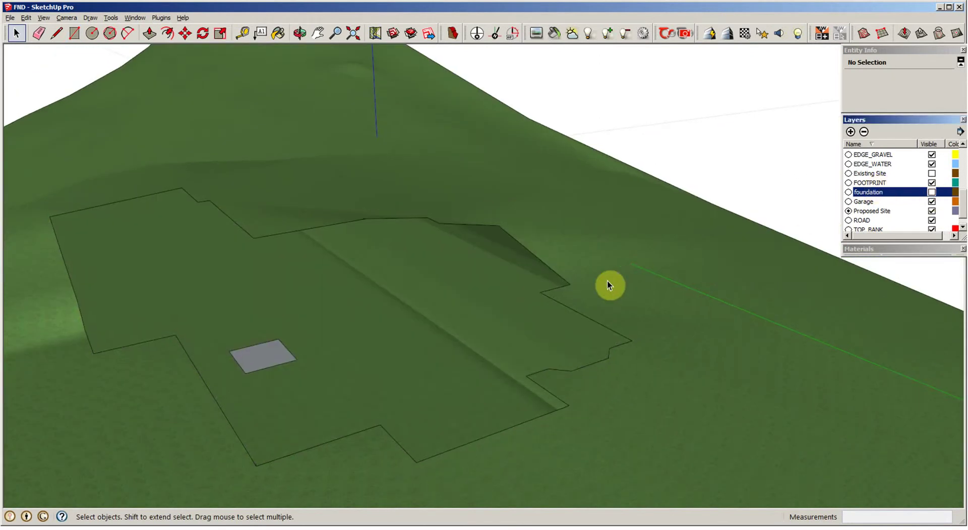
middle_click_drag(607, 285, 244, 304)
scroll(295, 323, "up", 1)
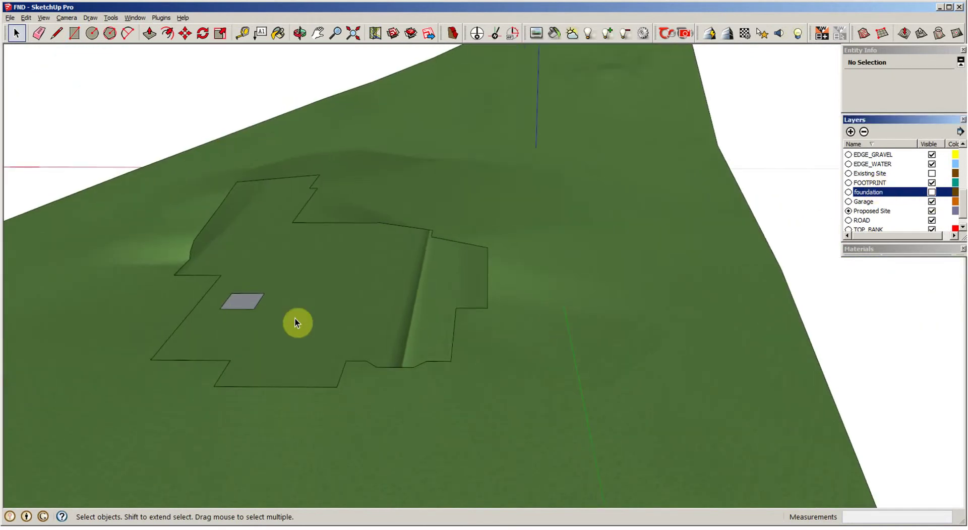
scroll(519, 372, "down", 1)
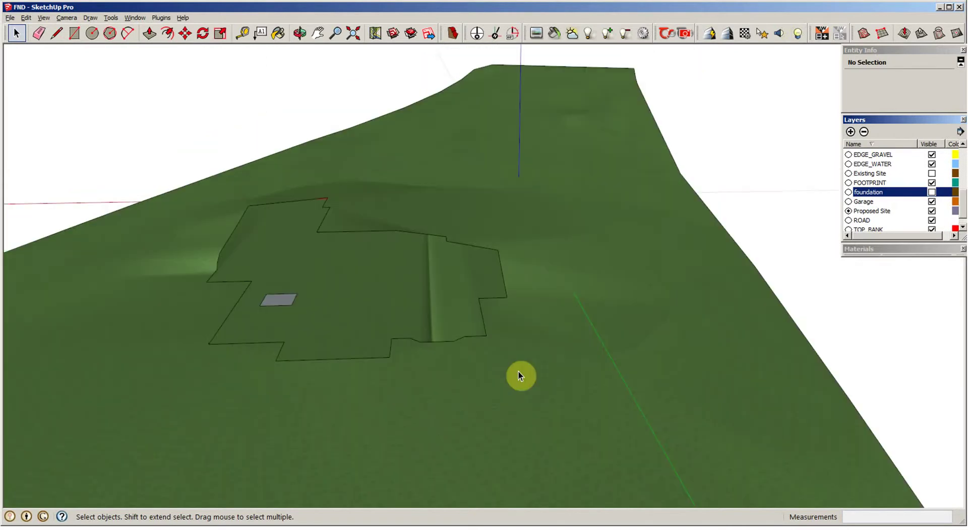
Explode the proposed site terrain group into loose geometry
left_click(518, 371)
right_click(521, 369)
left_click(553, 424)
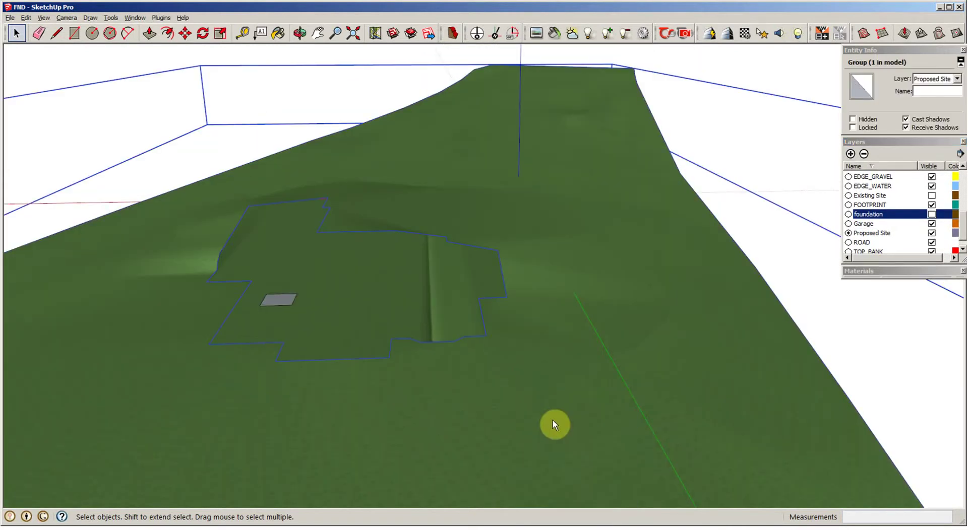
Examine the terrain cutout edges around the reference rectangle at the gravel base level
scroll(443, 400, "up", 2)
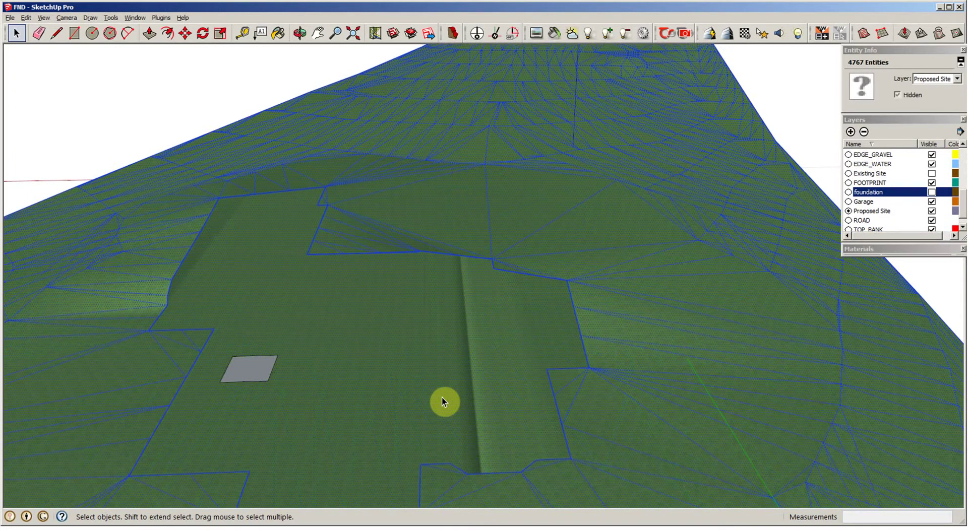
mouse_move(436, 398)
middle_mouse_down()
mouse_move(337, 348)
mouse_move(544, 364)
mouse_move(342, 384)
mouse_move(385, 357)
middle_mouse_up()
scroll(417, 388, "up", 1)
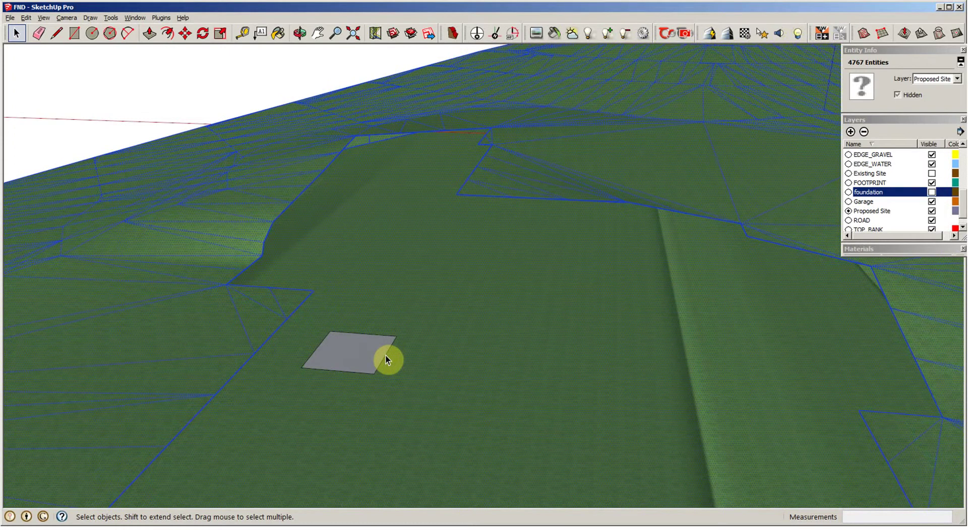
middle_click_drag(597, 394, 243, 330)
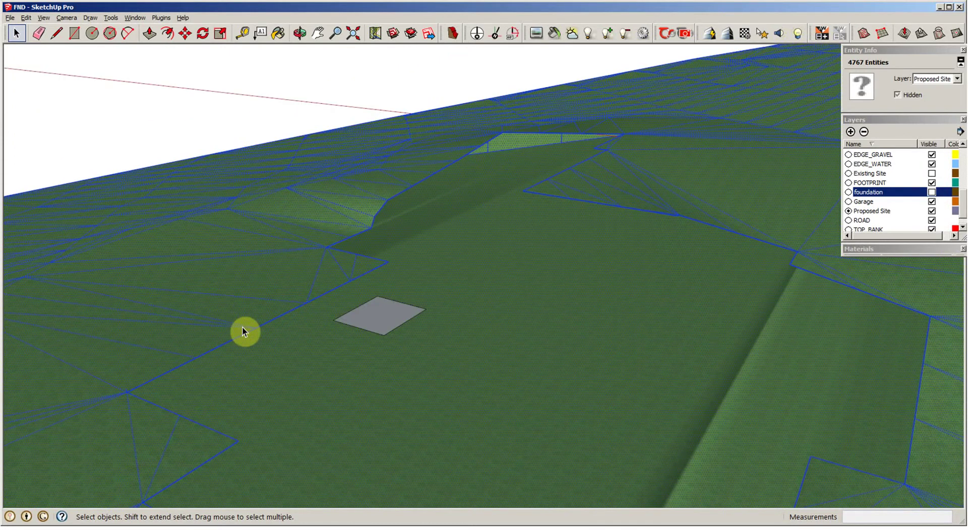
middle_click_drag(700, 296, 537, 229)
scroll(556, 262, "up", 2)
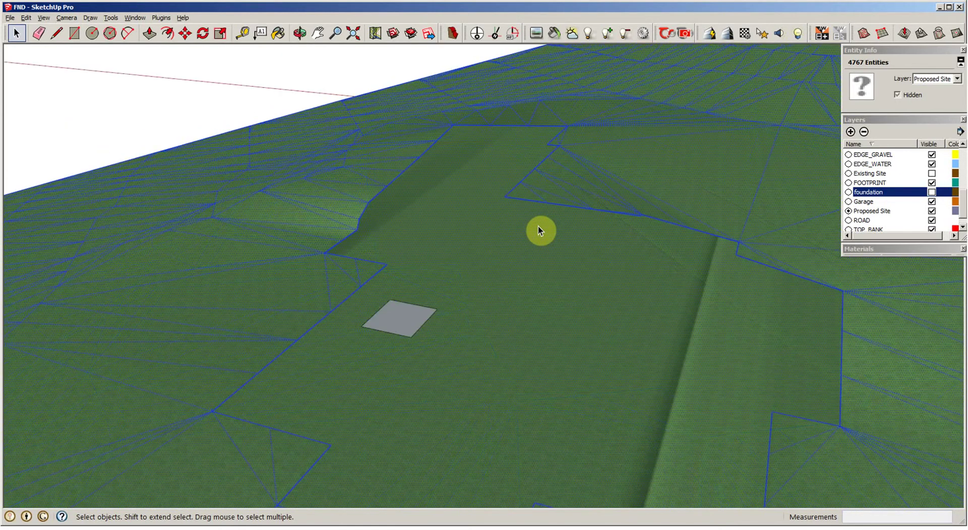
middle_click_drag(538, 226, 353, 296)
Draw a vertical line about 4" down from the cutout corner near the rectangle to the rectangle's level
key("l")
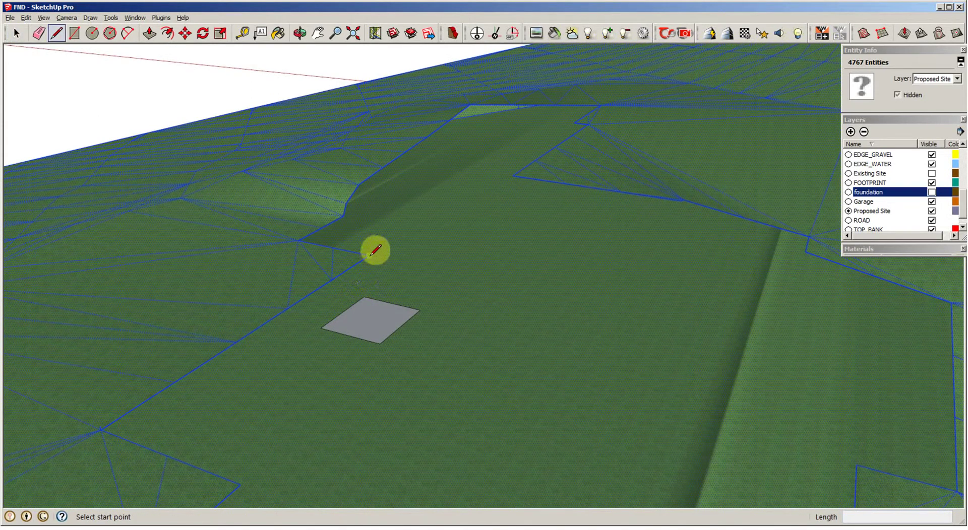
left_click(371, 255)
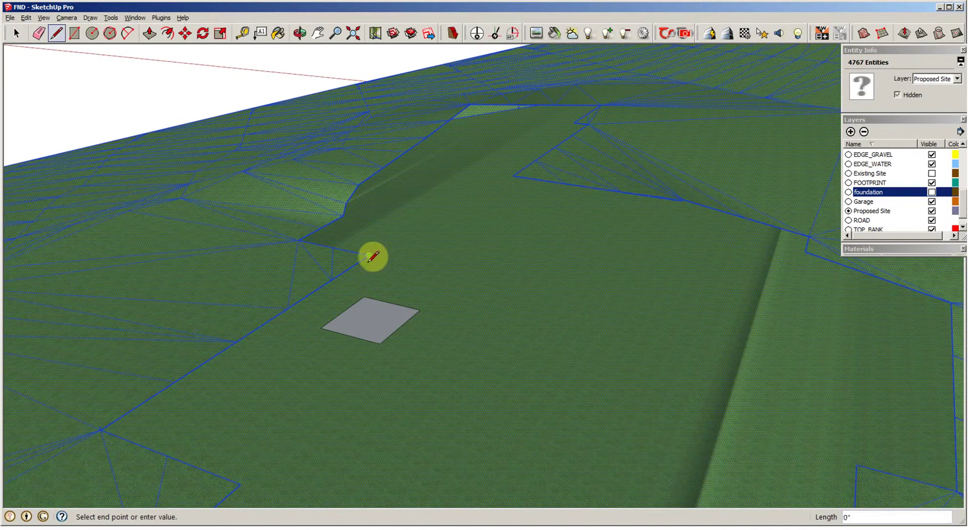
middle_click_drag(391, 262, 435, 247)
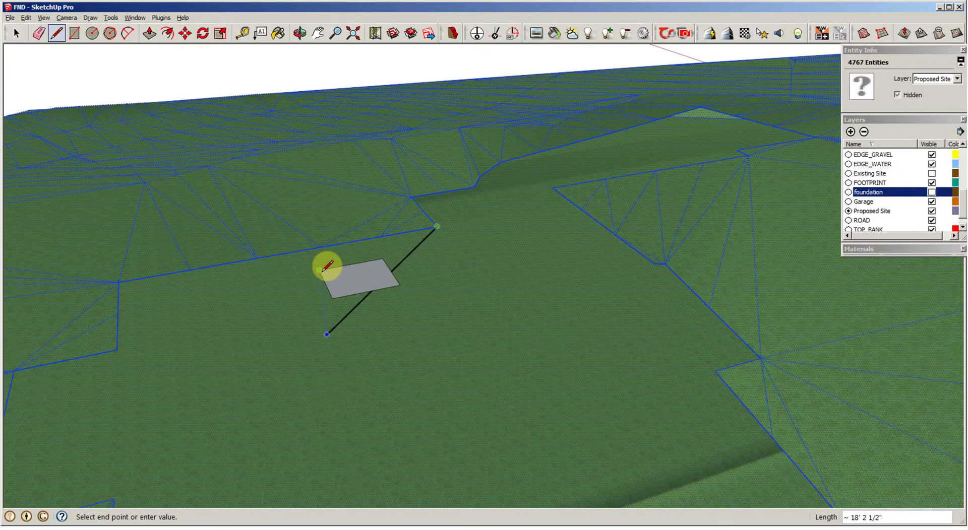
scroll(450, 256, "up", 1)
scroll(450, 256, "up", 1)
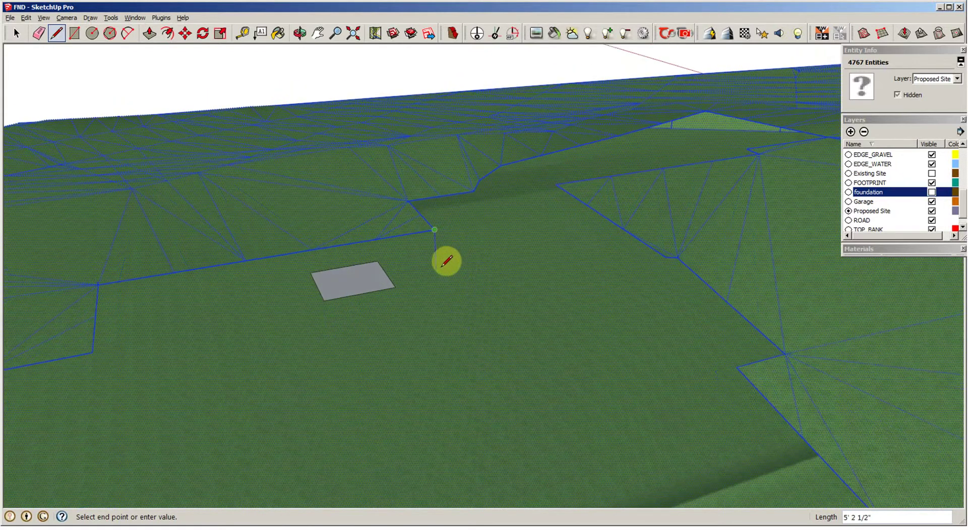
middle_click_drag(442, 266, 431, 312)
scroll(431, 311, "up", 2)
scroll(444, 364, "up", 1)
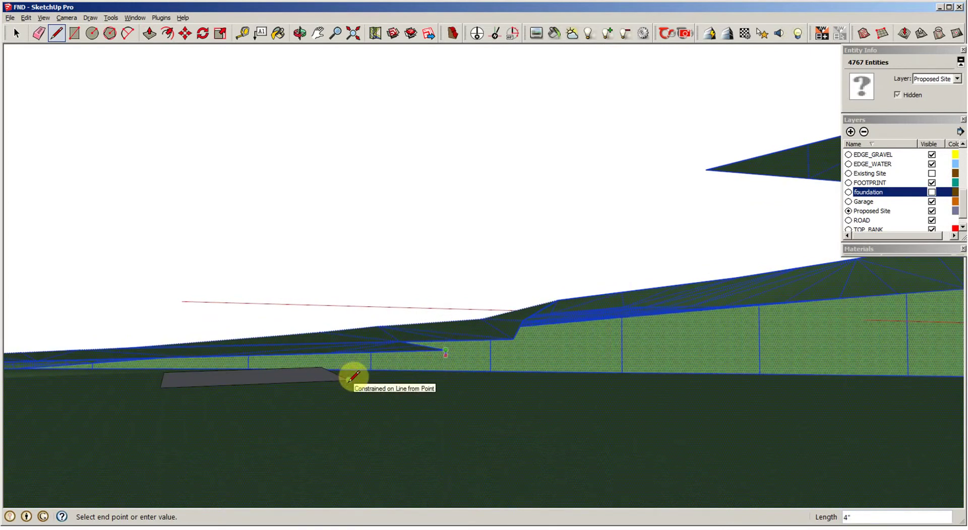
scroll(402, 388, "up", 3)
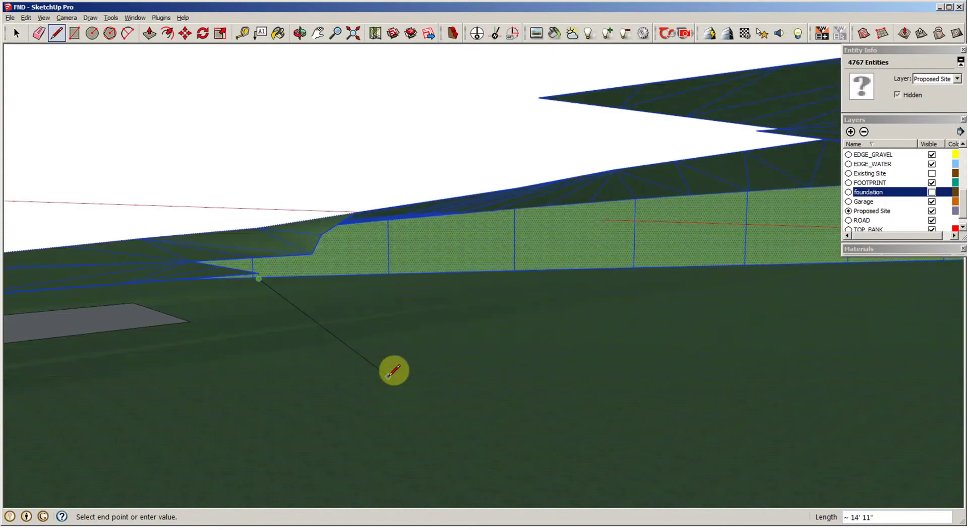
middle_click_drag(388, 376, 285, 414)
scroll(389, 377, "down", 3)
key("Escape")
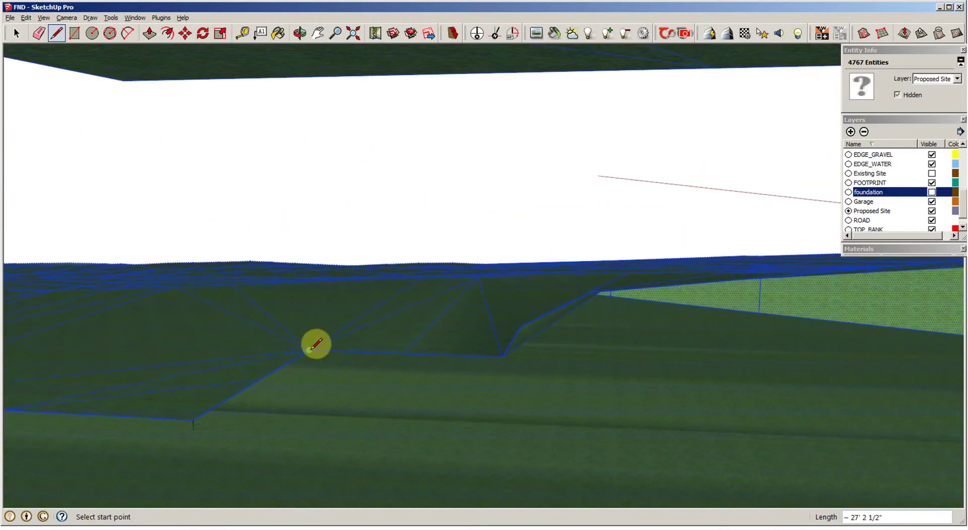
Drop a vertical line from the adjacent cutout corner to the first line's level and join their lower ends into a narrow vertical face
left_click(310, 354)
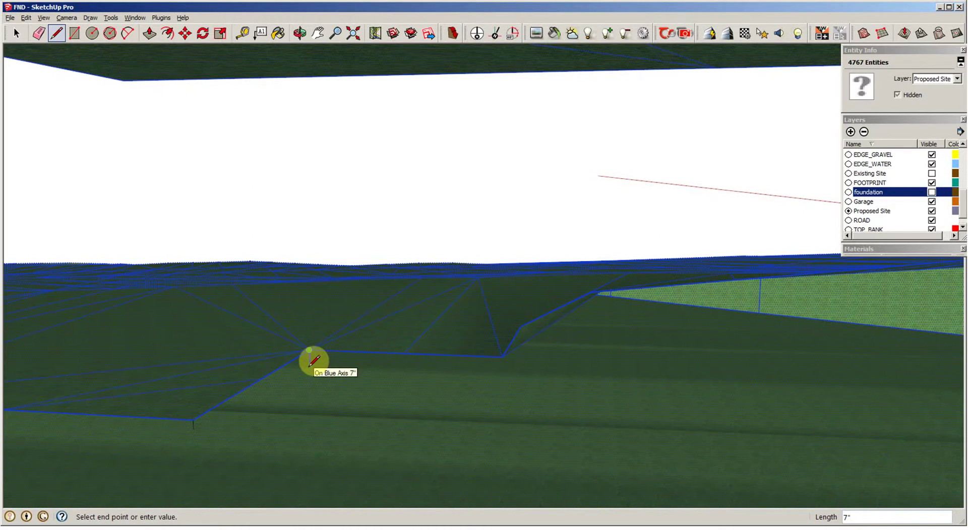
key("shift")
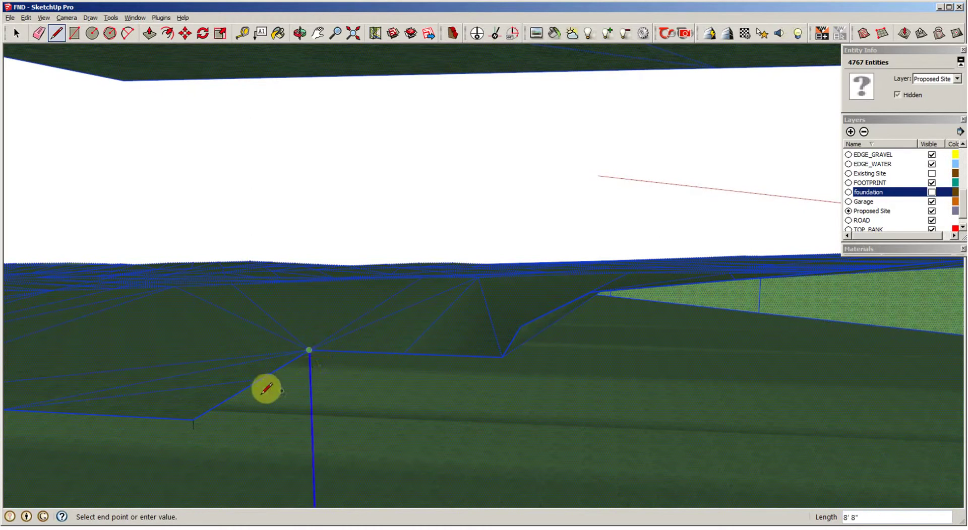
left_click(200, 421)
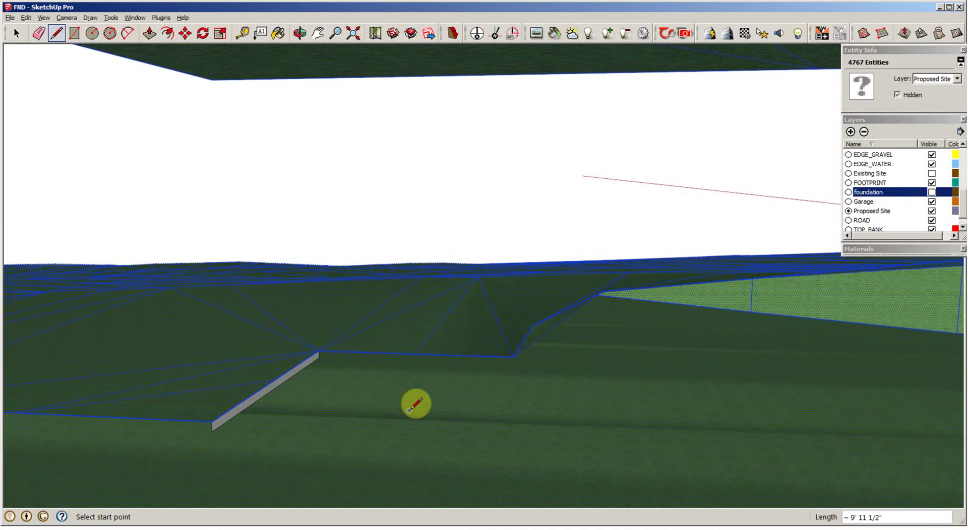
Extend the 4" drop along the adjoining cutout side with a vertical face about 7' long, from the next terrain vertex back to the corner
middle_click_drag(416, 404, 381, 410)
middle_click_drag(445, 407, 404, 378)
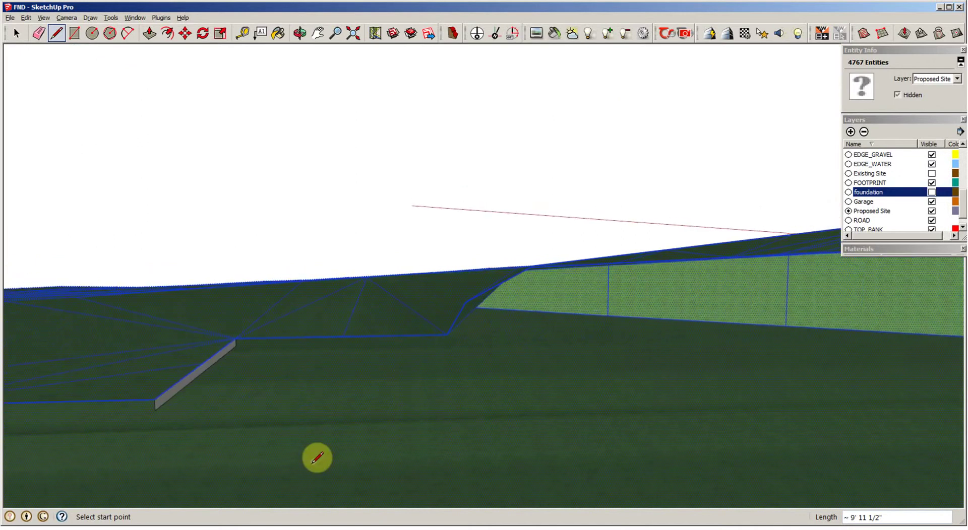
middle_click_drag(317, 457, 506, 378)
scroll(438, 387, "up", 2)
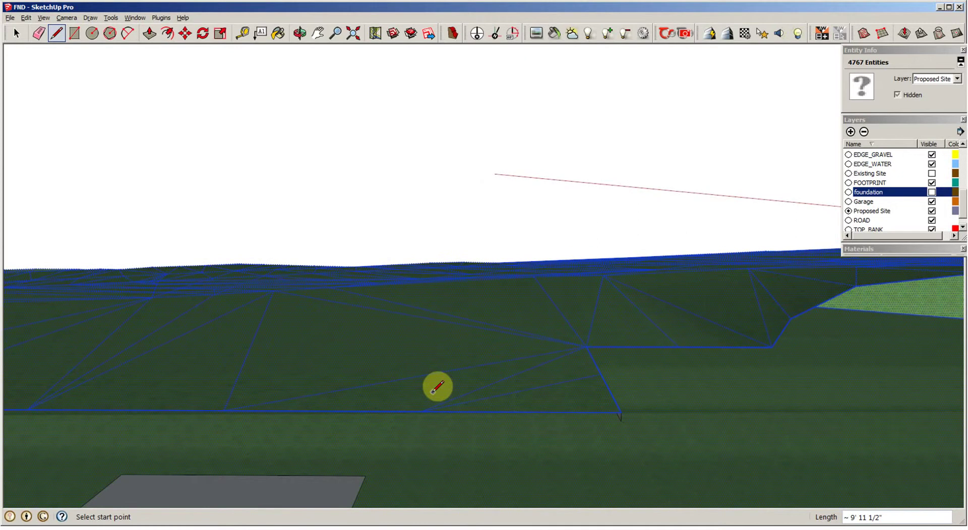
left_click(422, 413)
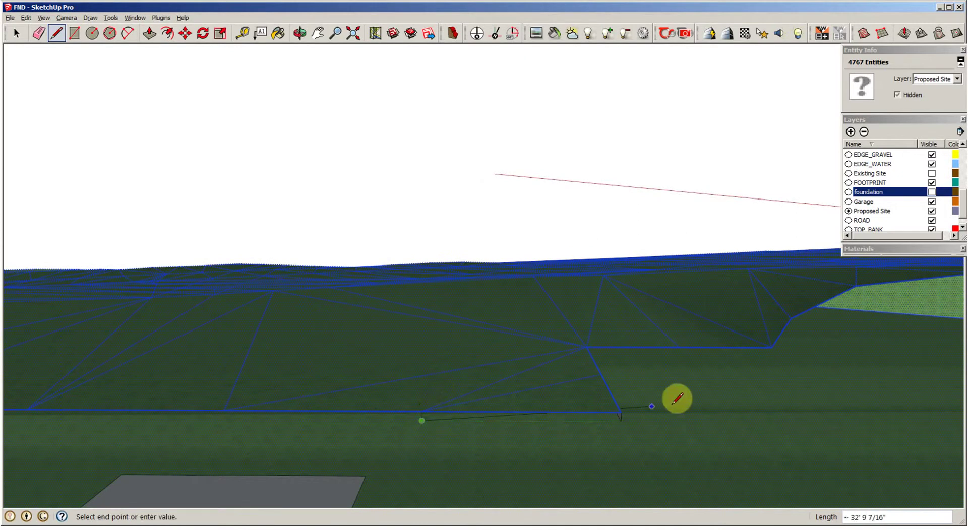
left_click(621, 418)
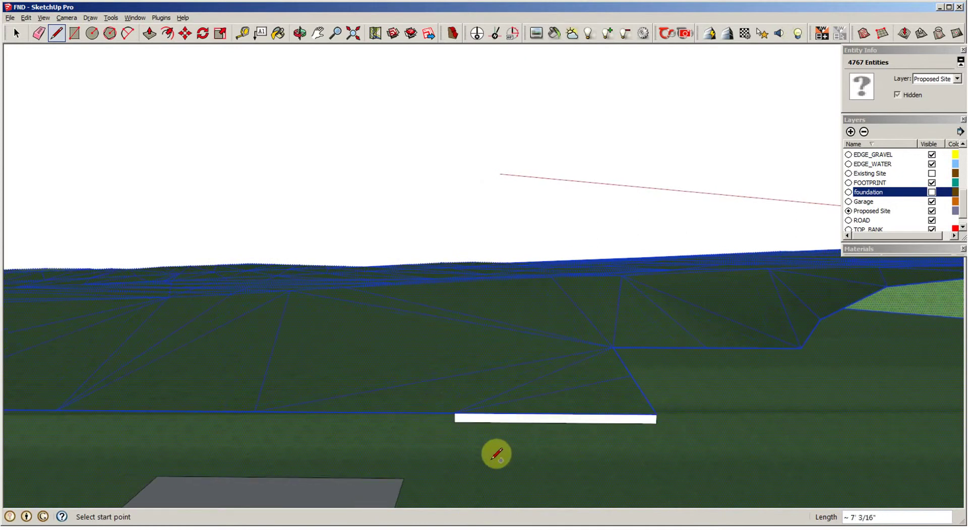
Add two more 4" deep vertical faces along the same cutout side, each about 7' long and joined to the previous face
middle_click_drag(495, 452, 425, 448)
left_click(440, 430)
left_click(440, 440)
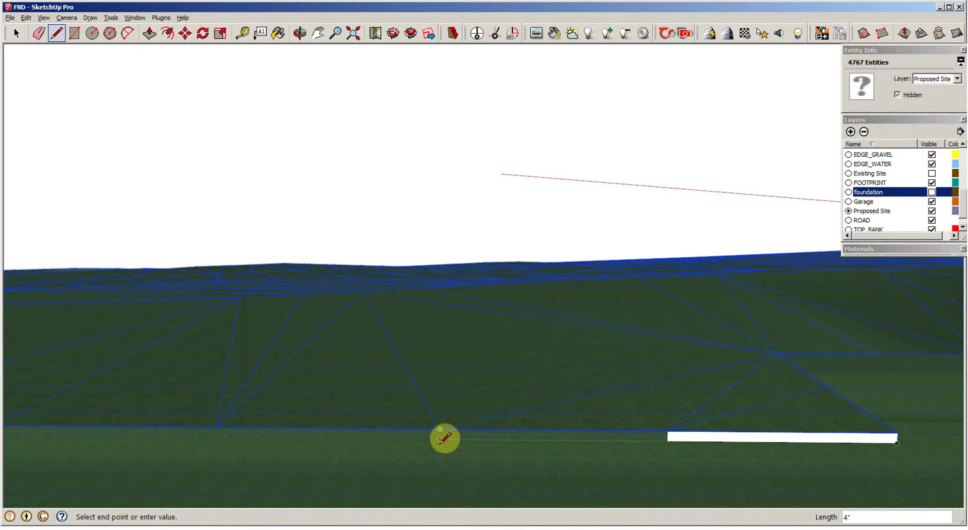
left_click(667, 442)
middle_click_drag(530, 475, 394, 453)
left_click(351, 439)
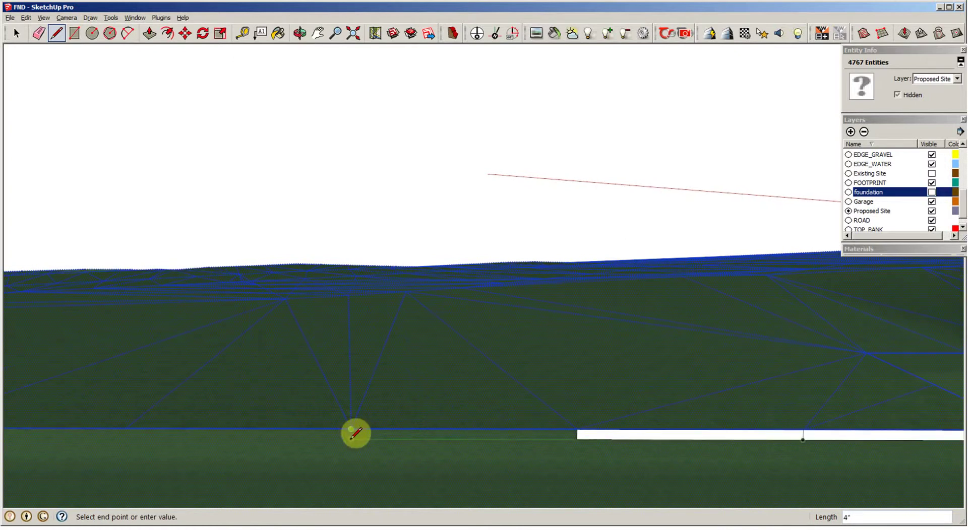
left_click(577, 439)
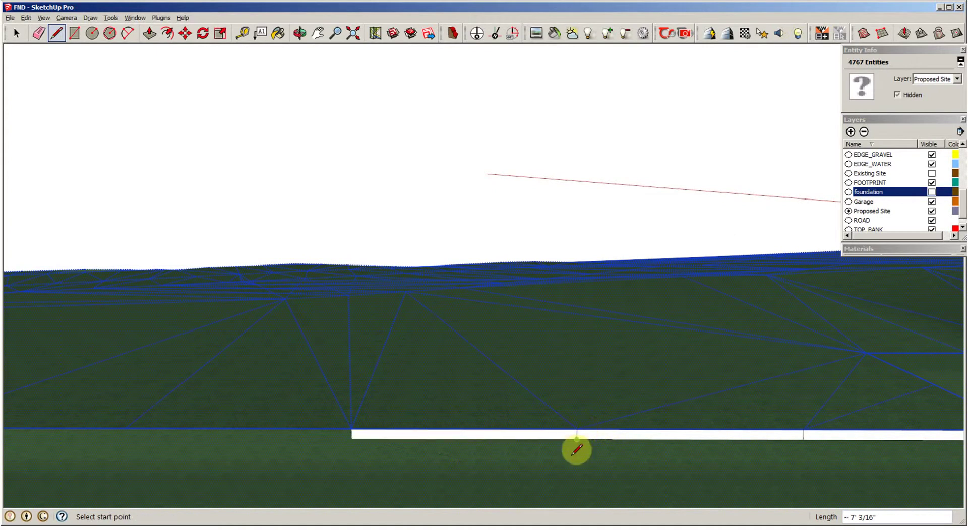
Complete this cutout side up to its far corner with two further 4" deep vertical faces, each about 7' long
middle_click_drag(576, 449, 464, 454)
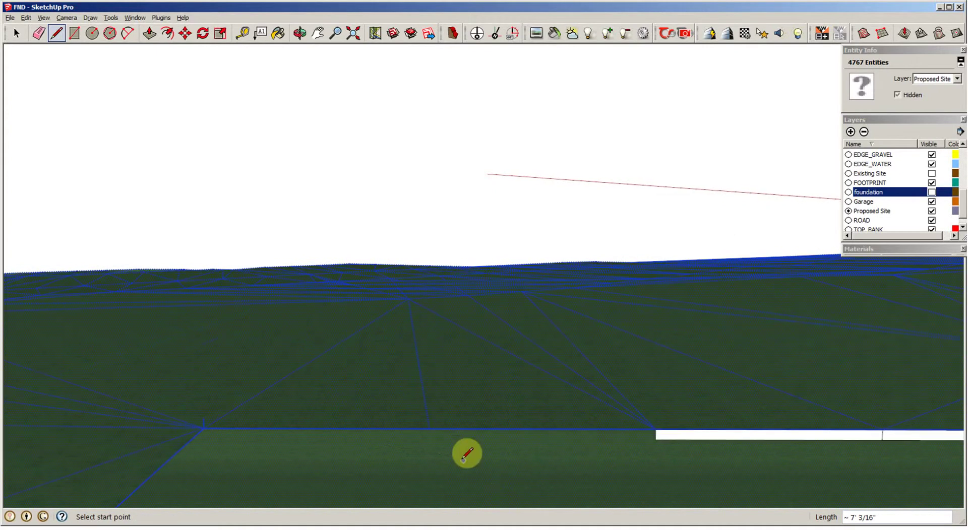
left_click(429, 438)
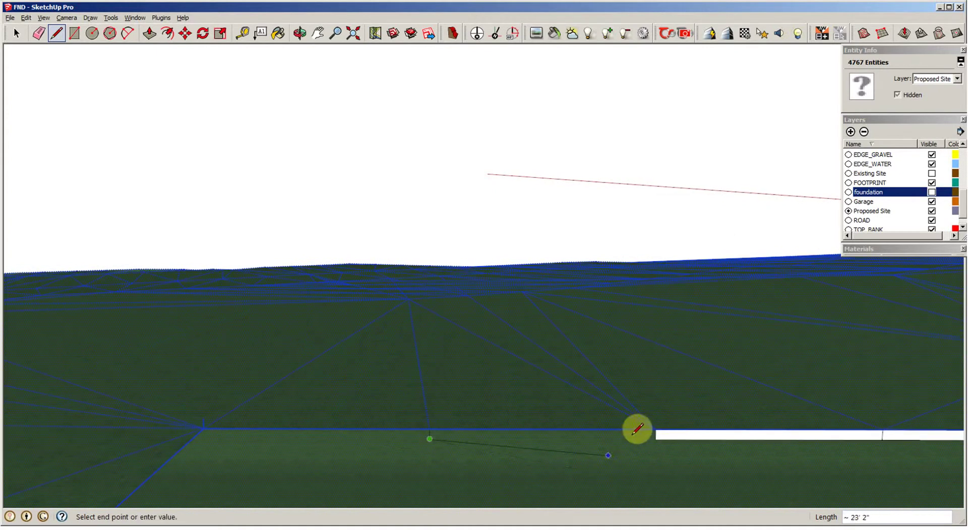
left_click(658, 430)
middle_click_drag(658, 430, 412, 420)
left_click(413, 420)
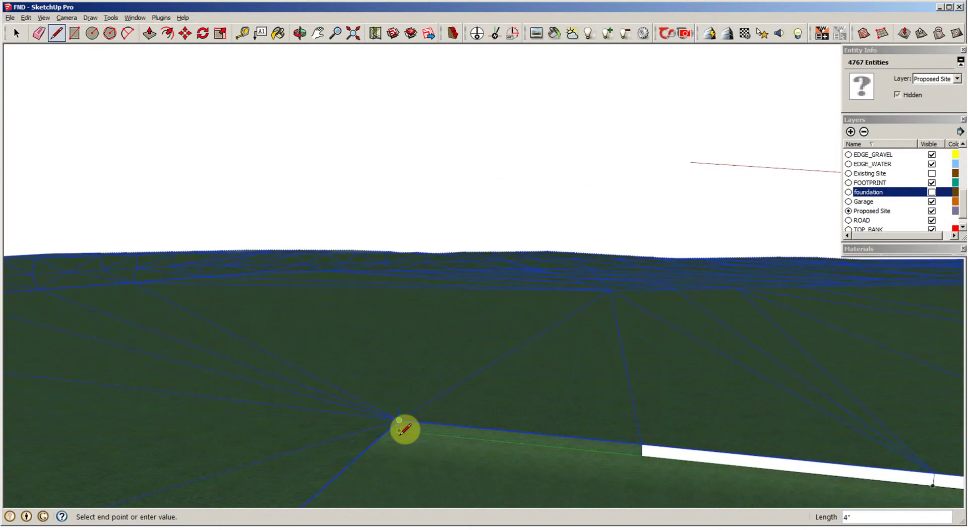
left_click(643, 446)
Turn the corner with a 4" deep vertical face 6' 8" long, ending at the midway terrain vertex of the next cutout side
middle_click_drag(557, 495, 451, 382)
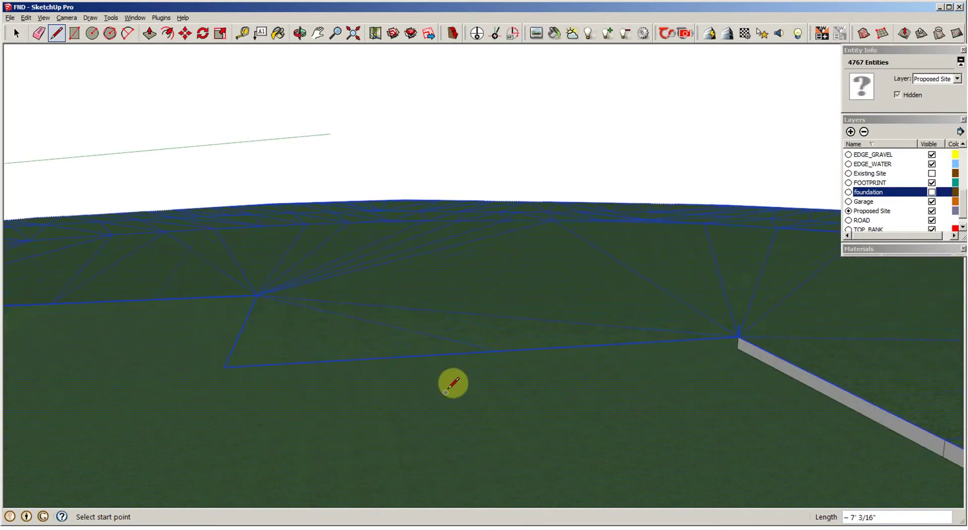
left_click(505, 359)
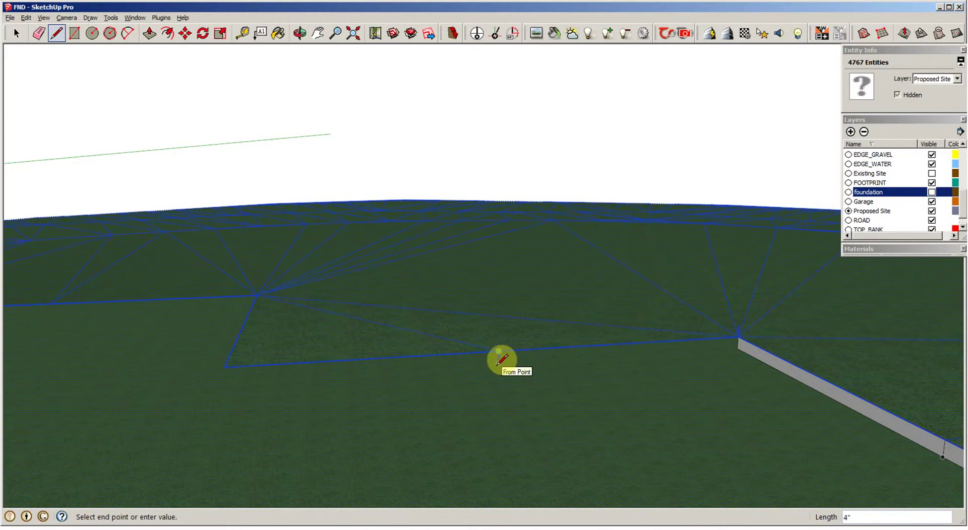
left_click(742, 343)
Draw a 4" vertical line down from the cutout's next corner and join it to the previous face with a 6' 8" lower edge
middle_click_drag(675, 380, 418, 357)
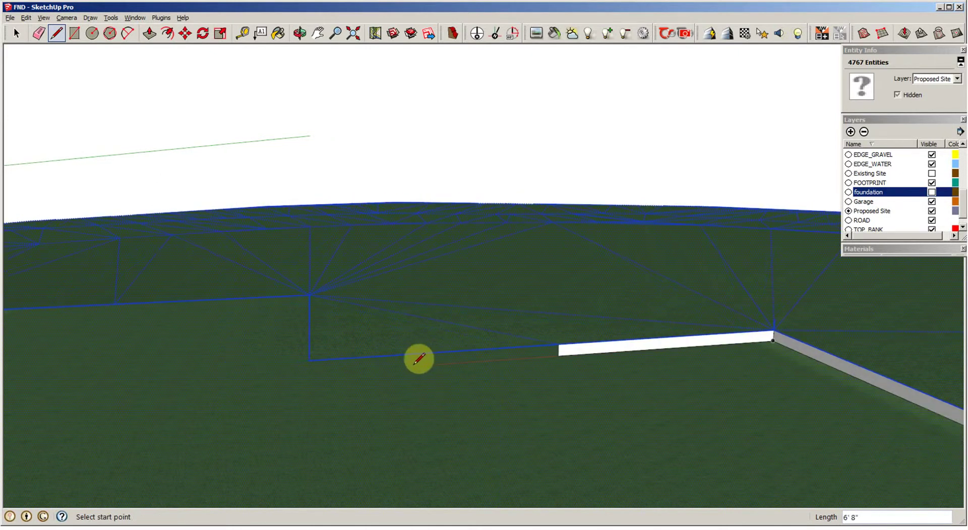
left_click(311, 361)
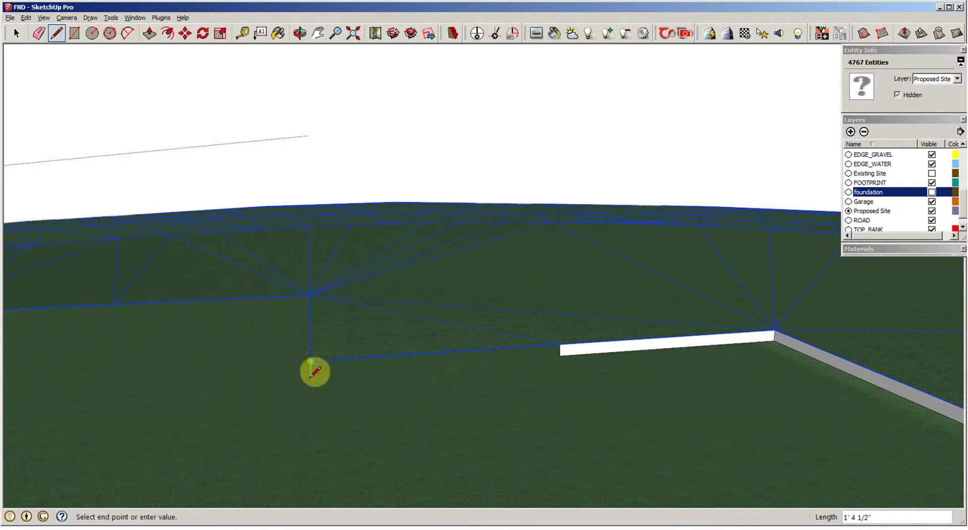
middle_click_drag(335, 368, 421, 306)
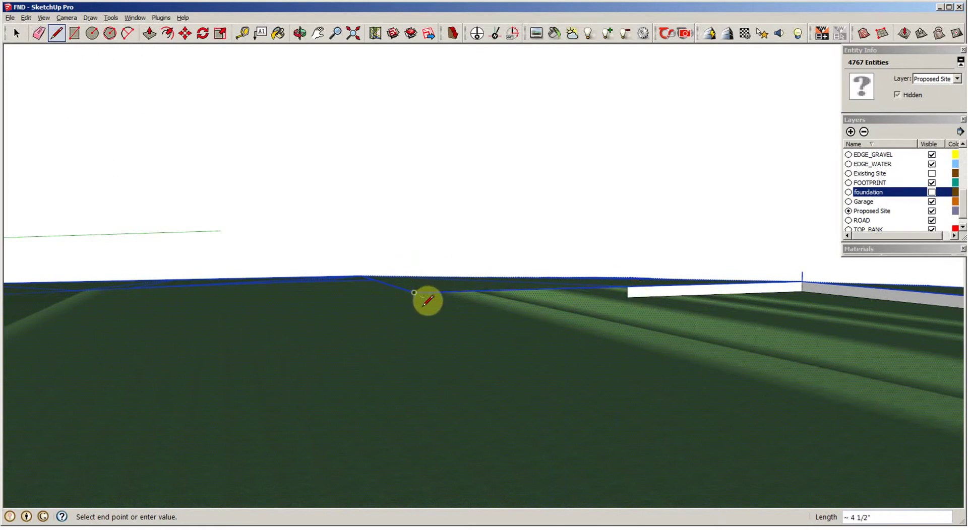
key("shift")
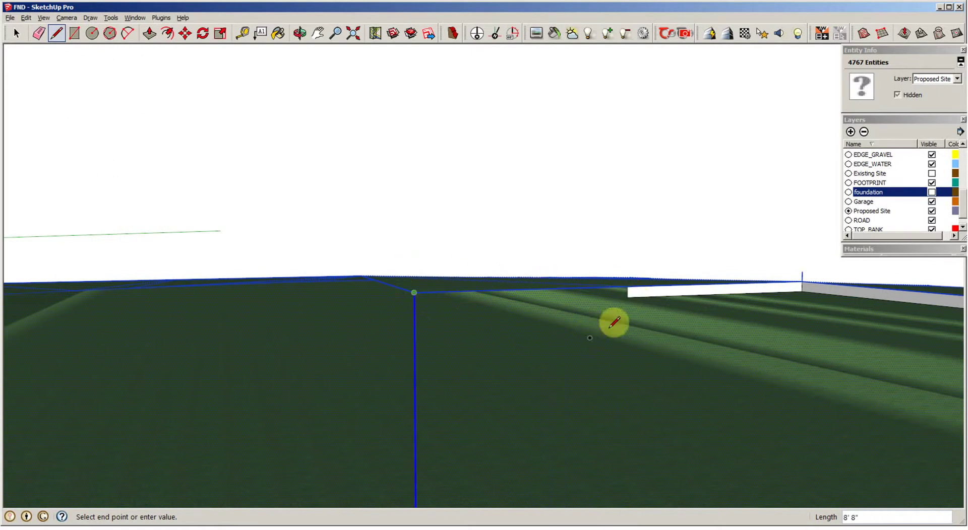
key("Up")
key("shift")
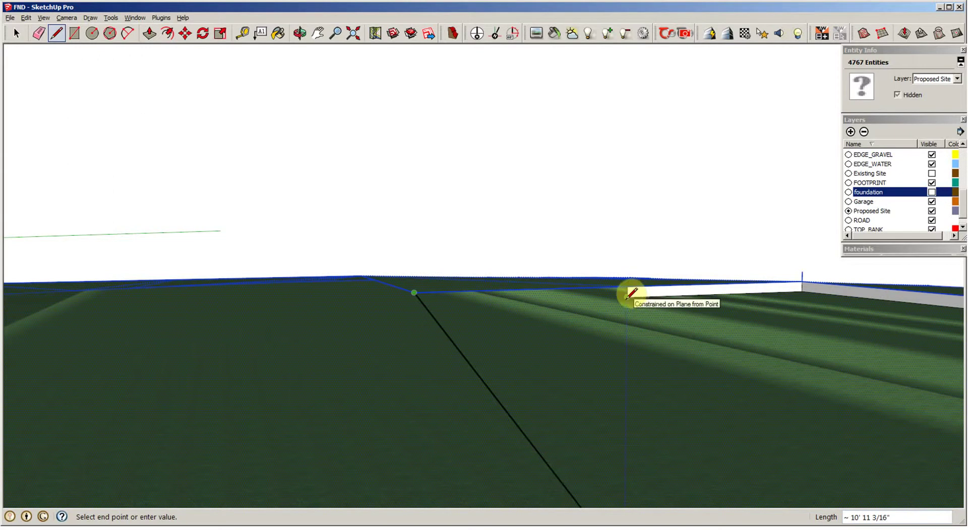
left_click(415, 305)
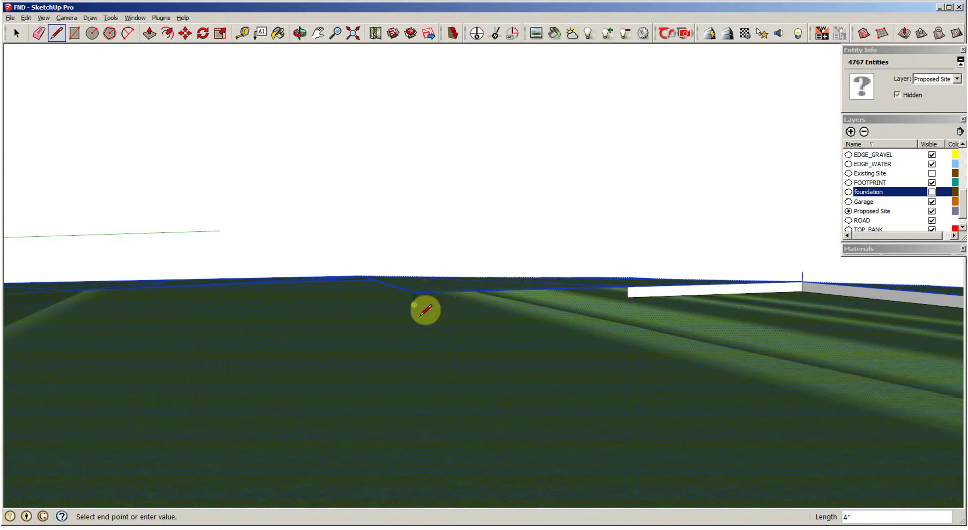
left_click(629, 297)
Close the short return side of the cutout with a 4" deep vertical face about 8' 1" long
scroll(622, 332, "up", 1)
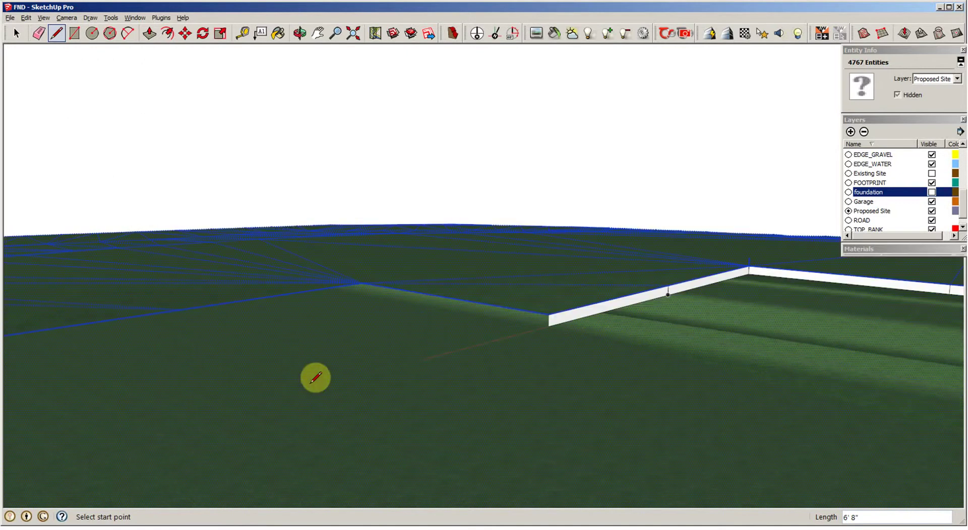
scroll(402, 286, "up", 2)
left_click(387, 299)
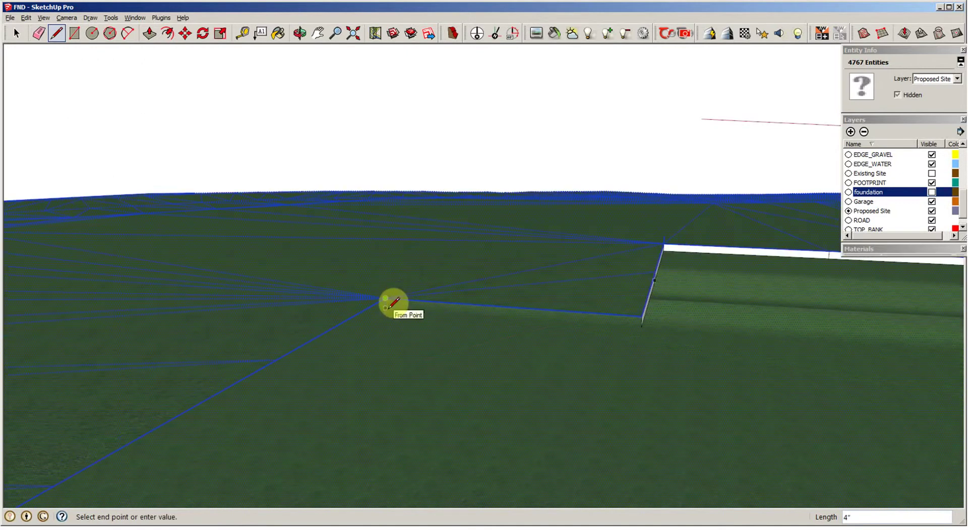
left_click(641, 322)
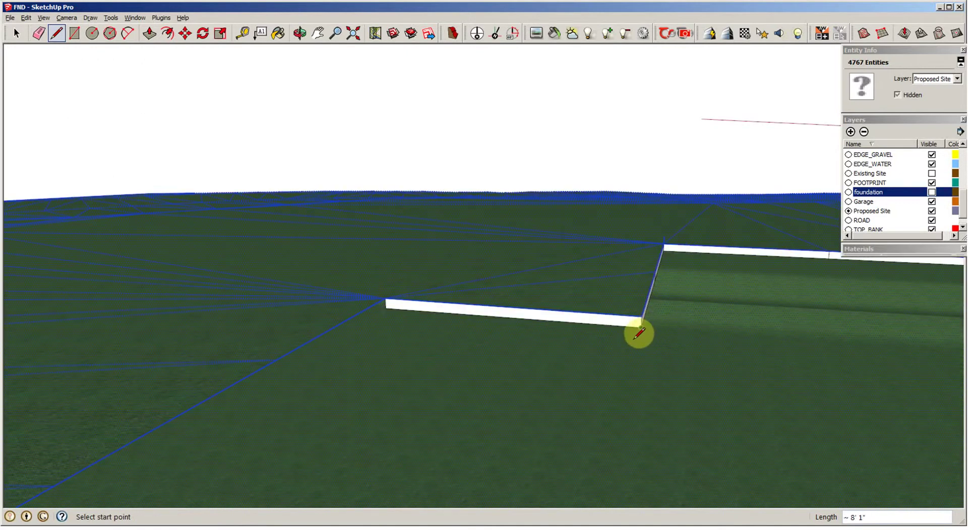
Line the next long cutout side up to its far corner with three joined 4" deep vertical faces, each about 6' 5" long
middle_click_drag(638, 332, 663, 325)
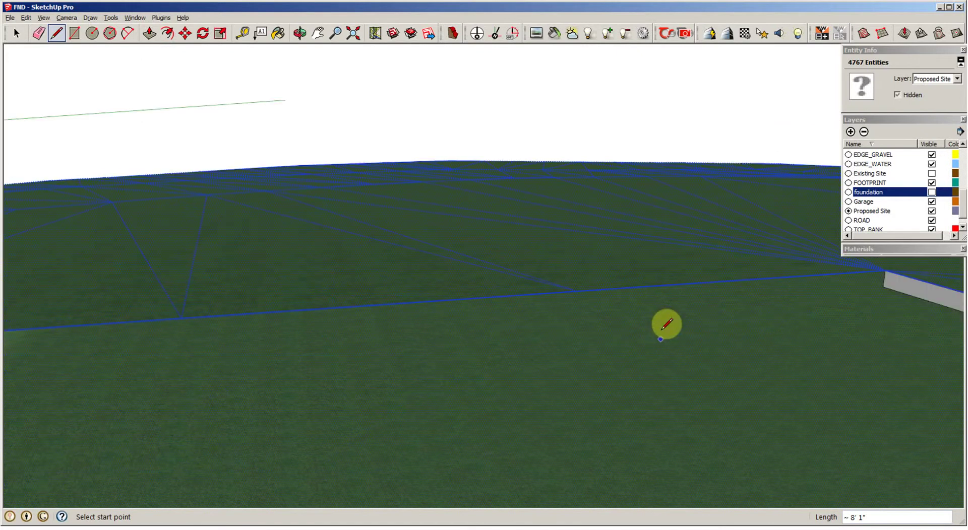
left_click(577, 292)
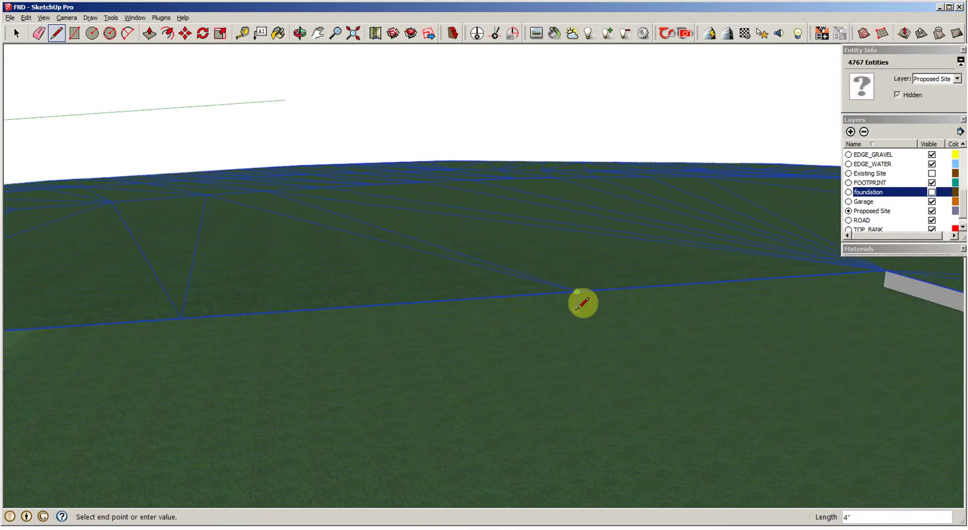
left_click(880, 272)
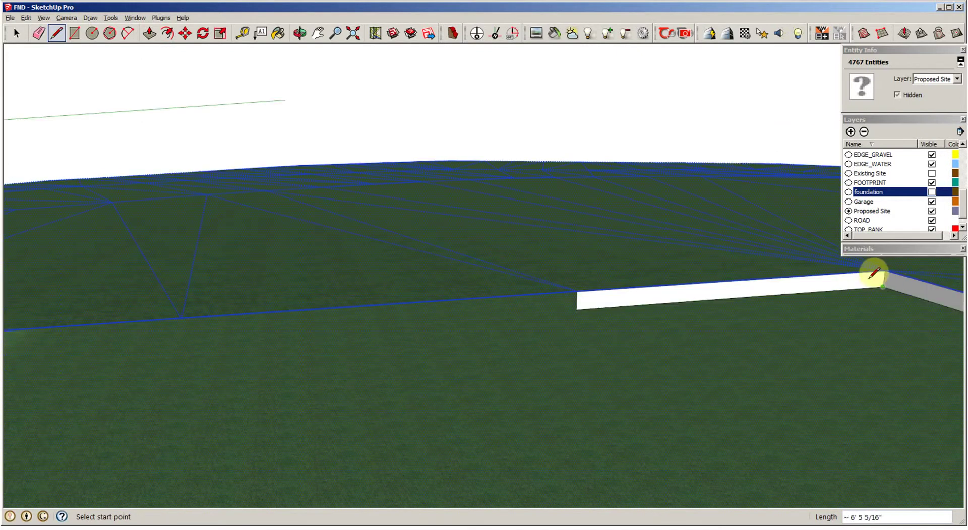
mouse_move(880, 273)
middle_mouse_down()
mouse_move(602, 333)
mouse_move(569, 318)
middle_mouse_up()
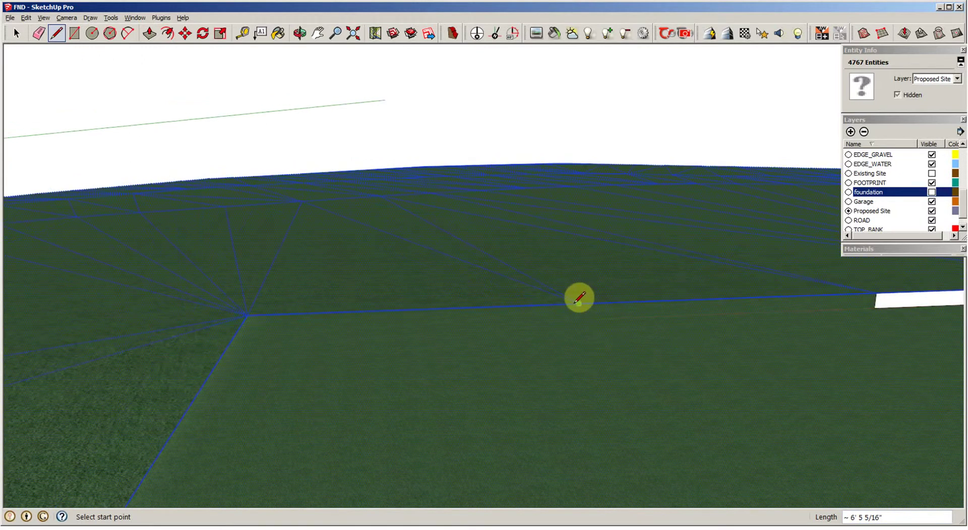
left_click(579, 304)
left_click(579, 320)
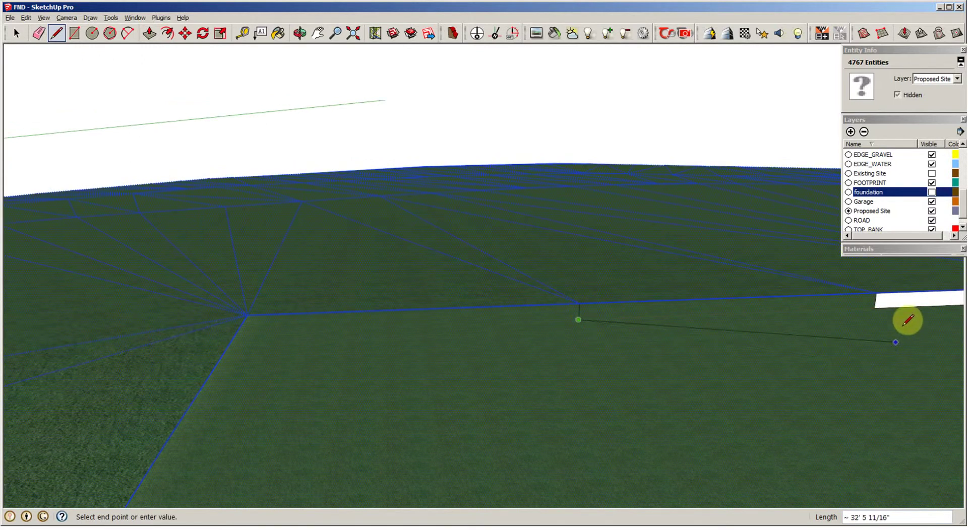
left_click(884, 303)
mouse_move(707, 409)
middle_mouse_down()
mouse_move(417, 439)
mouse_move(413, 304)
mouse_move(425, 282)
middle_mouse_up()
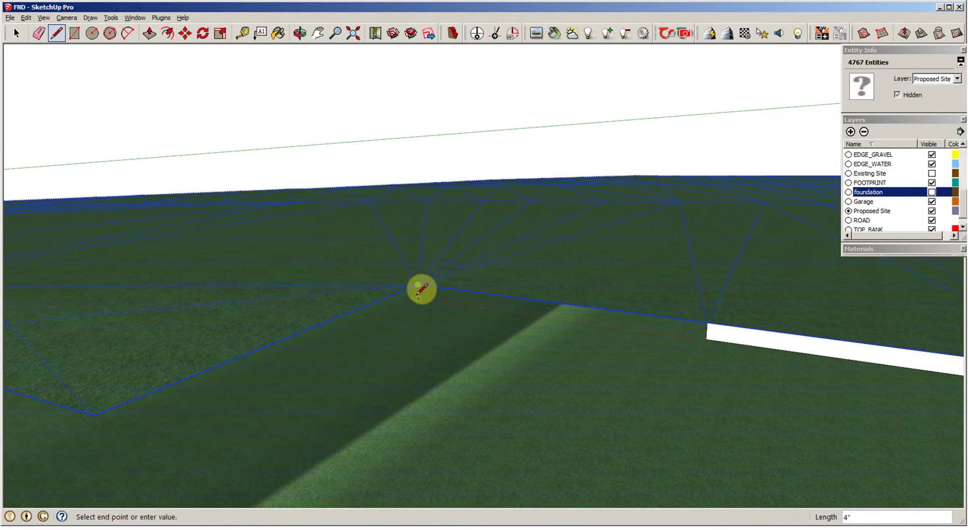
left_click(419, 299)
left_click(708, 329)
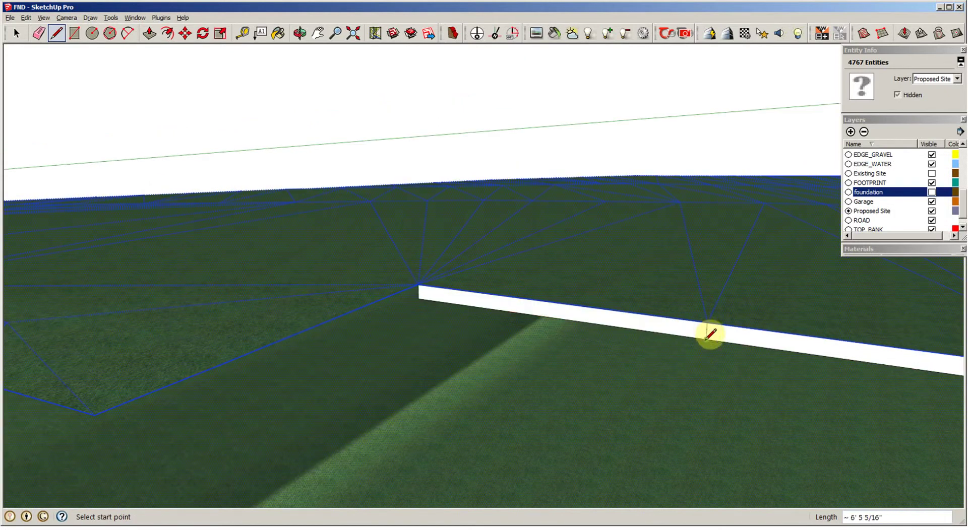
Continue around that corner with a 4" deep vertical face about 8' 1" long to the next cutout corner
middle_click_drag(706, 335, 503, 407)
scroll(476, 356, "up", 2)
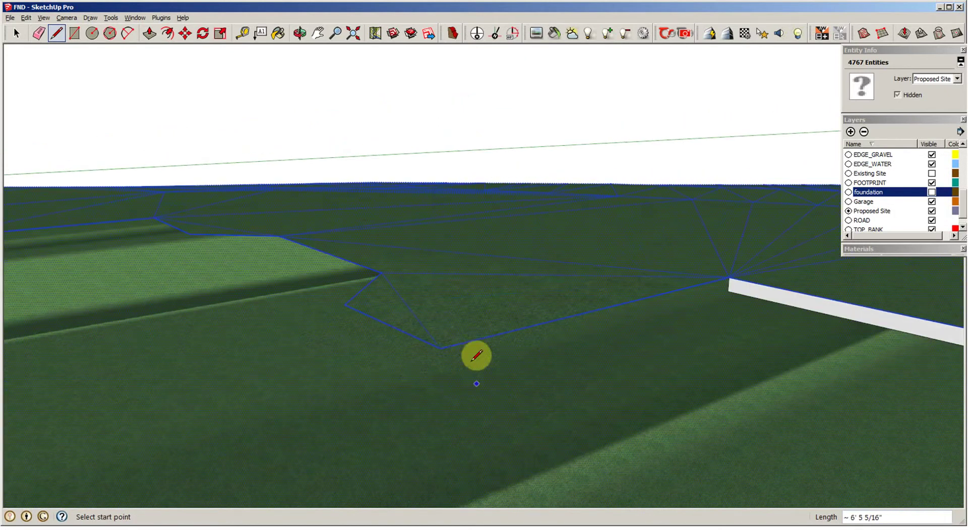
left_click(440, 348)
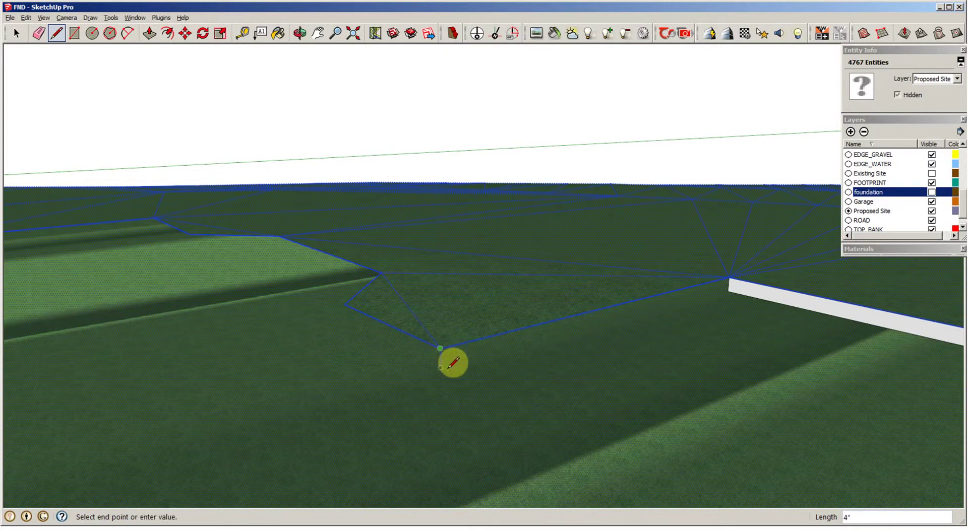
left_click(733, 288)
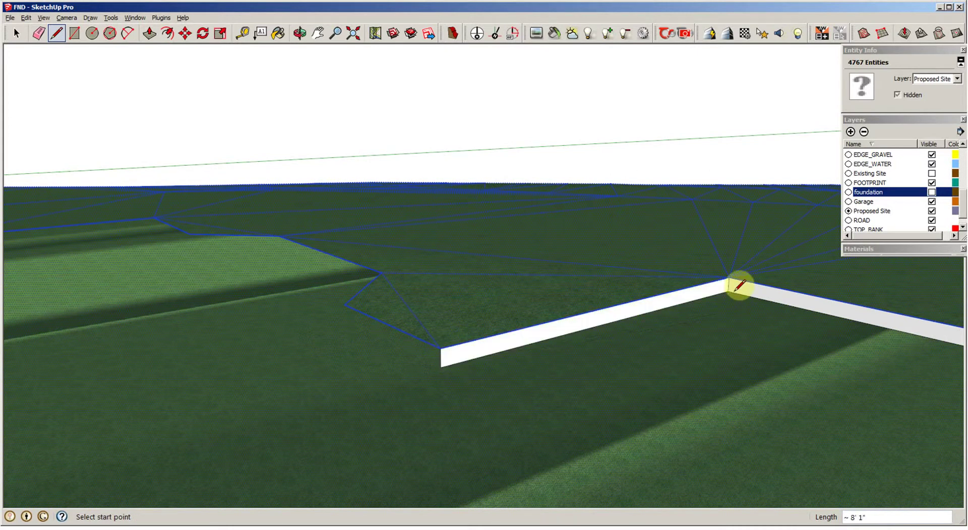
Add a 4" deep vertical face about 3' 4" long along the short cutout edge beyond the 8' 1" side
mouse_move(701, 487)
middle_mouse_down()
mouse_move(696, 500)
mouse_move(635, 370)
middle_mouse_up()
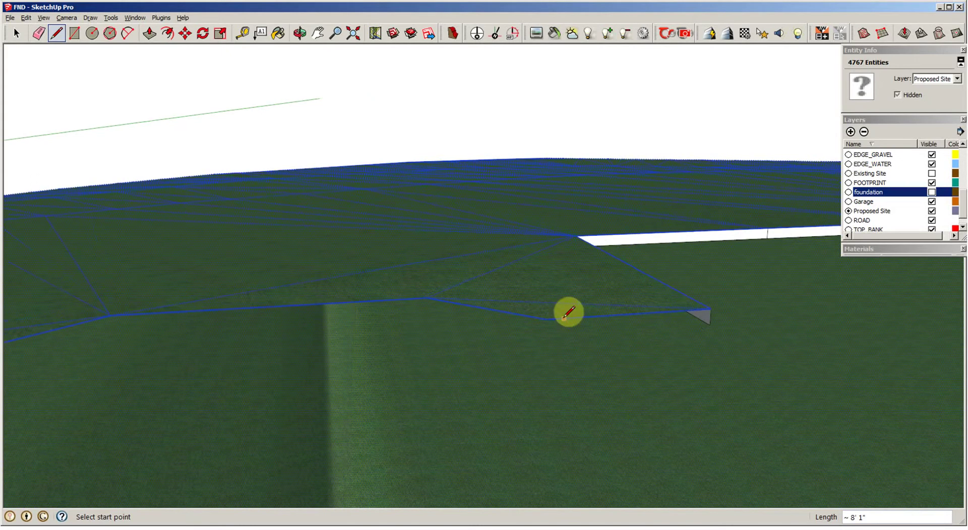
left_click(548, 320)
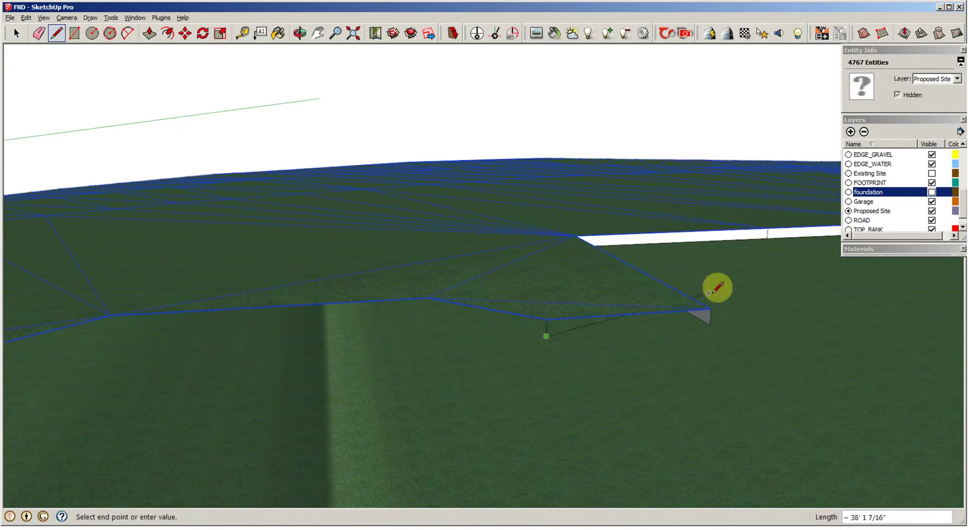
left_click(715, 316)
Continue past the 3' 4" face with a 4" deep vertical face about 2' 10" long and another along the next longer edge to its corner
mouse_move(691, 325)
middle_mouse_down()
mouse_move(644, 367)
mouse_move(571, 326)
middle_mouse_up()
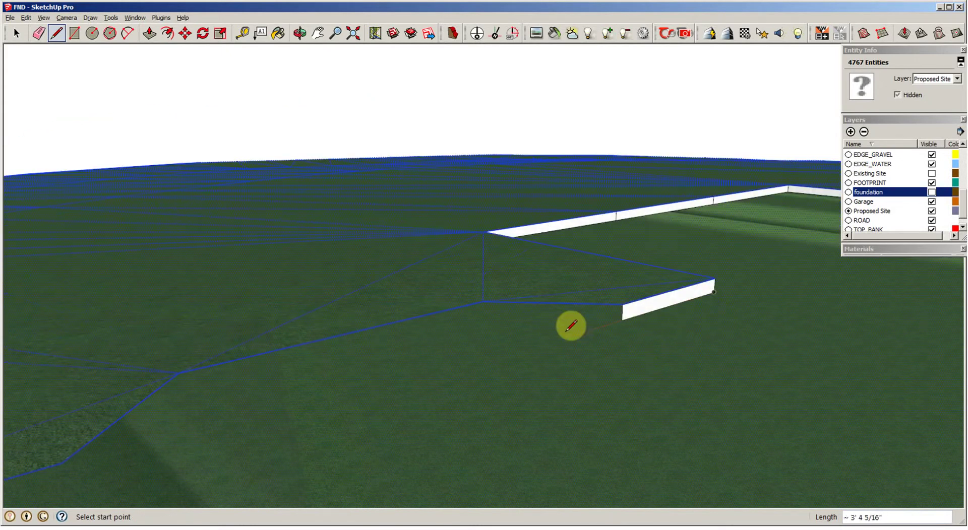
left_click(483, 302)
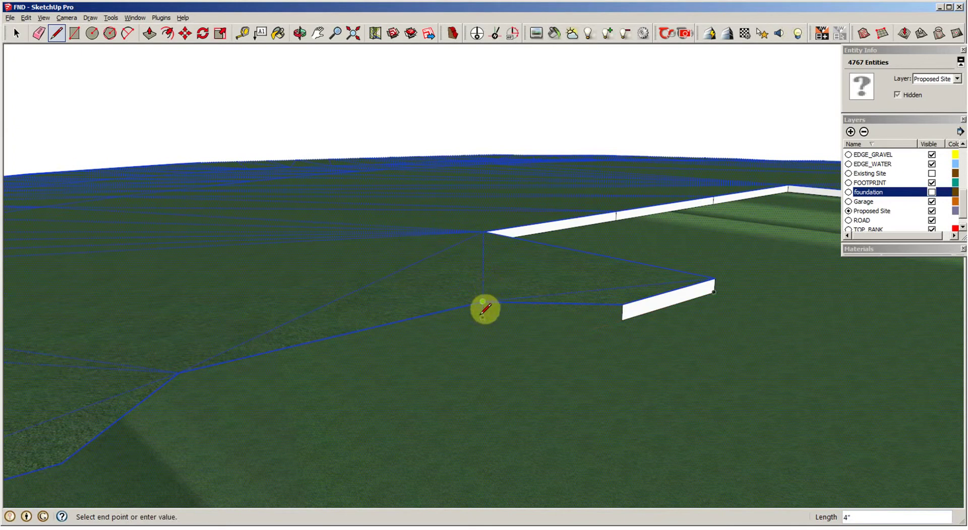
left_click(626, 305)
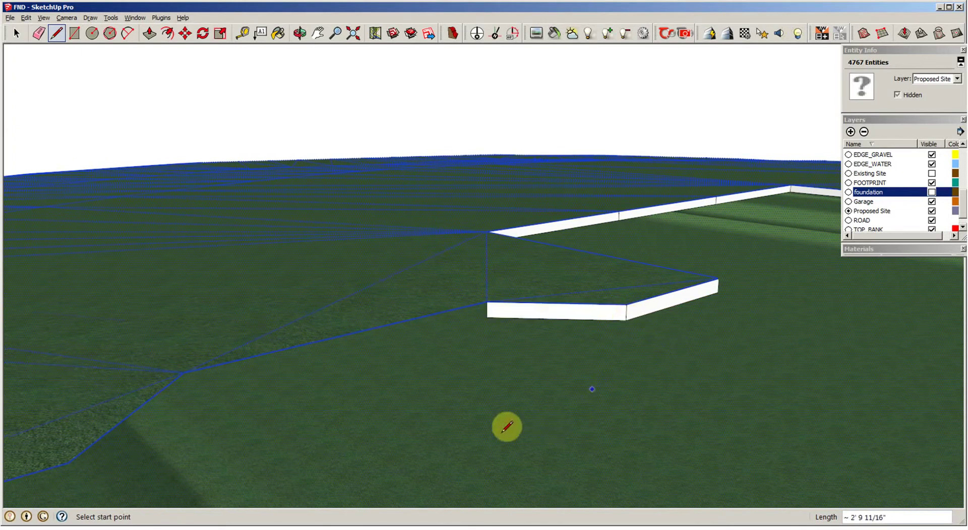
mouse_move(507, 427)
middle_mouse_down()
mouse_move(449, 424)
mouse_move(523, 320)
middle_mouse_up()
left_click(469, 287)
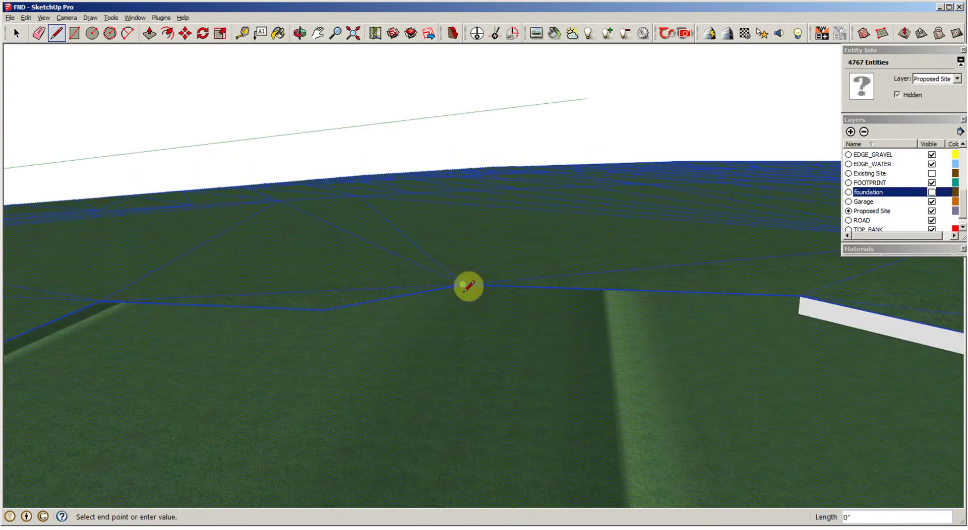
left_click(801, 315)
Line the two edges of the small jog in the cutout with 4" deep vertical faces, the second about 4' long
middle_click_drag(433, 404, 359, 331)
left_click(341, 324)
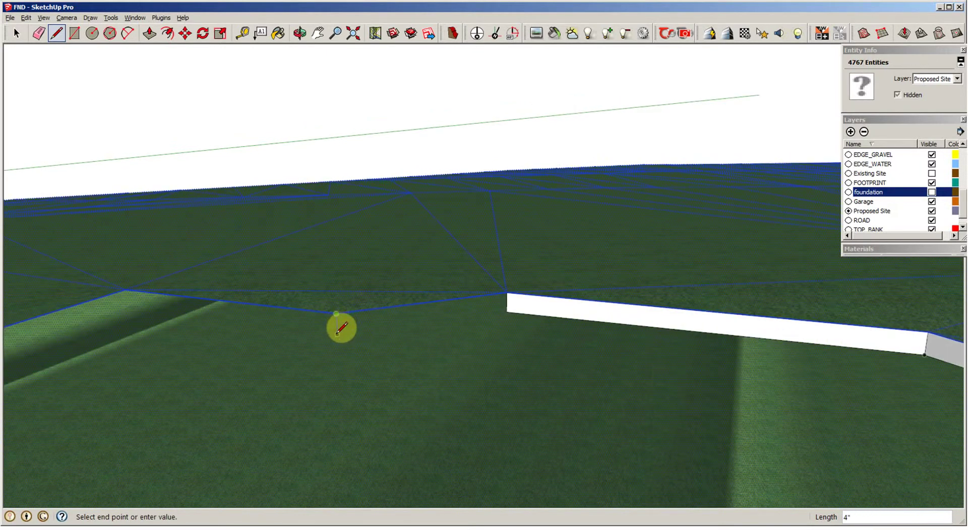
left_click(509, 302)
mouse_move(509, 302)
middle_mouse_down()
mouse_move(322, 373)
mouse_move(287, 324)
middle_mouse_up()
left_click(269, 333)
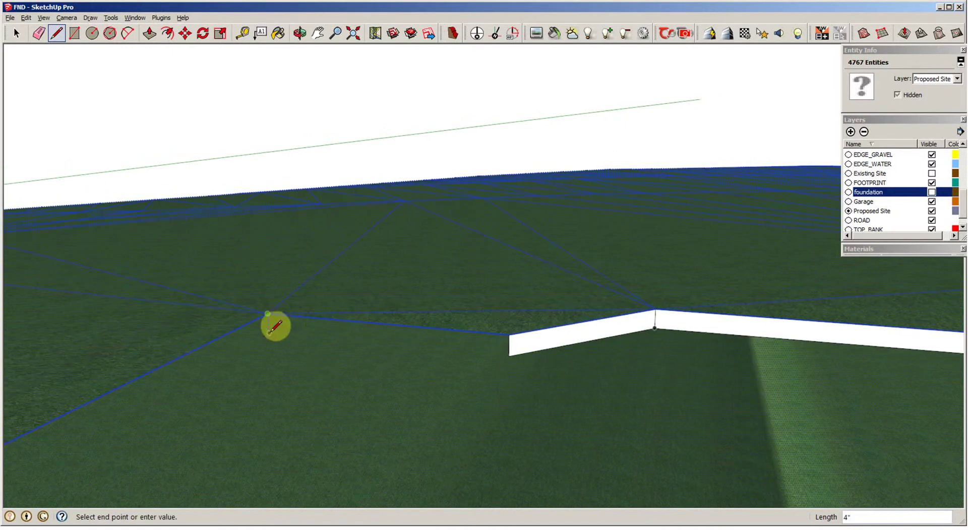
left_click(511, 351)
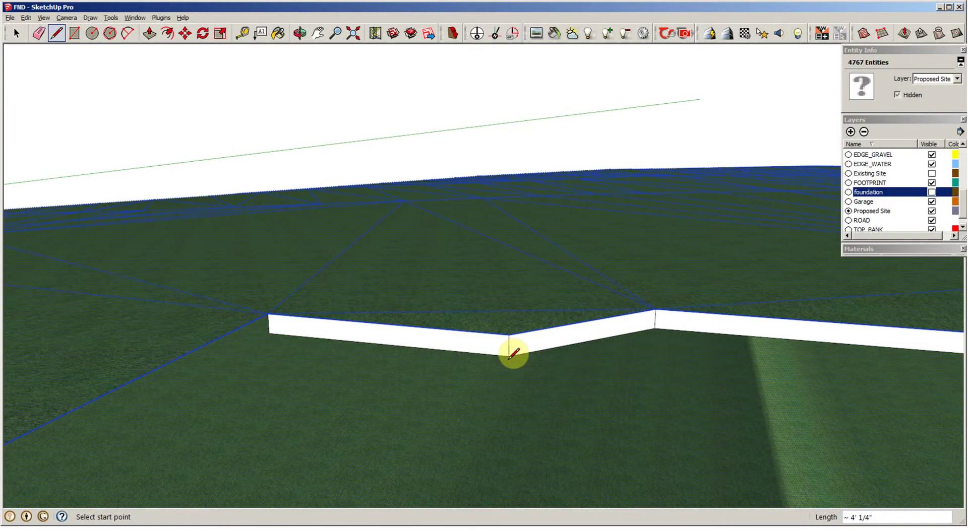
Line the next long cutout side beyond the jog with three joined 4" deep vertical faces, each 6' 8" long
mouse_move(511, 351)
middle_mouse_down()
mouse_move(507, 386)
mouse_move(439, 366)
mouse_move(493, 315)
middle_mouse_up()
left_click(442, 270)
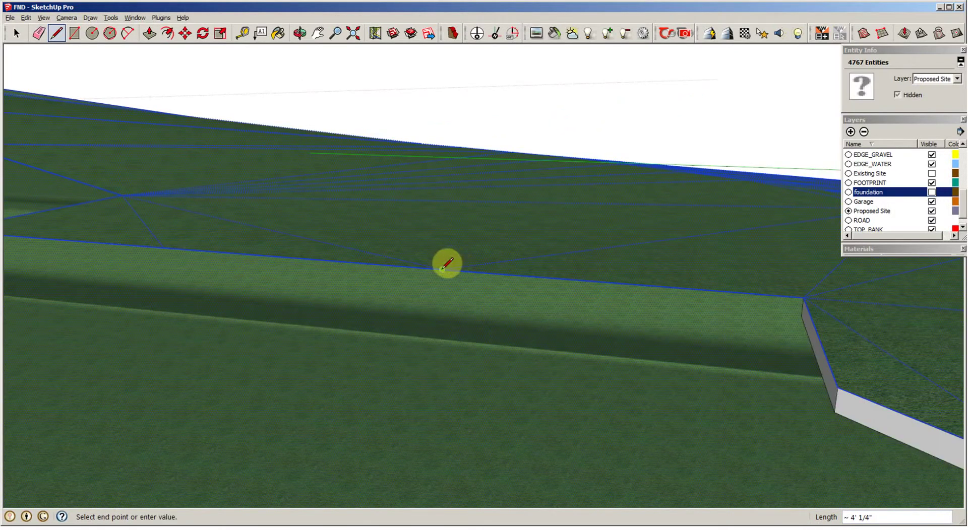
left_click(442, 285)
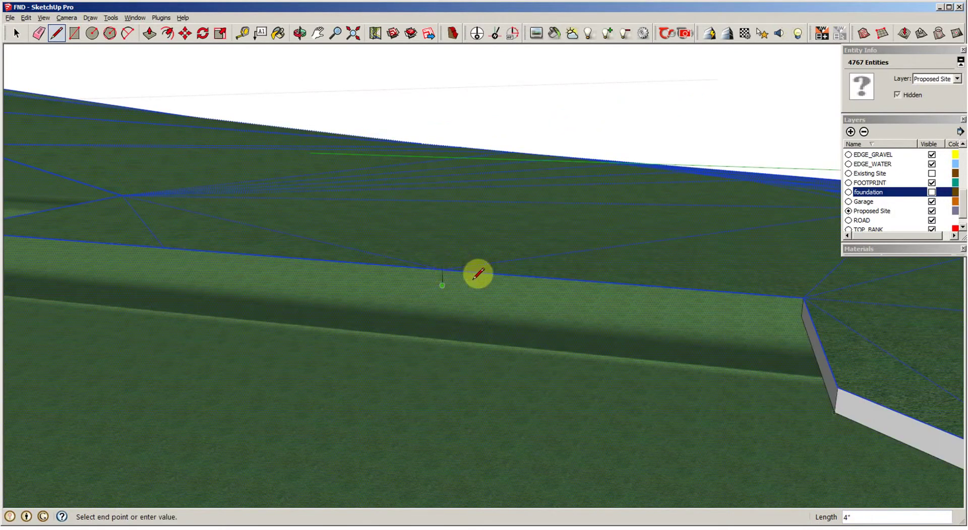
left_click(806, 307)
middle_click_drag(627, 318, 535, 339)
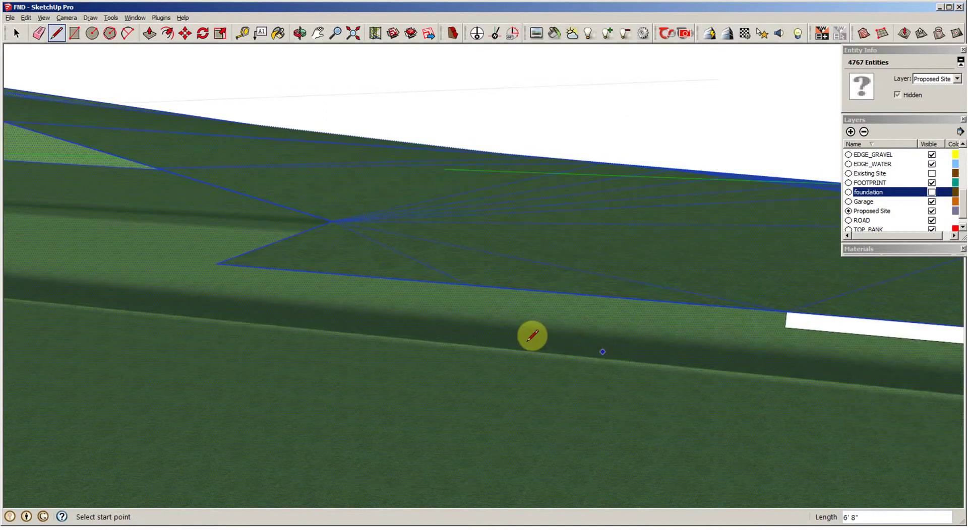
left_click(469, 286)
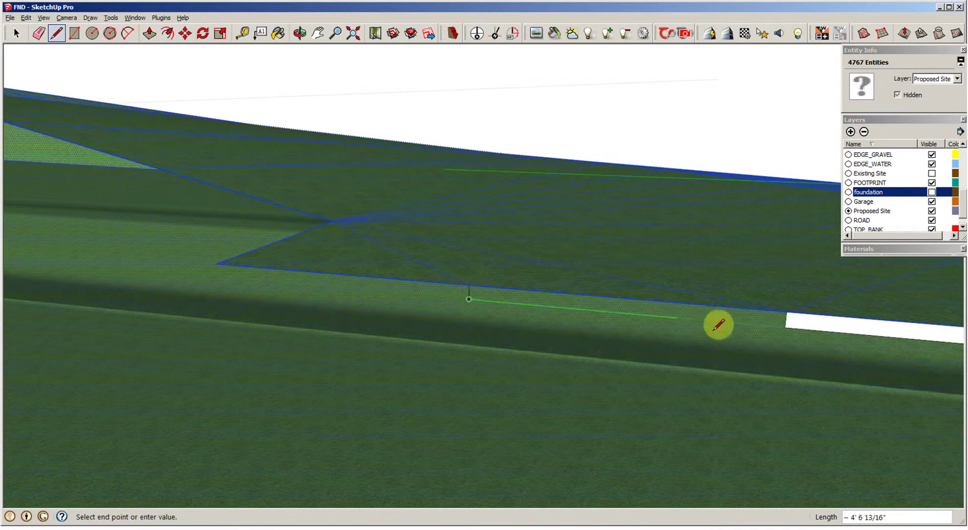
left_click(786, 326)
mouse_move(702, 380)
middle_mouse_down()
mouse_move(494, 376)
mouse_move(573, 255)
middle_mouse_up()
left_click(494, 287)
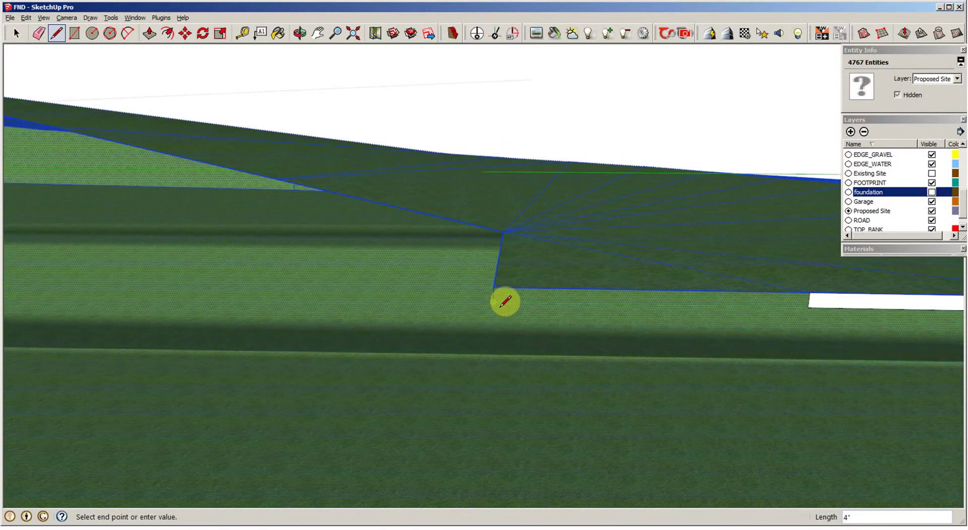
left_click(817, 300)
Close the short return edge at the end of the three 6' 8" faces with a 4" deep vertical face
mouse_move(817, 300)
middle_mouse_down()
mouse_move(736, 356)
mouse_move(158, 346)
mouse_move(227, 328)
middle_mouse_up()
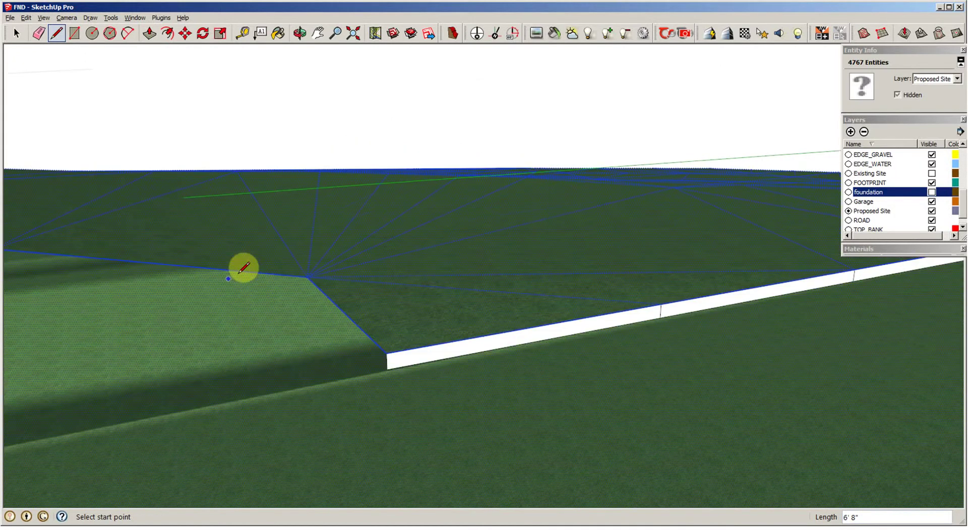
left_click(307, 277)
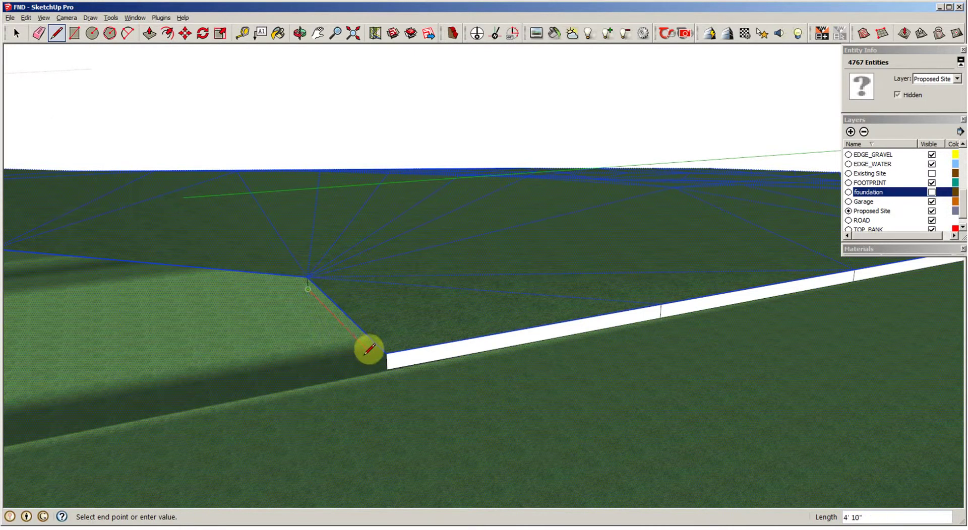
left_click(392, 366)
Start the rising cutout side with a vertical face about 6' 8" long, its bottom edge level with the bottom of the short return face
mouse_move(348, 379)
middle_mouse_down()
mouse_move(385, 386)
mouse_move(331, 229)
middle_mouse_up()
left_click(297, 217)
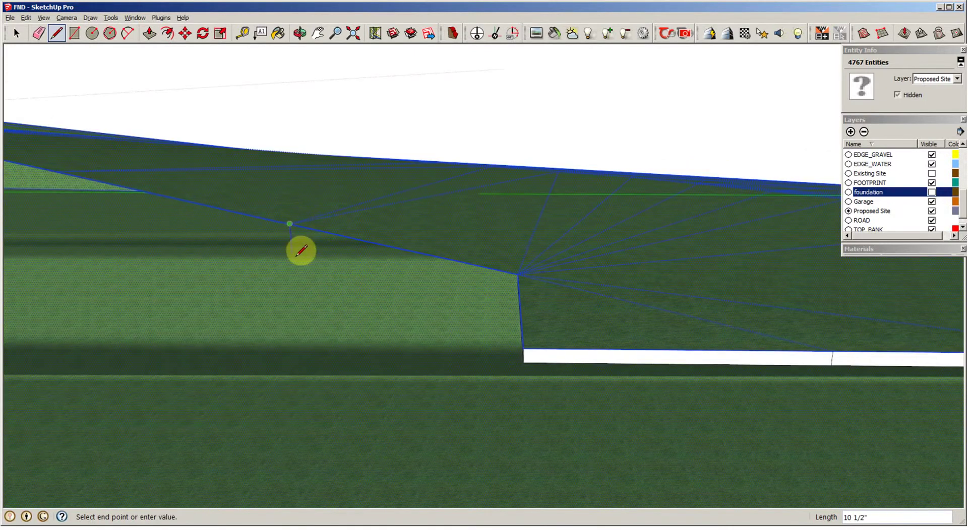
middle_click_drag(449, 309, 449, 309)
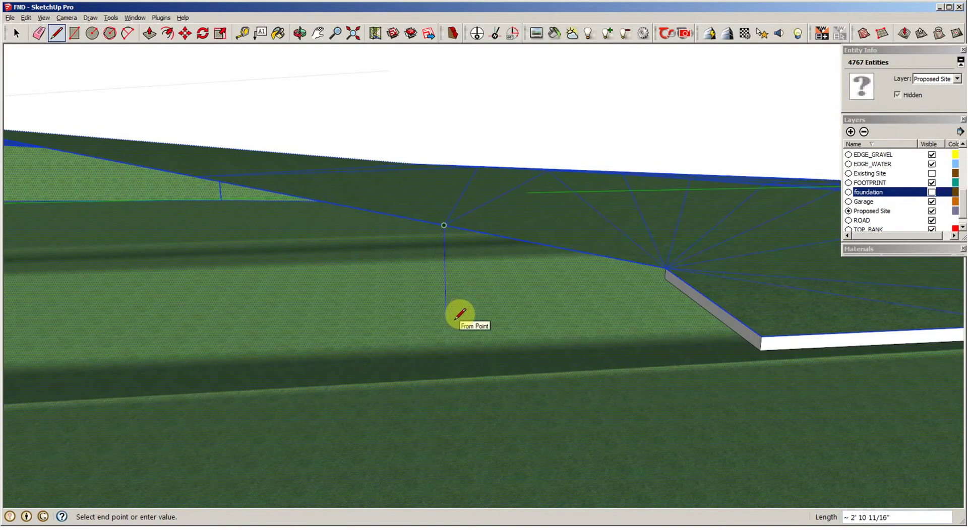
left_click(666, 279, "shift")
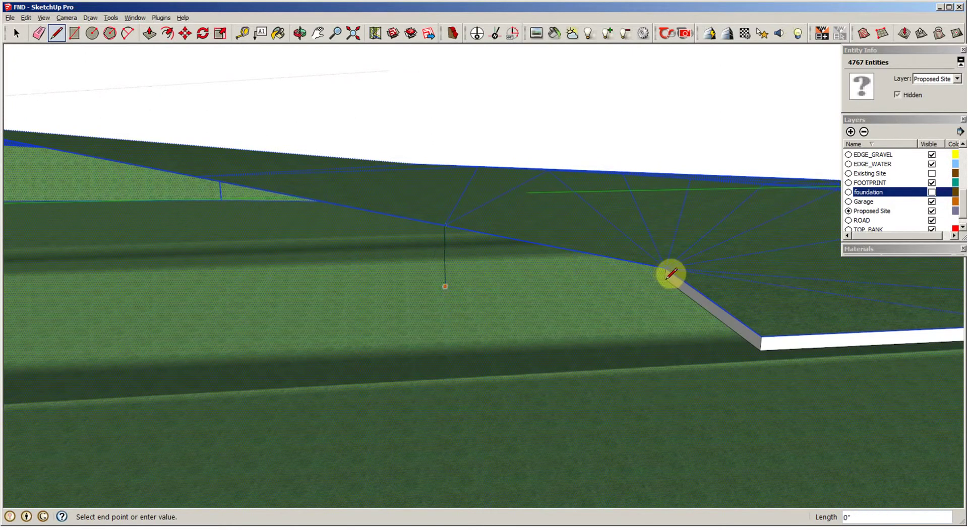
left_click(671, 273)
middle_click_drag(579, 340, 281, 267)
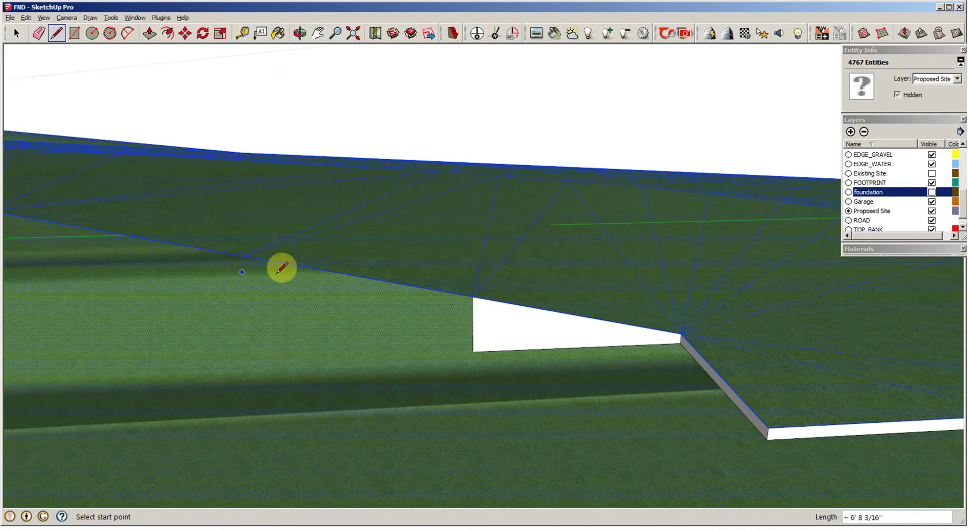
Extend the rising side to its far corner with two more vertical faces, each about 6' 8" long, down to the same base level
left_click(242, 256)
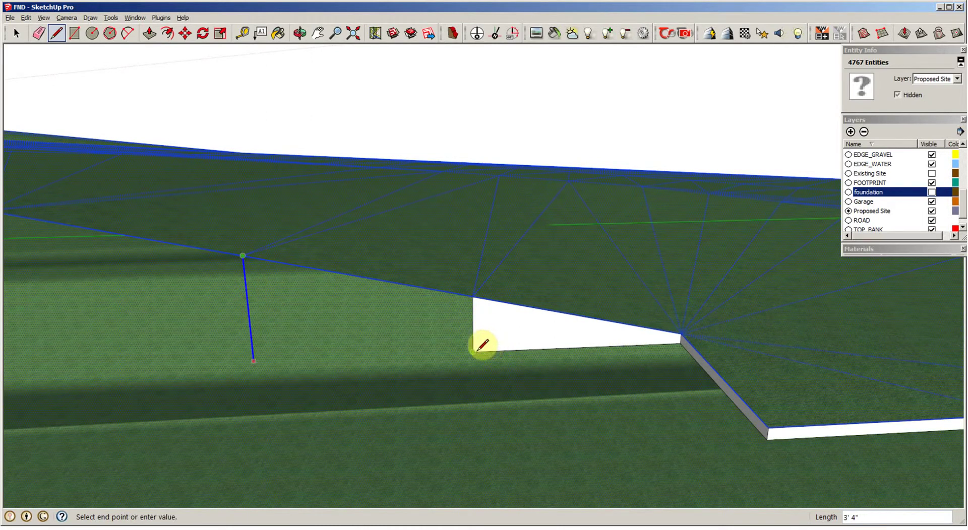
left_click(482, 345)
left_click(479, 342)
mouse_move(372, 380)
middle_mouse_down()
mouse_move(334, 372)
mouse_move(316, 314)
middle_mouse_up()
left_click(318, 320)
middle_click_drag(318, 361, 322, 377)
key("shift")
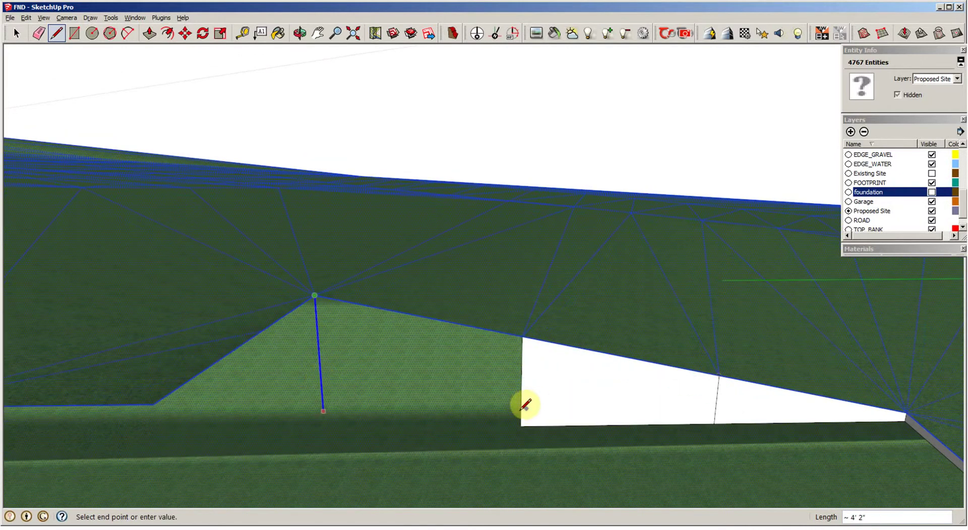
left_click(525, 422)
Line the side around that corner with two joined vertical faces, each 6' long, down to the base level of the adjoining face
middle_click_drag(501, 415, 313, 348)
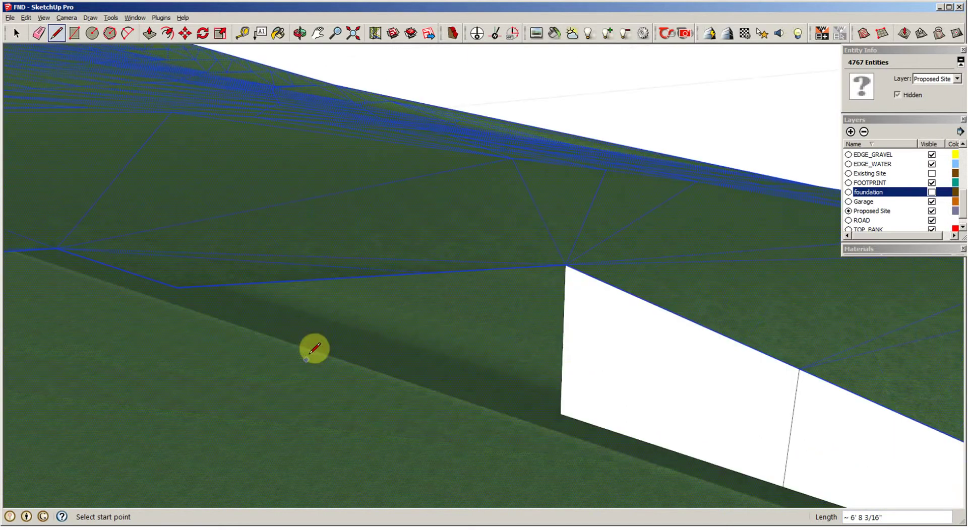
left_click(429, 272)
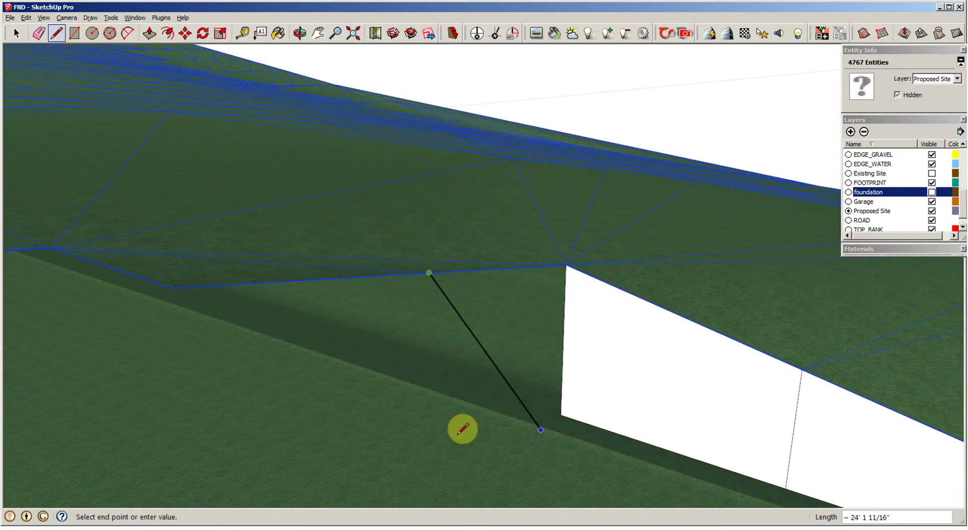
key("shift")
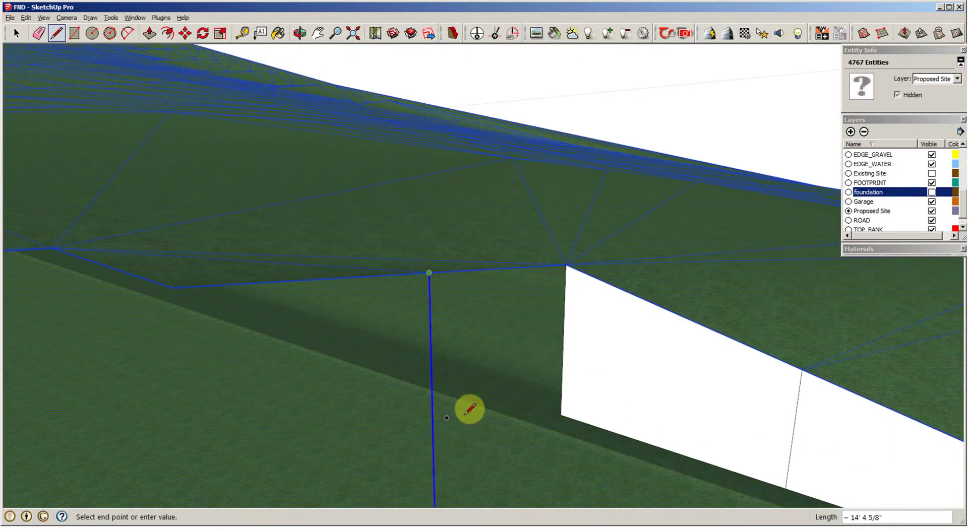
left_click(569, 405)
left_click(560, 416)
scroll(538, 422, "down", 3)
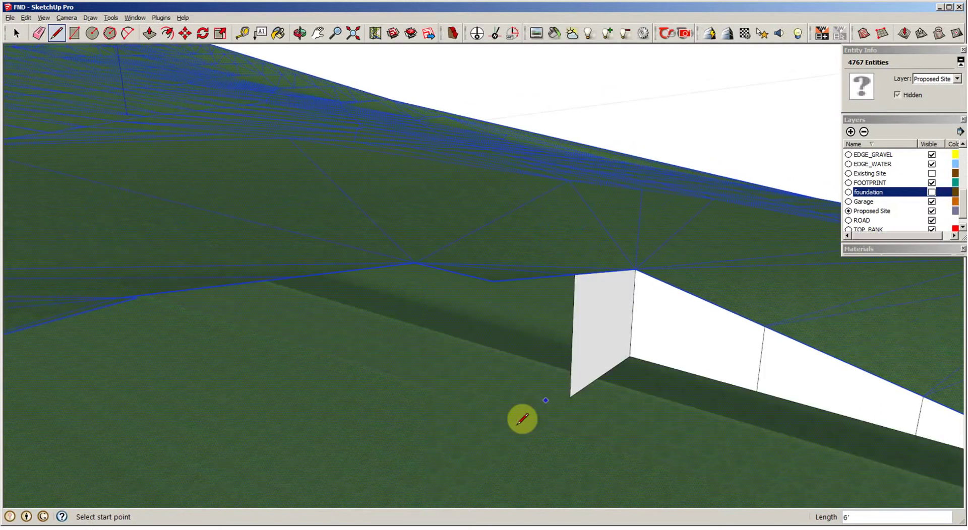
middle_click_drag(523, 419, 503, 280)
left_click(502, 281)
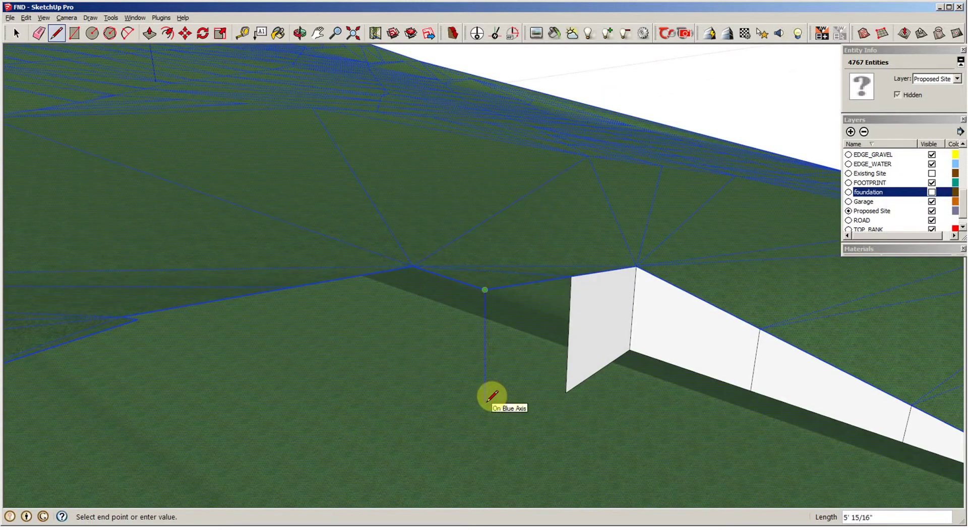
key("shift")
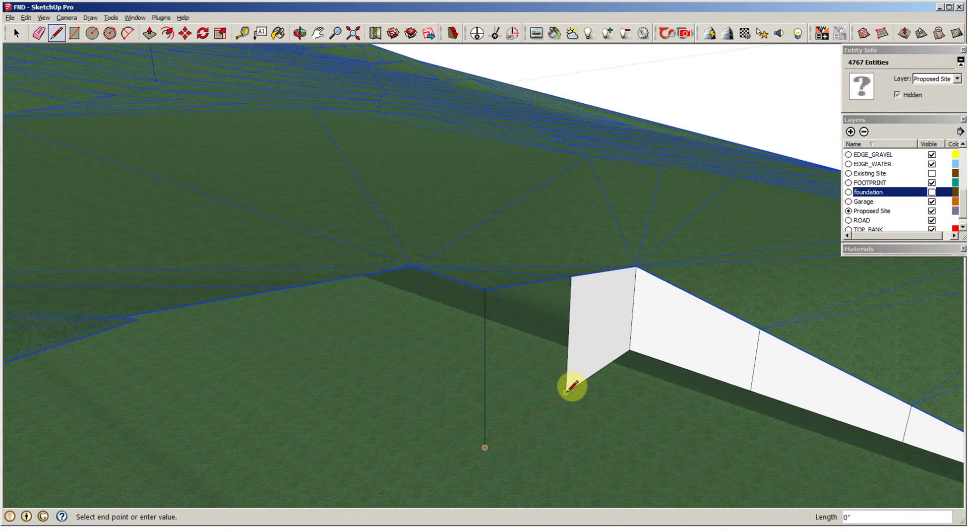
left_click(568, 390)
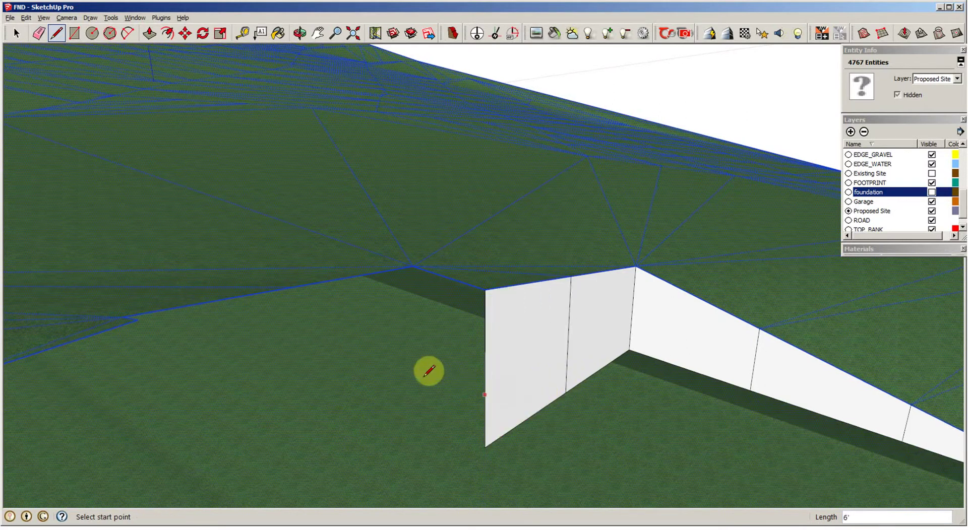
Add a 4' long vertical face along the short edge around the next corner, down to the same base level
middle_click_drag(429, 372, 419, 288)
left_click(412, 270)
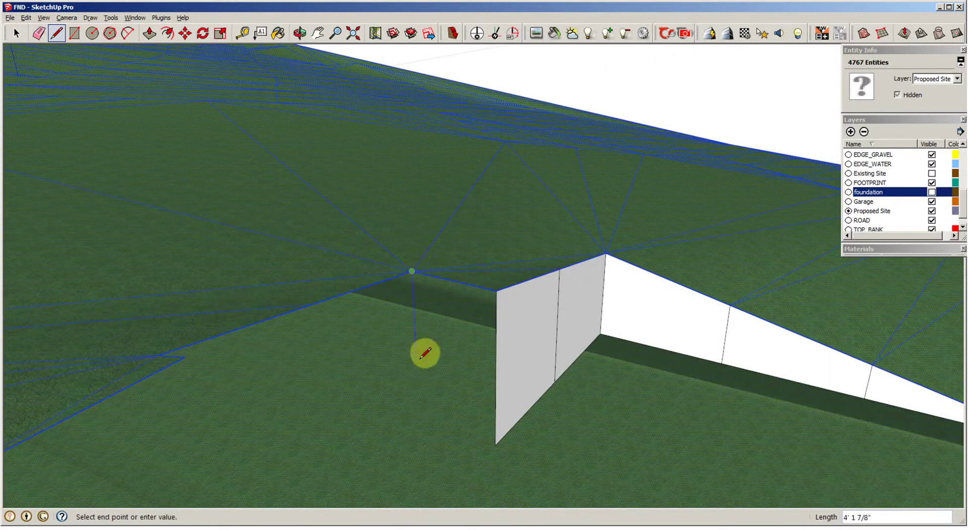
left_click(499, 442)
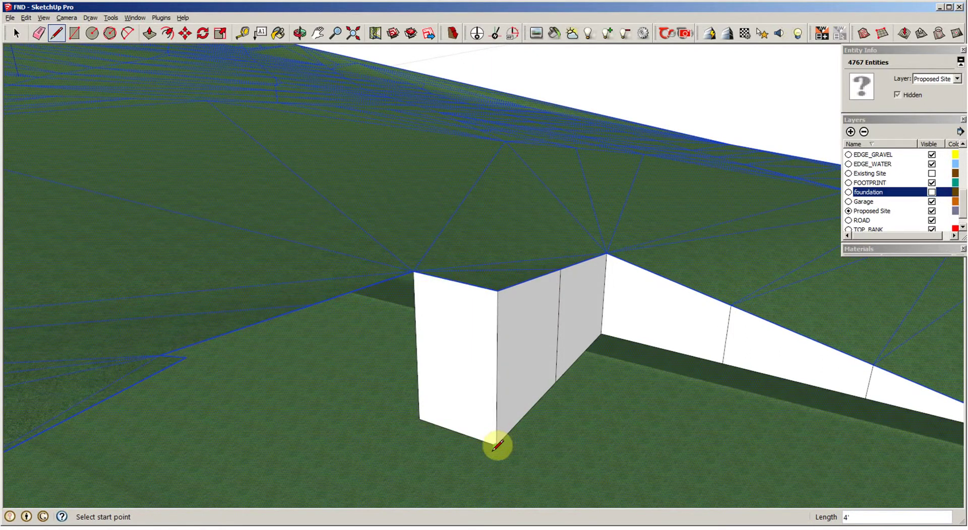
Line the cutout side beyond the 4' face with two joined vertical faces, each 6' long, down to the shared base level
middle_click_drag(495, 443, 391, 298)
left_click(392, 274)
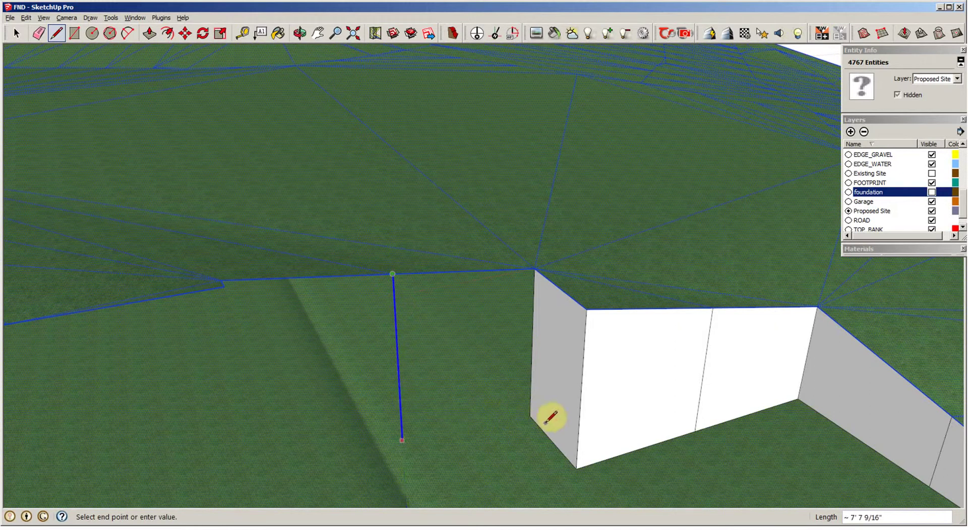
left_click(536, 409)
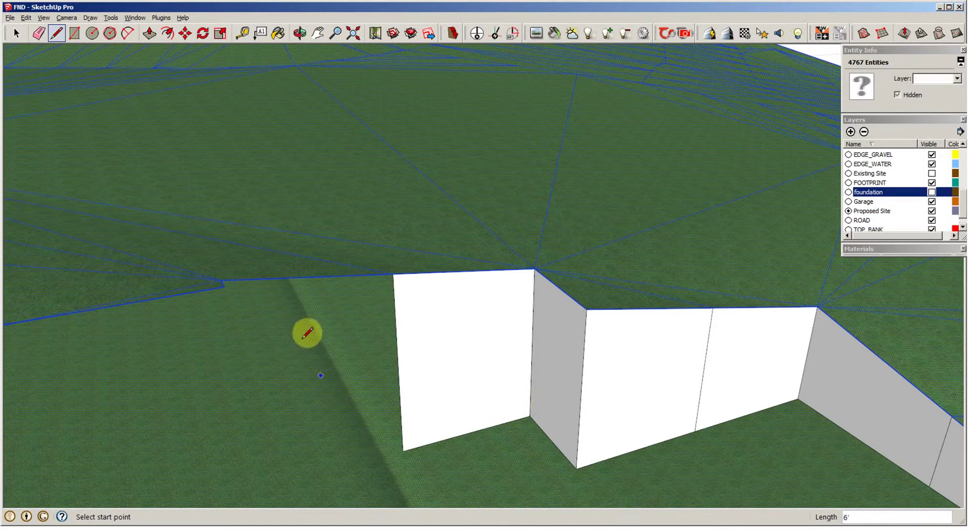
scroll(257, 306, "up", 3)
middle_click_drag(246, 313, 166, 206)
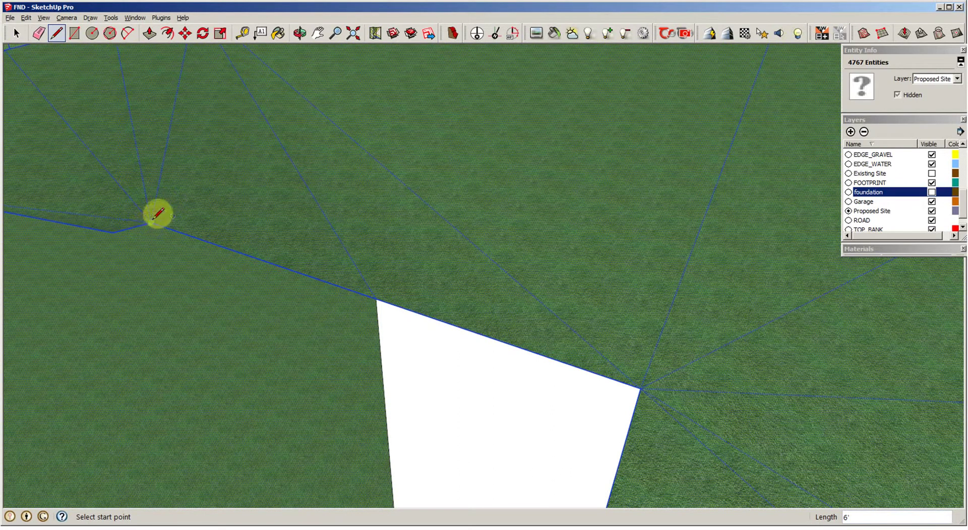
left_click(149, 222)
scroll(176, 250, "down", 2)
scroll(252, 266, "down", 1)
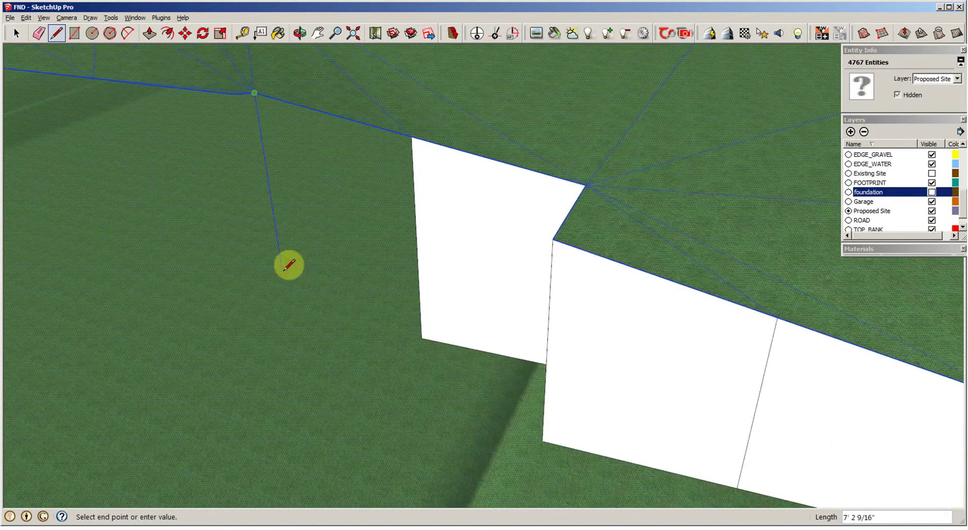
left_click(430, 328)
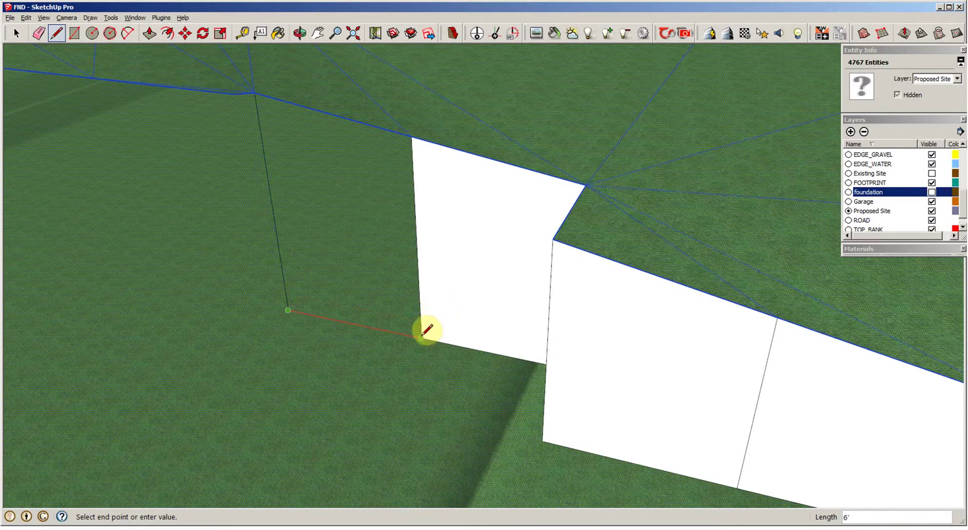
left_click(427, 330)
scroll(381, 302, "down", 1)
scroll(361, 253, "down", 1)
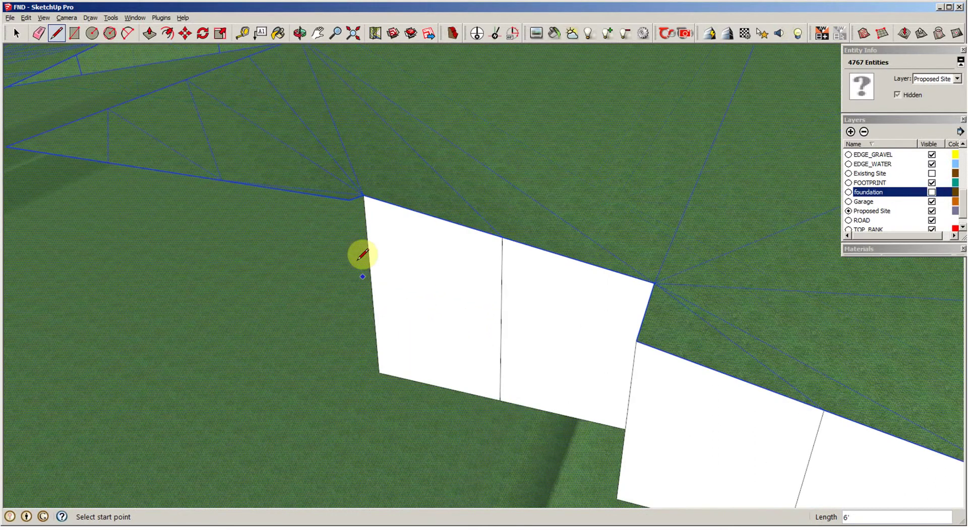
Add a narrow vertical face about 1' 2" wide around the next corner of the cutout, down to the same base level
left_click(349, 199)
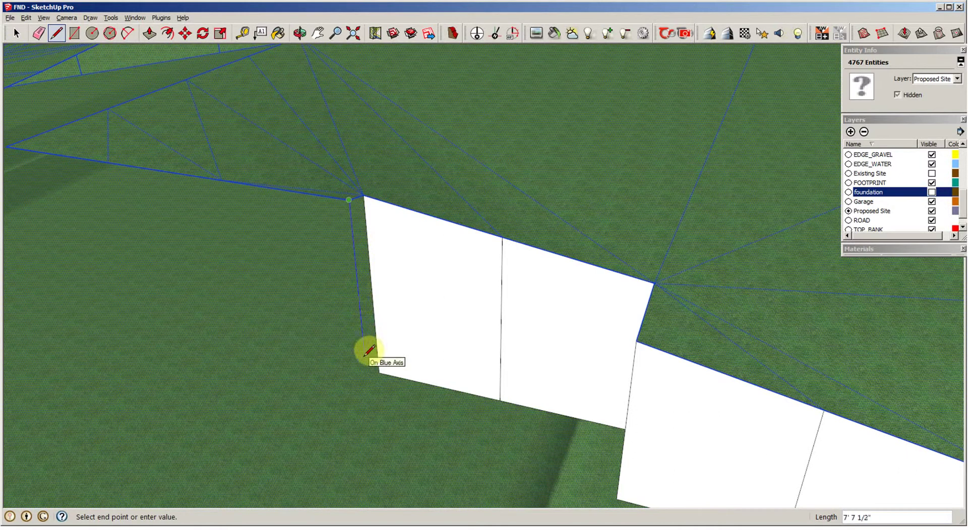
left_click(367, 386)
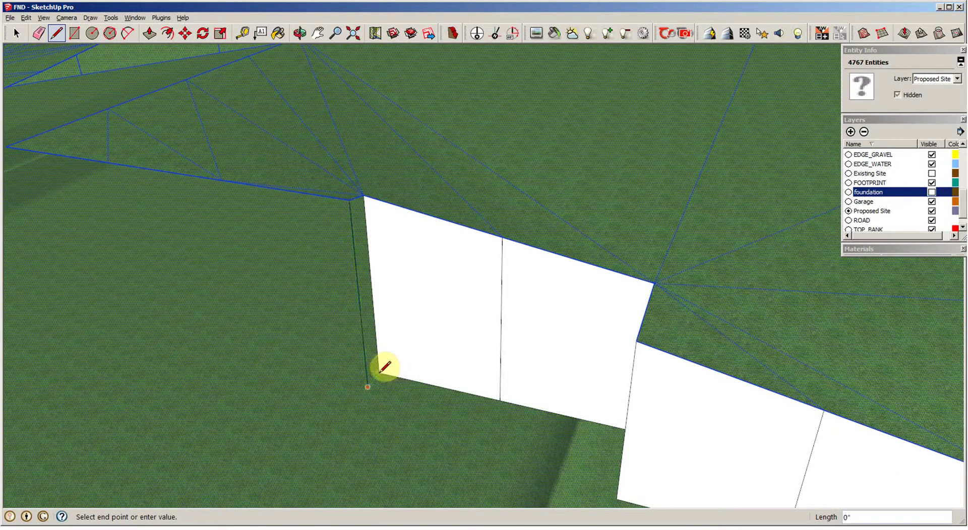
left_click(382, 366)
scroll(385, 364, "down", 2)
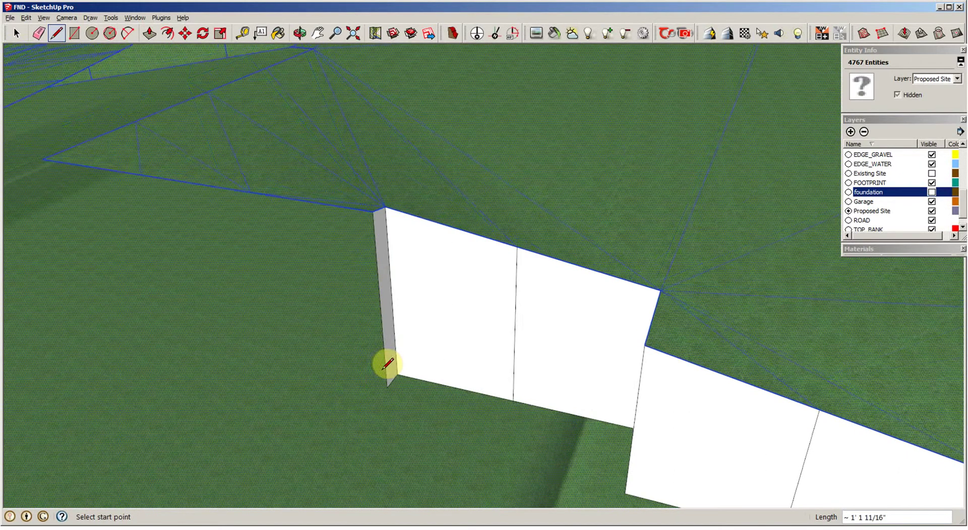
Line the side beyond the narrow face with two joined vertical faces, each about 6' long, down to the shared base level
middle_click_drag(386, 363, 318, 291)
left_click(317, 276)
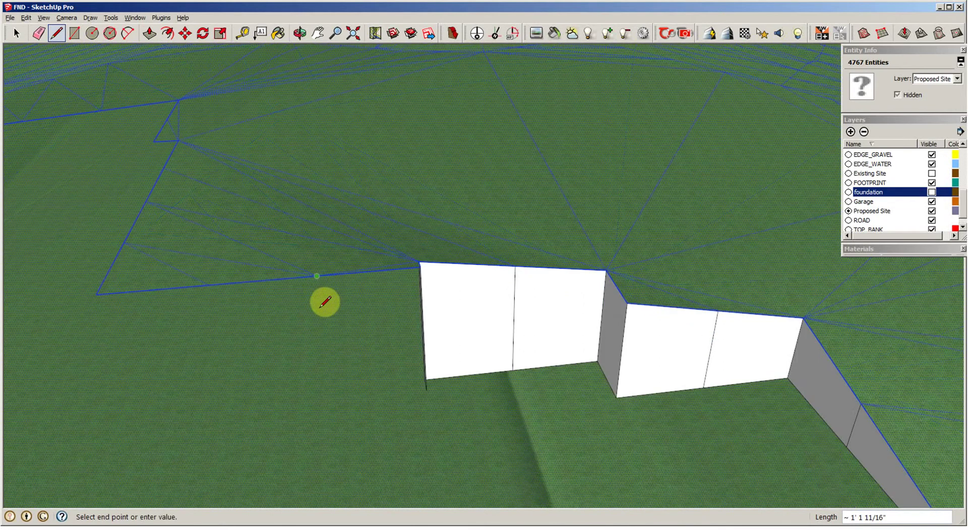
left_click(433, 387)
middle_click_drag(410, 389, 265, 340)
left_click(271, 286)
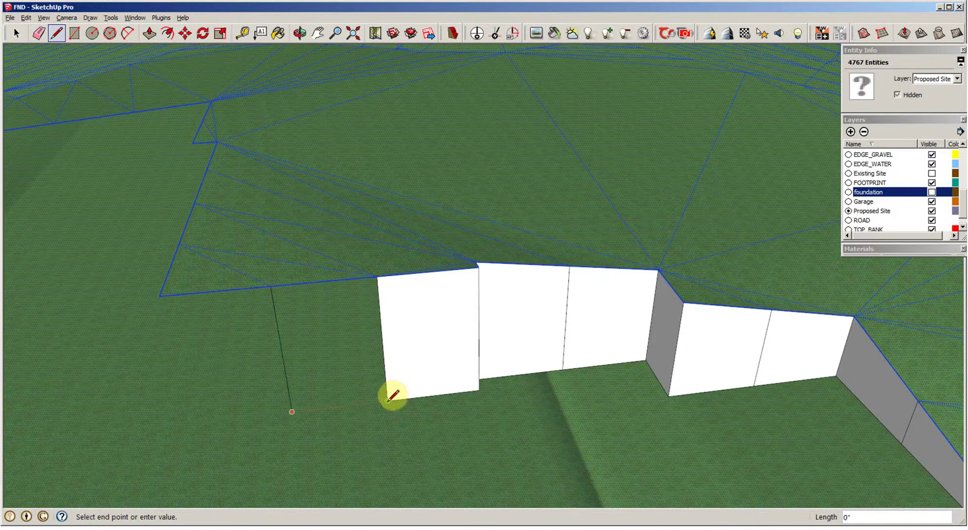
key("Escape")
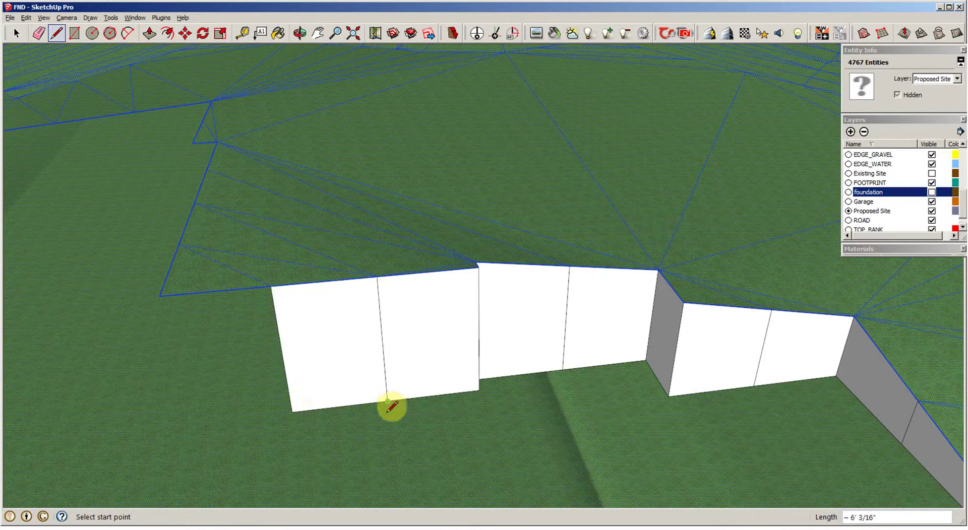
Extend that side to its far corner with a third vertical face down to the same base level
middle_click_drag(314, 384, 244, 328)
left_click(217, 348)
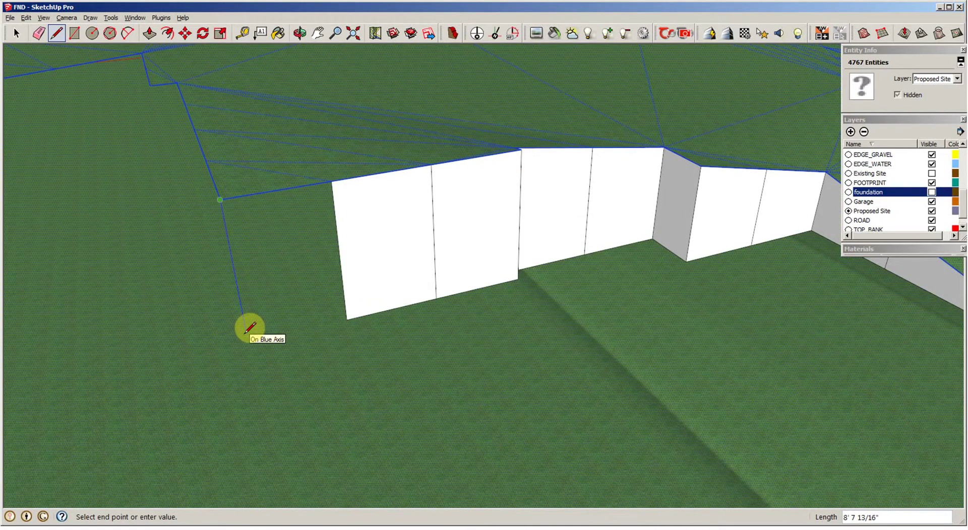
left_click(248, 343)
left_click(347, 318)
Line the short edge on the opposite side of the cutout with a vertical face about 8' 11" long, down to the adjoining face's base level
mouse_move(348, 318)
middle_mouse_down()
mouse_move(347, 327)
mouse_move(409, 281)
mouse_move(268, 257)
mouse_move(386, 217)
mouse_move(417, 303)
mouse_move(411, 316)
middle_mouse_up()
left_click(404, 319)
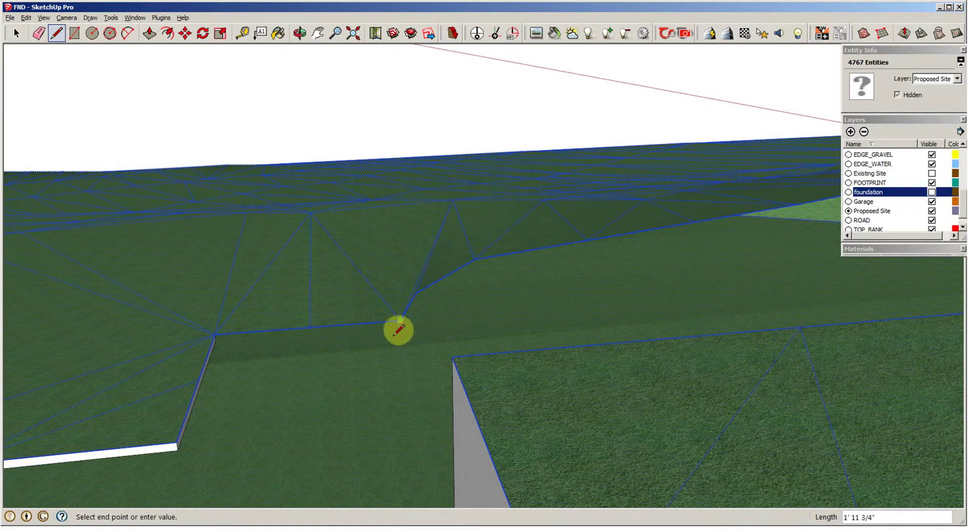
scroll(406, 331, "up", 2)
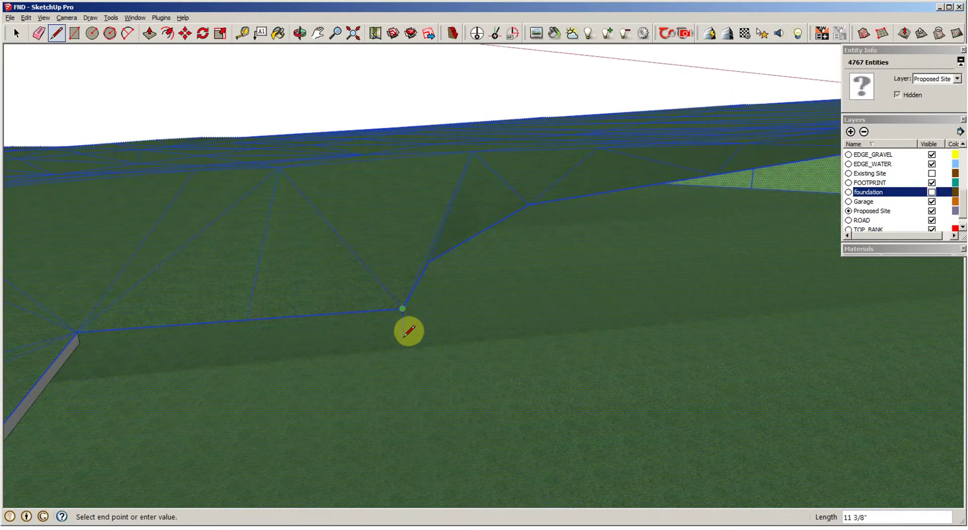
key("shift")
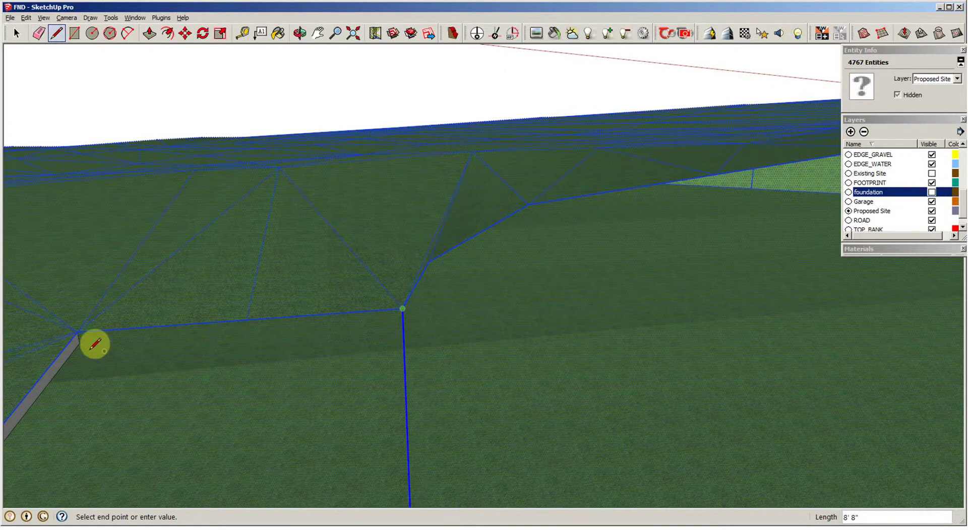
left_click(84, 338)
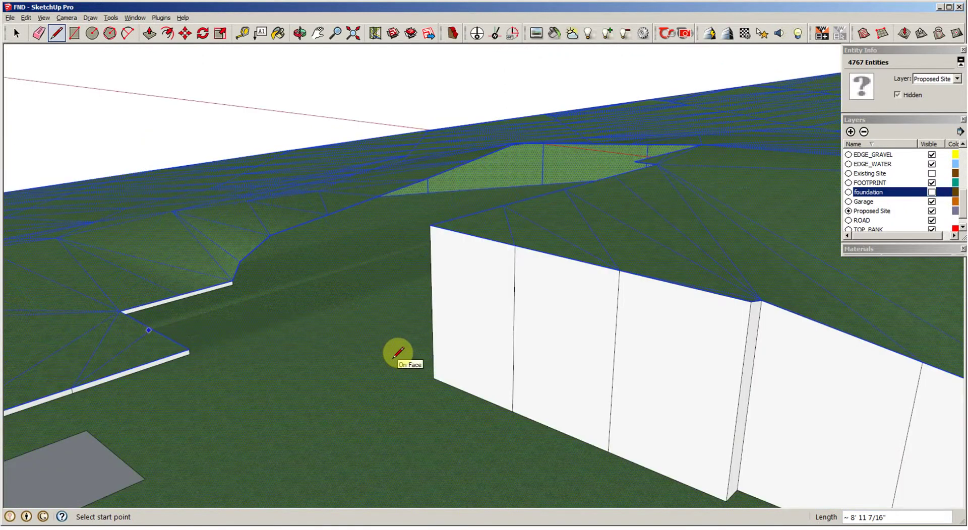
Draw a base line about 24' long across the opening between the two facing end walls to close the cutout's floor face
scroll(398, 353, "up", 5)
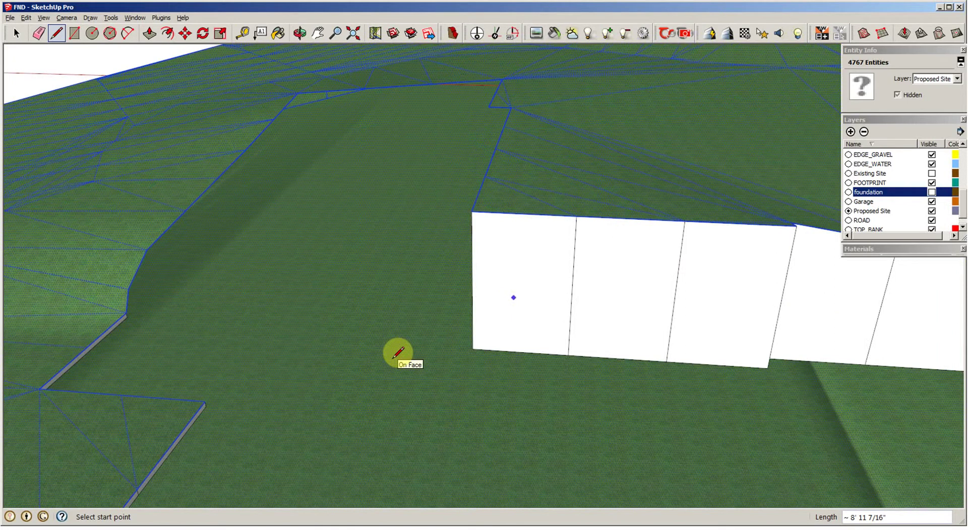
scroll(387, 331, "up", 1)
middle_click_drag(427, 385, 511, 361)
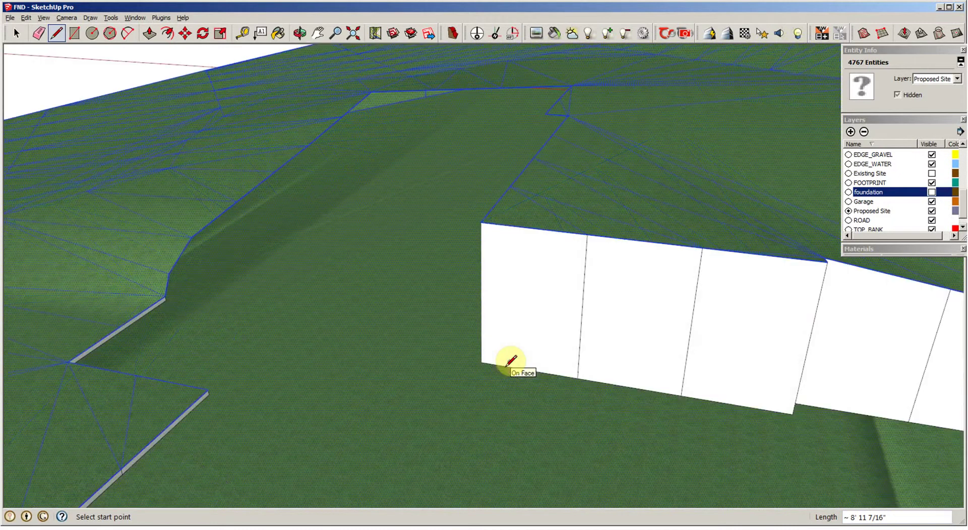
middle_click_drag(511, 361, 497, 353)
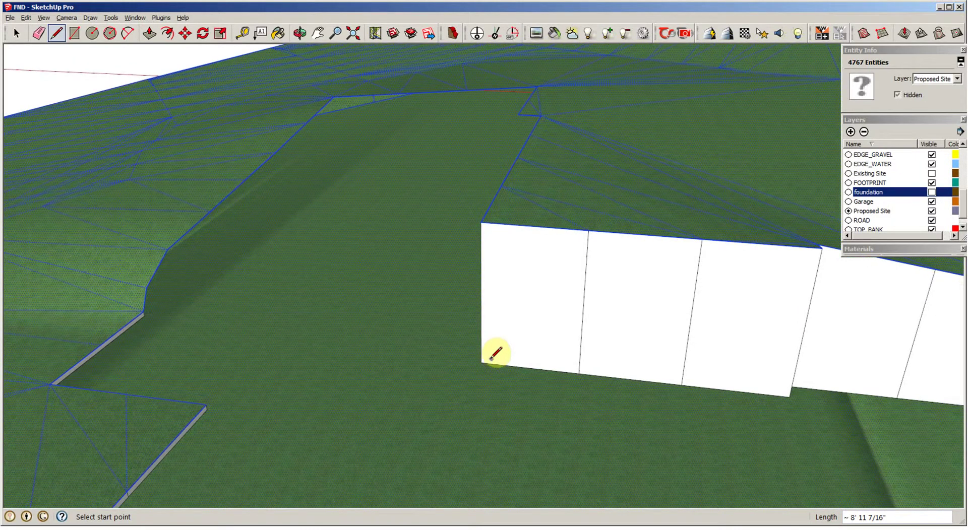
left_click(481, 363)
scroll(152, 314, "up", 5)
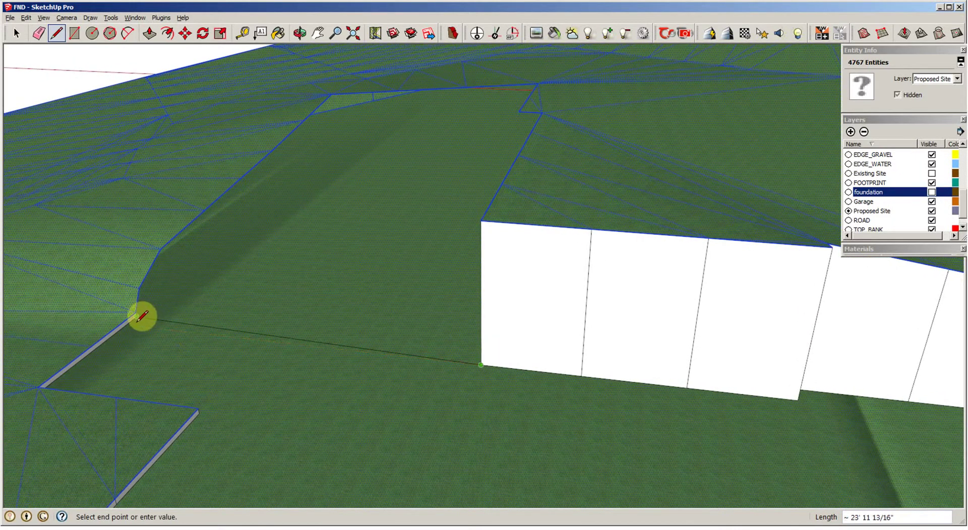
left_click(142, 306)
scroll(244, 341, "down", 5)
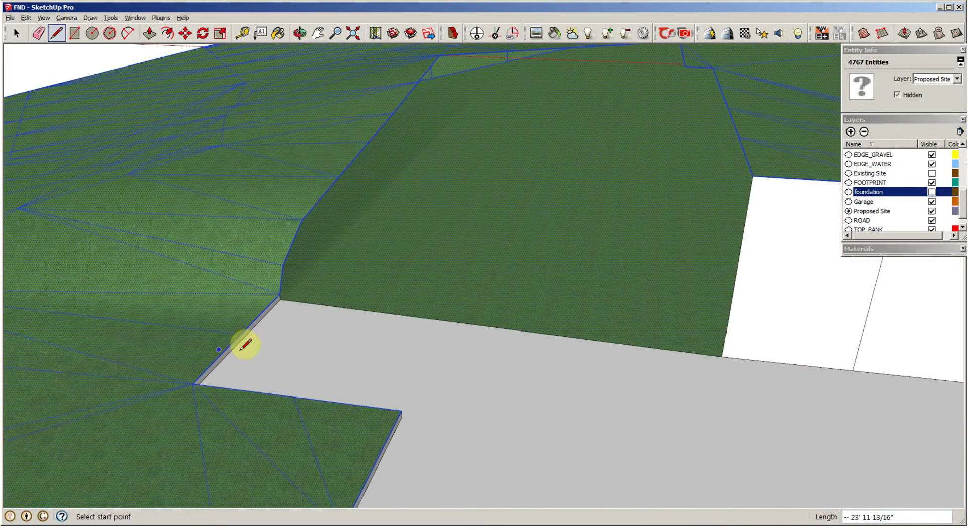
Delete the stray rectangle's edges from the new floor face
key("space")
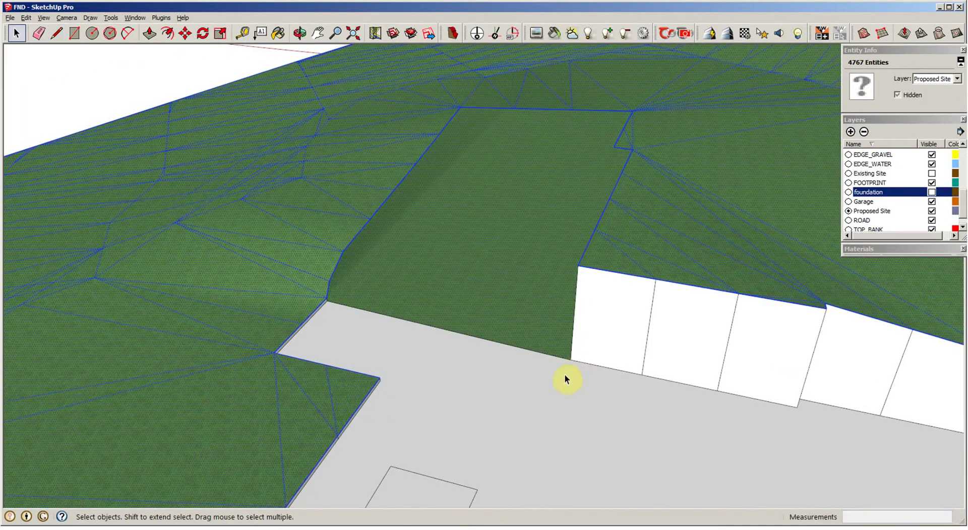
scroll(564, 373, "up", 1)
middle_click_drag(564, 373, 231, 214)
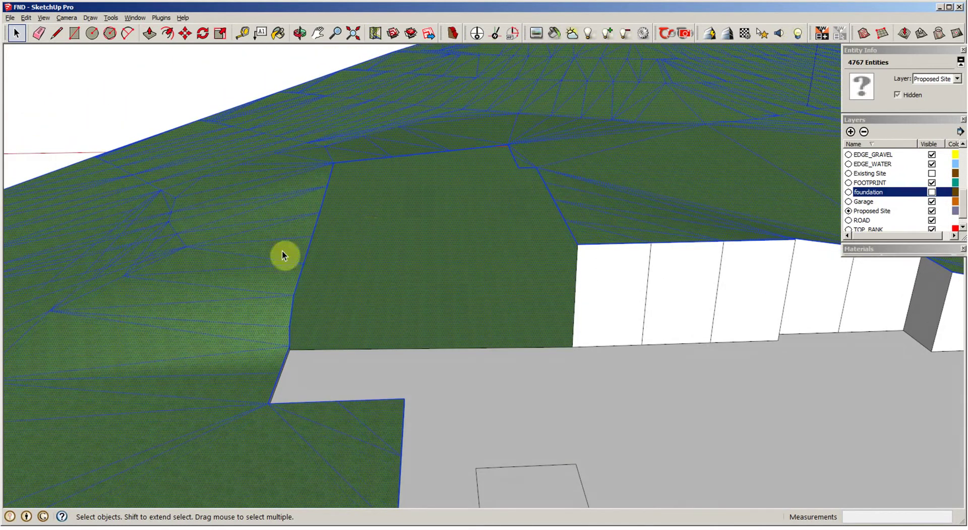
middle_click_drag(282, 250, 287, 252)
middle_click_drag(595, 173, 497, 263)
scroll(497, 264, "down", 5)
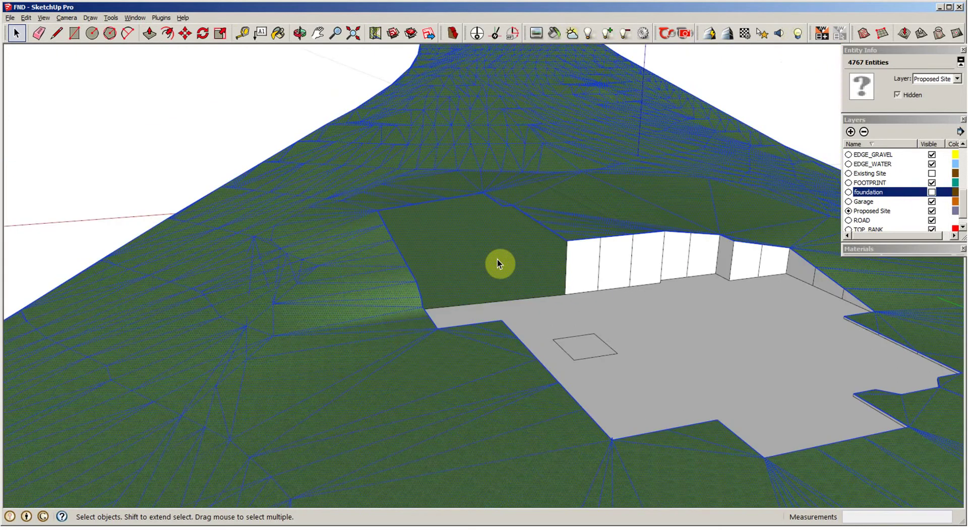
left_click(458, 344)
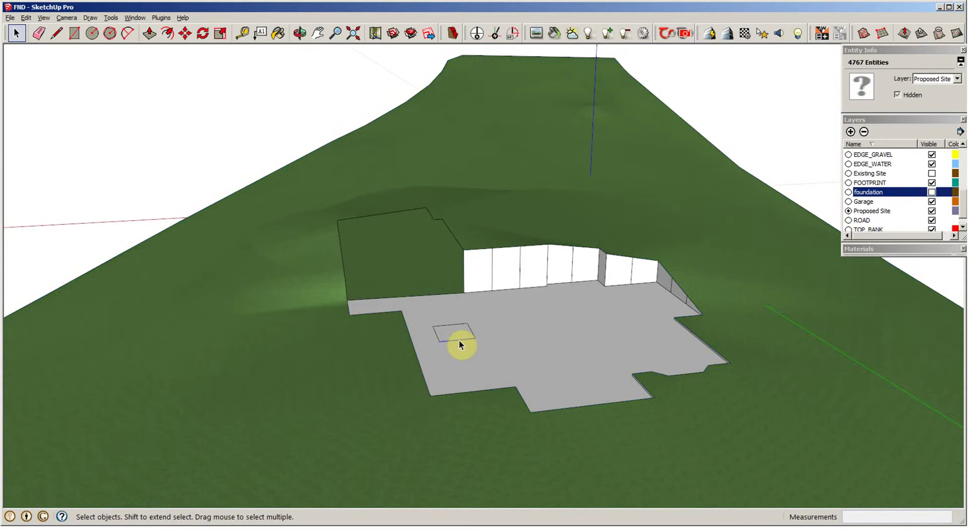
key("Delete")
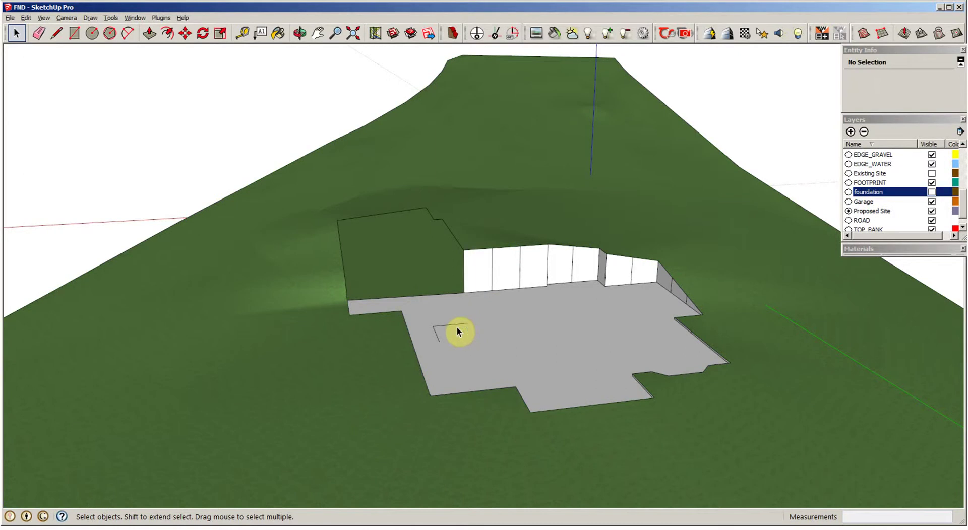
left_click(434, 332)
key("Delete")
key("Delete")
Turn on the visibility of the Existing Site layer
middle_click_drag(605, 282, 729, 261)
scroll(731, 252, "down", 3)
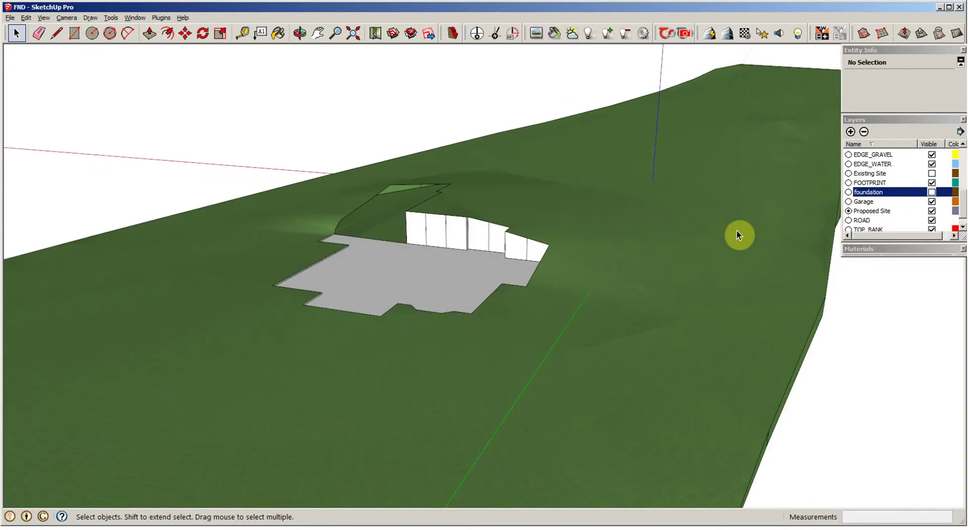
scroll(758, 226, "up", 2)
scroll(778, 219, "up", 4)
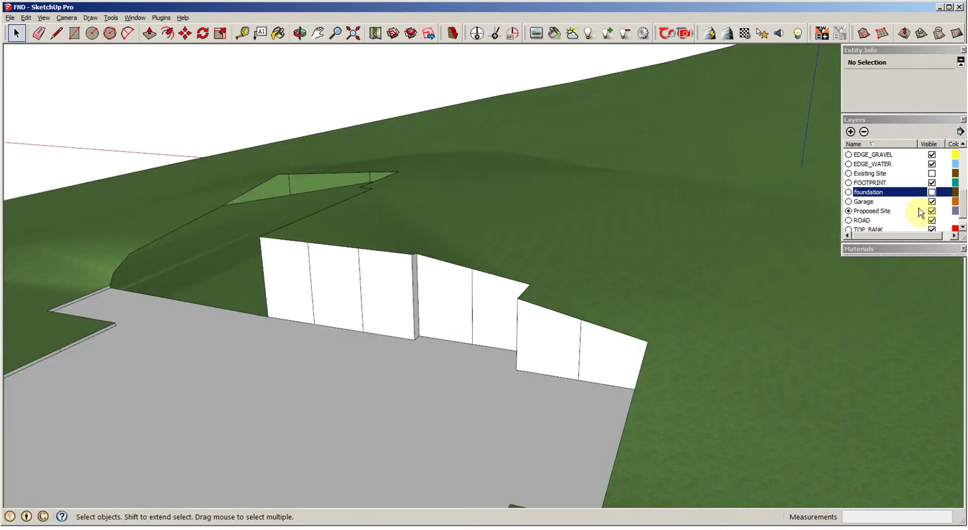
left_click(932, 173)
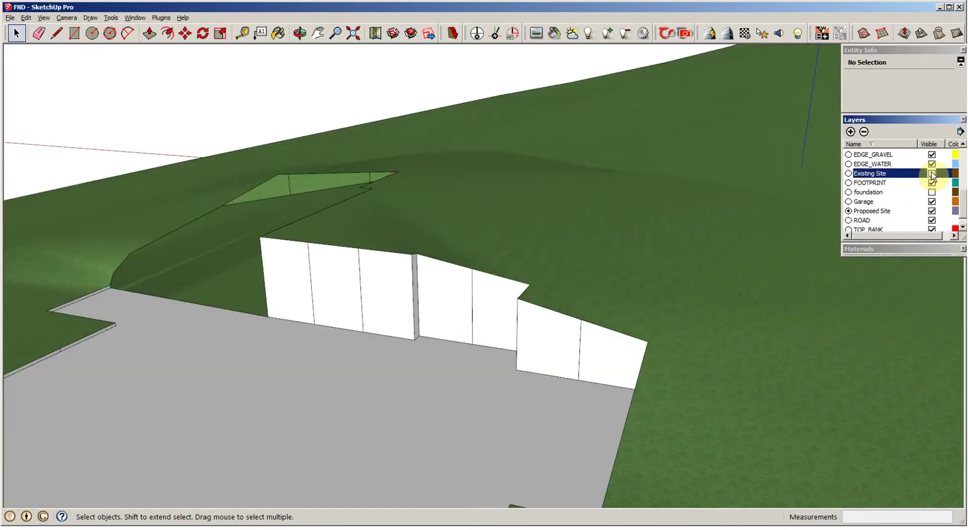
Draw a short vertical line down from the far outer corner of the cutout's unlined rear section
scroll(661, 254, "up", 3)
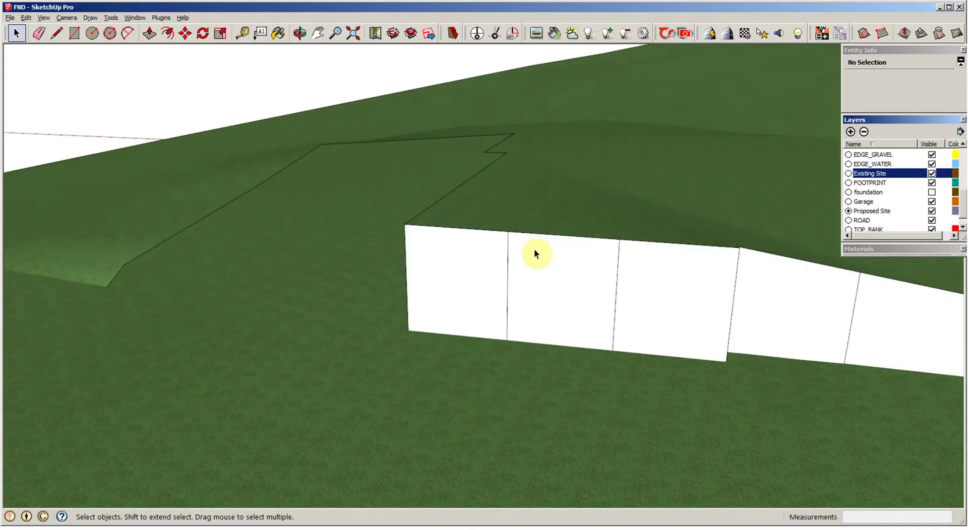
scroll(447, 303, "up", 2)
scroll(448, 304, "up", 2)
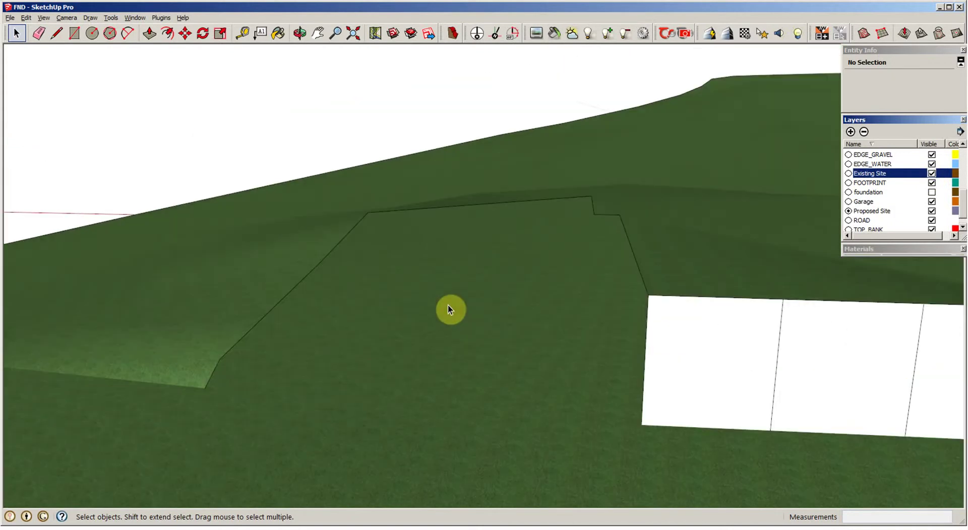
scroll(449, 306, "down", 1)
scroll(449, 306, "down", 1)
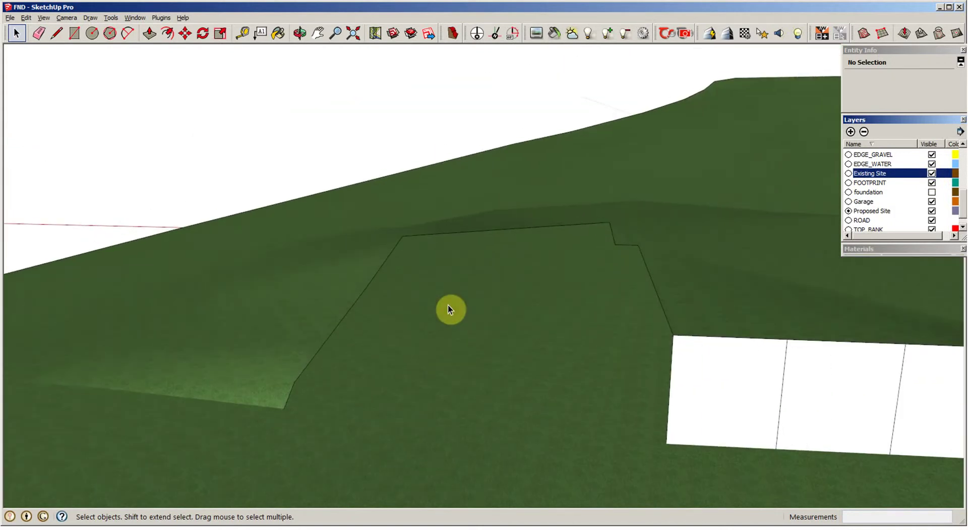
key("l")
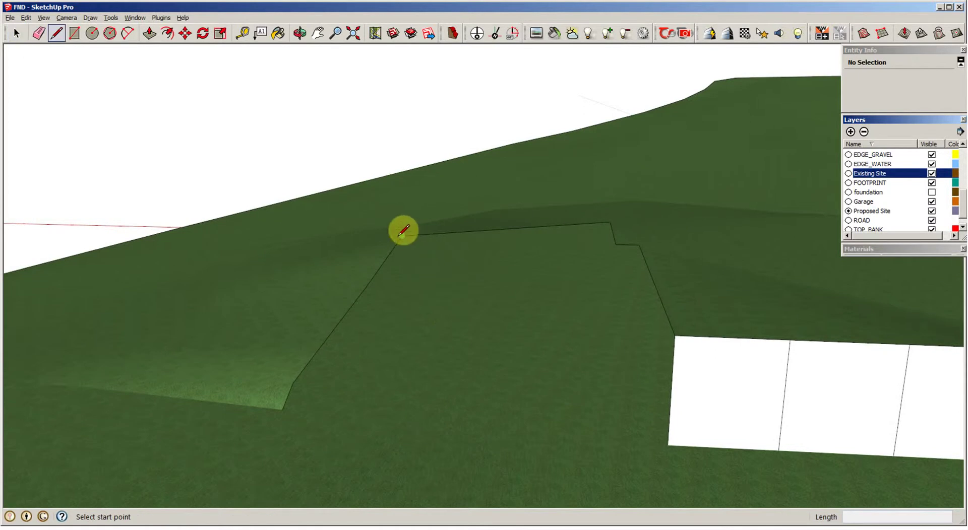
left_click(401, 236)
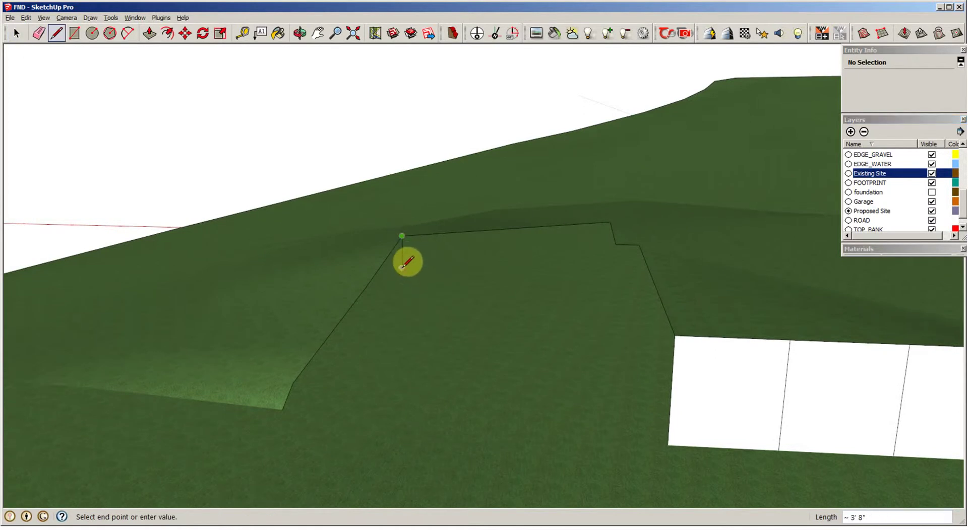
middle_click_drag(409, 264, 452, 252)
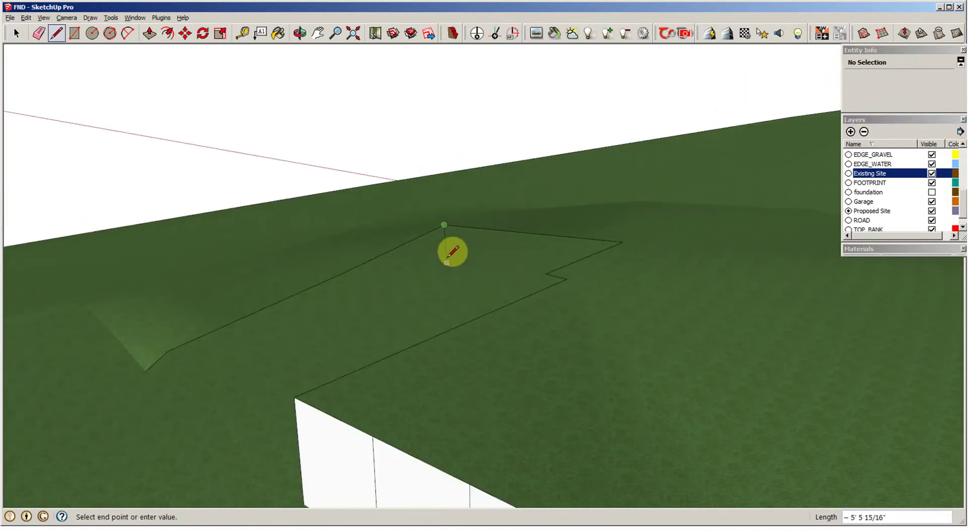
left_click(443, 256)
mouse_move(372, 290)
middle_mouse_down()
mouse_move(492, 262)
mouse_move(487, 284)
middle_mouse_up()
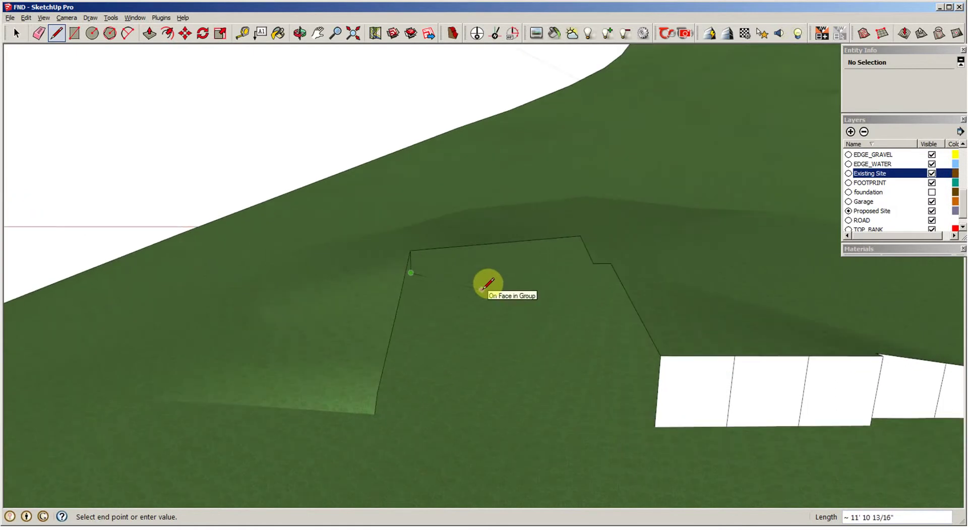
key("Escape")
Drop a vertical line at the back edge's other corner and join both lower ends into a face about 22' long
middle_click_drag(643, 238, 561, 226)
left_click(559, 233)
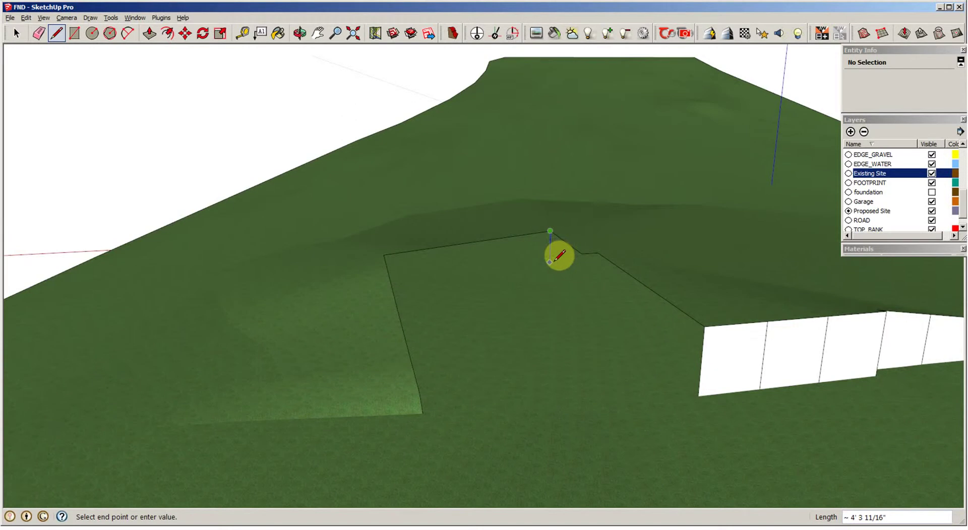
middle_click_drag(523, 287, 466, 286)
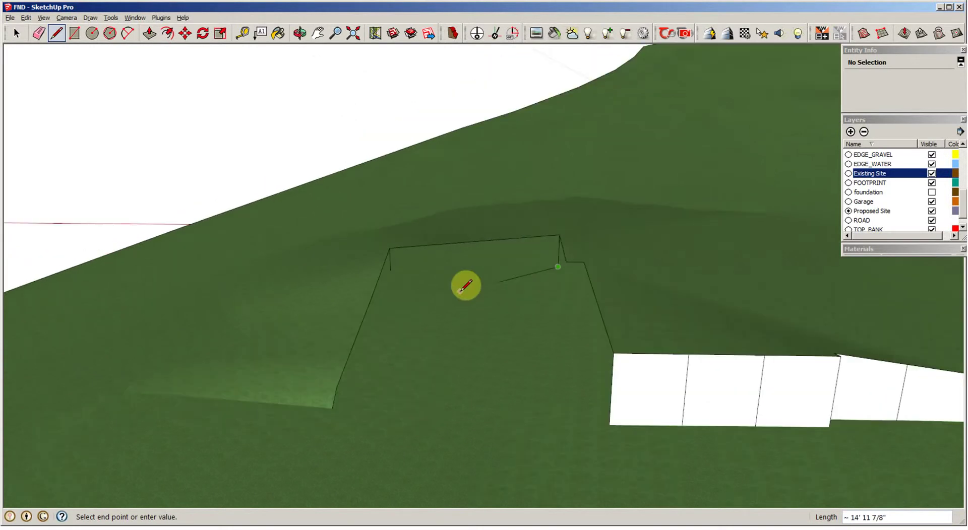
left_click(391, 269)
middle_click_drag(477, 270, 511, 279)
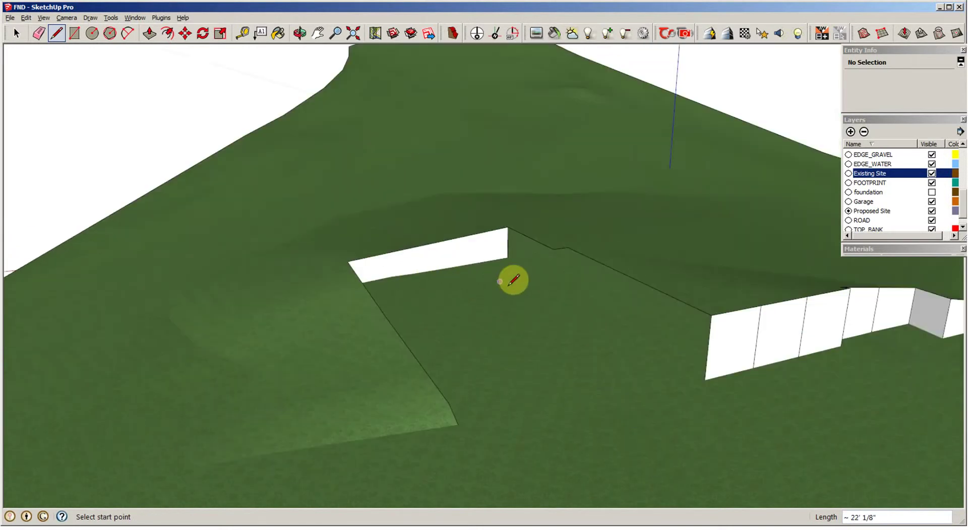
Draw a vertical line down from the corner beside the rear wall and join its lower end to form a face about 12' long
middle_click_drag(537, 241, 538, 241)
left_click(537, 242)
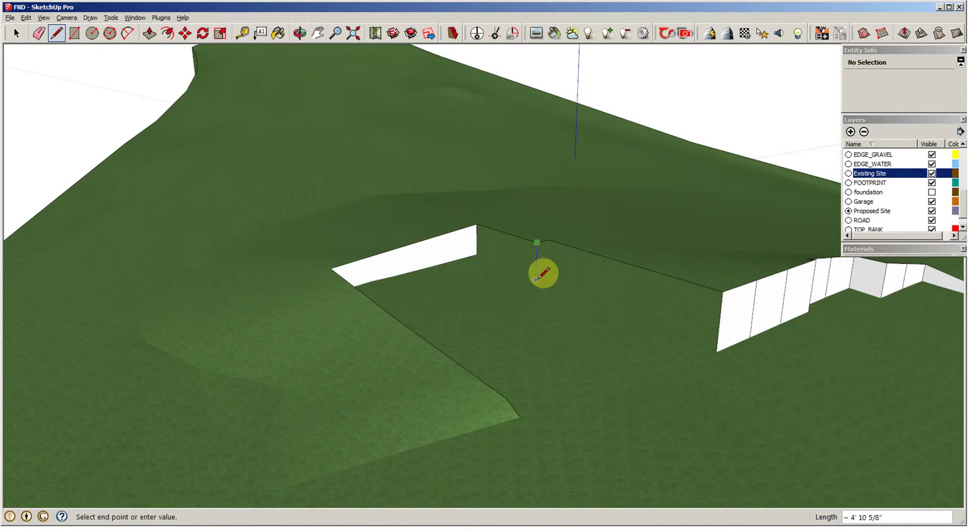
left_click(478, 252)
middle_click_drag(536, 250, 534, 250)
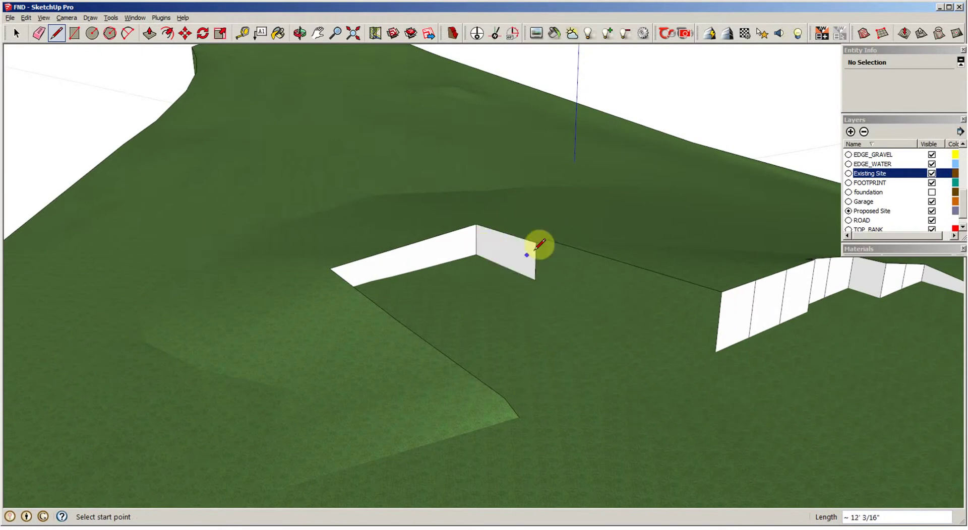
Line the 2' jog and the adjoining stretch about 25' long with vertical faces, ending at the existing foundation-side wall
left_click(554, 242)
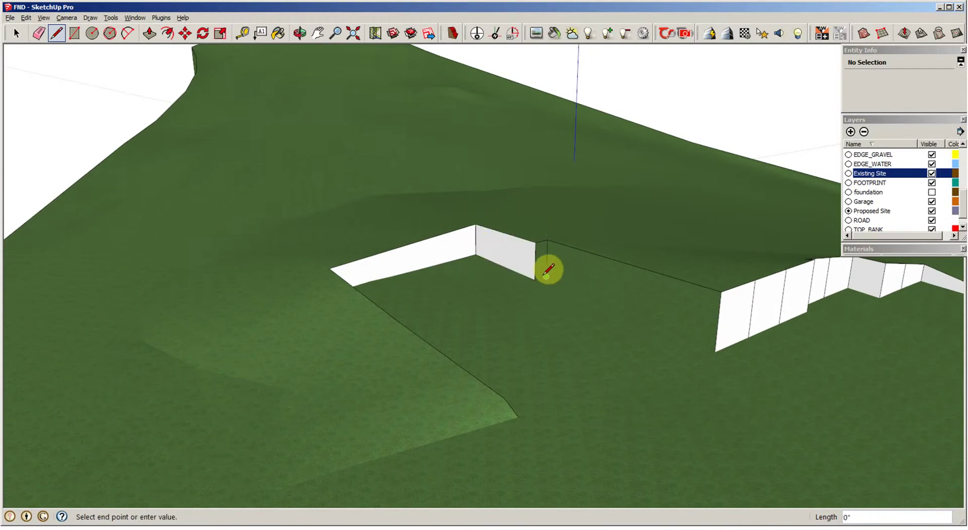
left_click(547, 276)
middle_click_drag(642, 292, 440, 298)
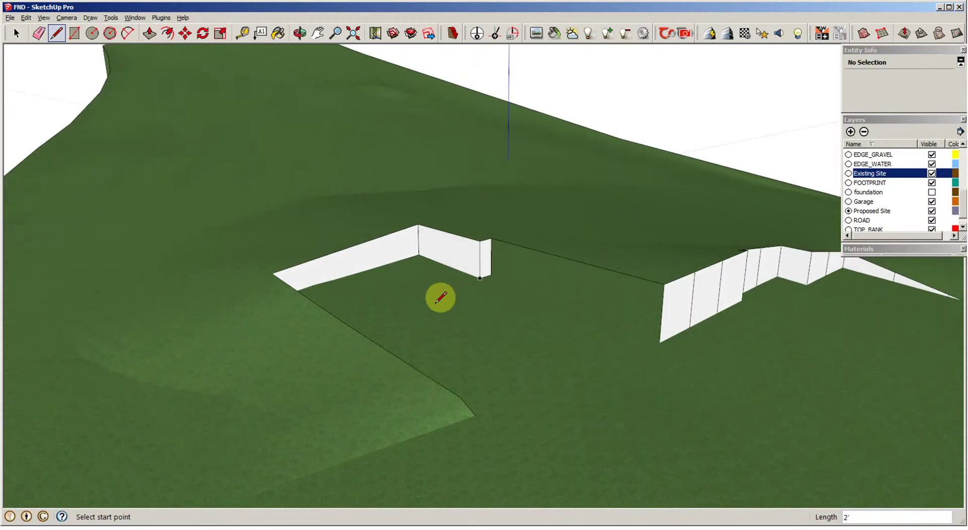
left_click(497, 266)
left_click(662, 335)
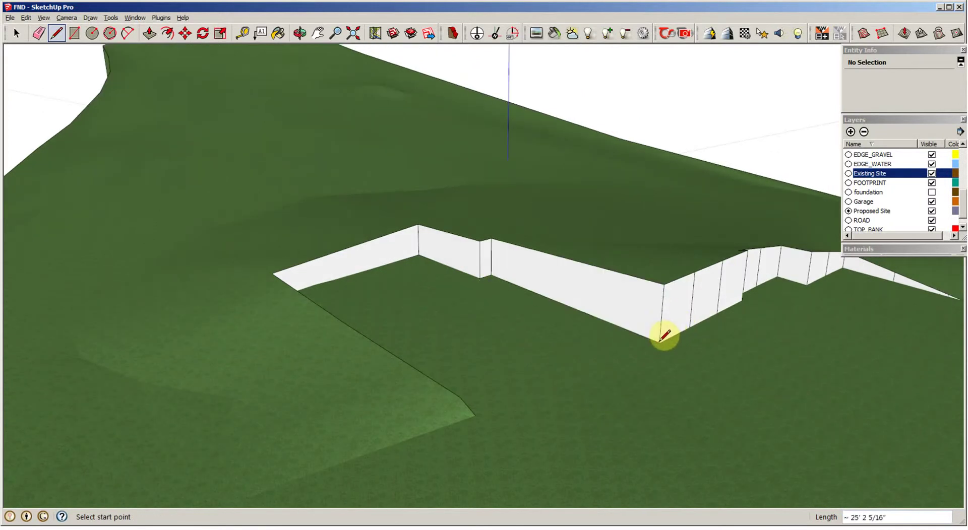
Draw a short vertical line down from the near bend of the cutout's remaining open side edge
middle_click_drag(662, 335, 252, 300)
left_click(249, 338)
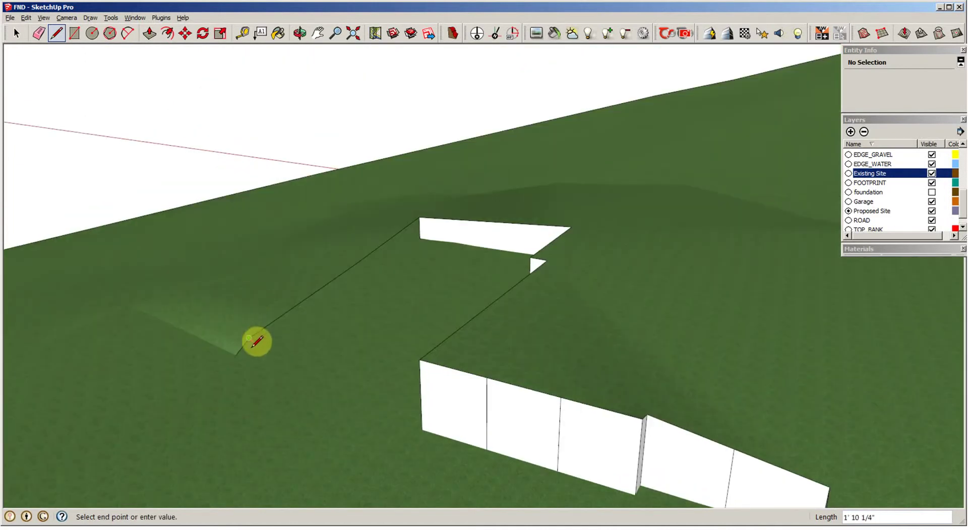
scroll(256, 347, "up", 3)
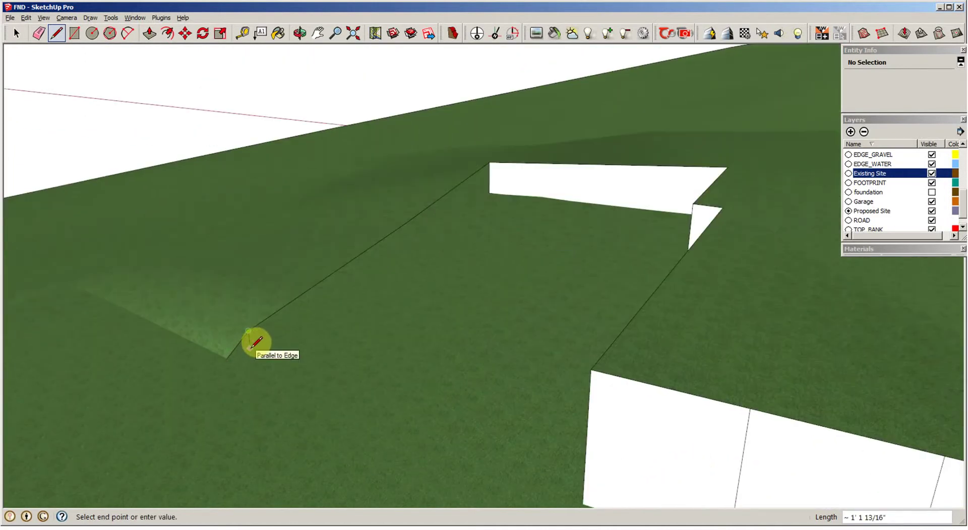
scroll(252, 342, "up", 4)
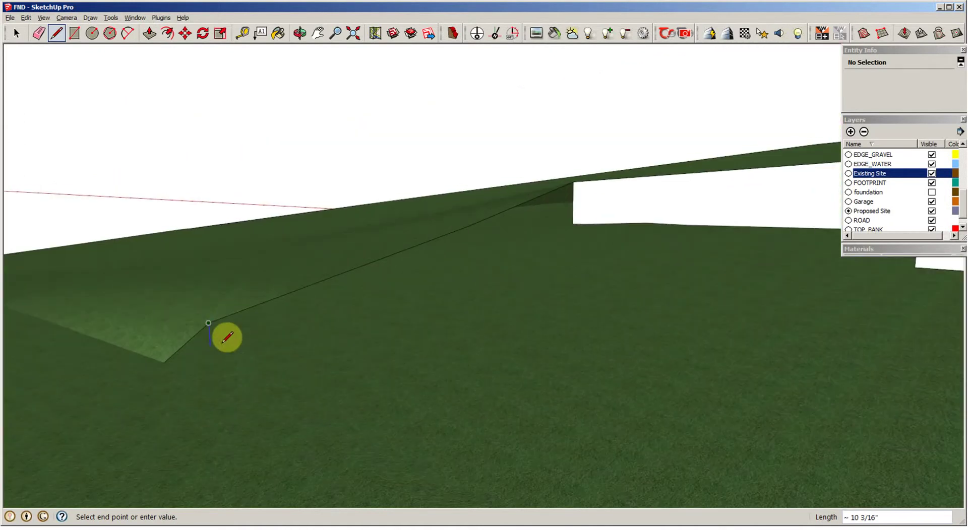
left_click(211, 346)
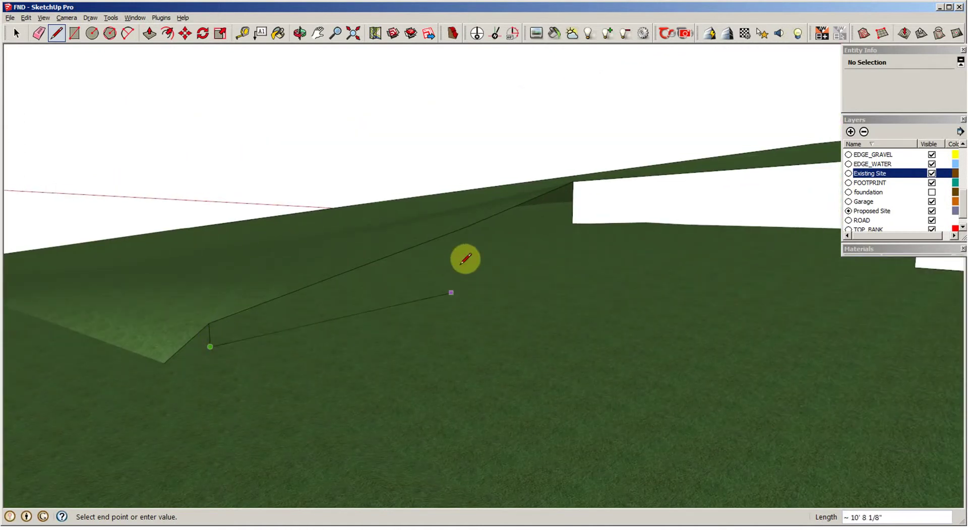
Try to close the open side with one straight line from the short vertical line's lower end to the rear wall's lower corner
middle_click_drag(459, 266, 499, 234)
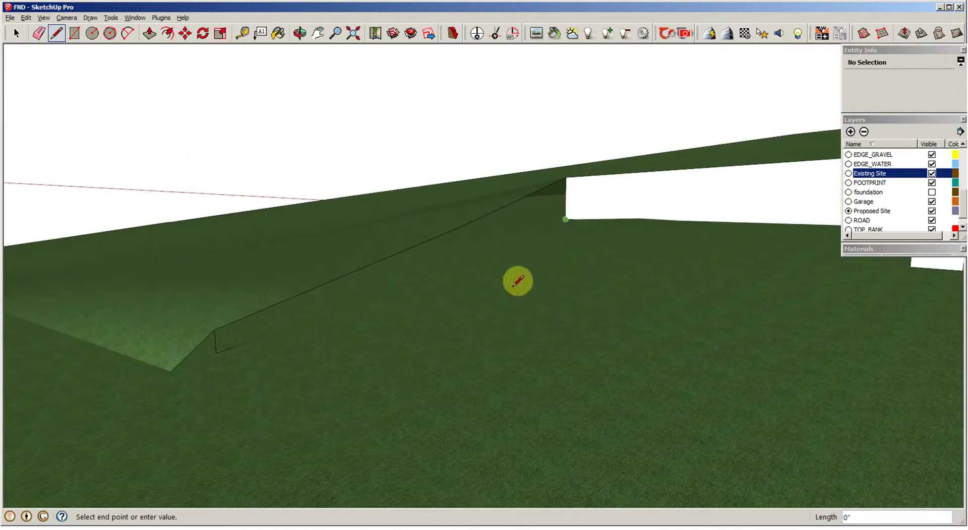
scroll(437, 364, "down", 2)
middle_click_drag(432, 369, 456, 386)
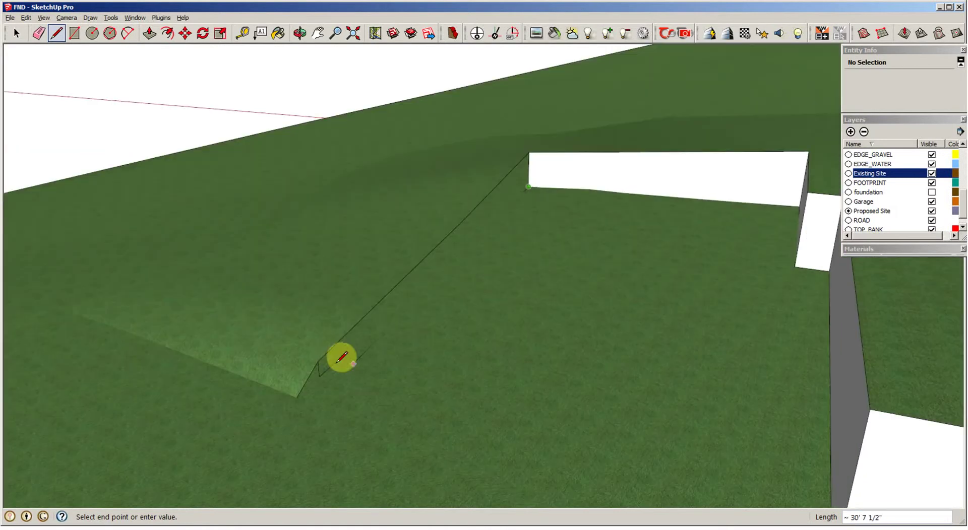
middle_click_drag(435, 355, 456, 305)
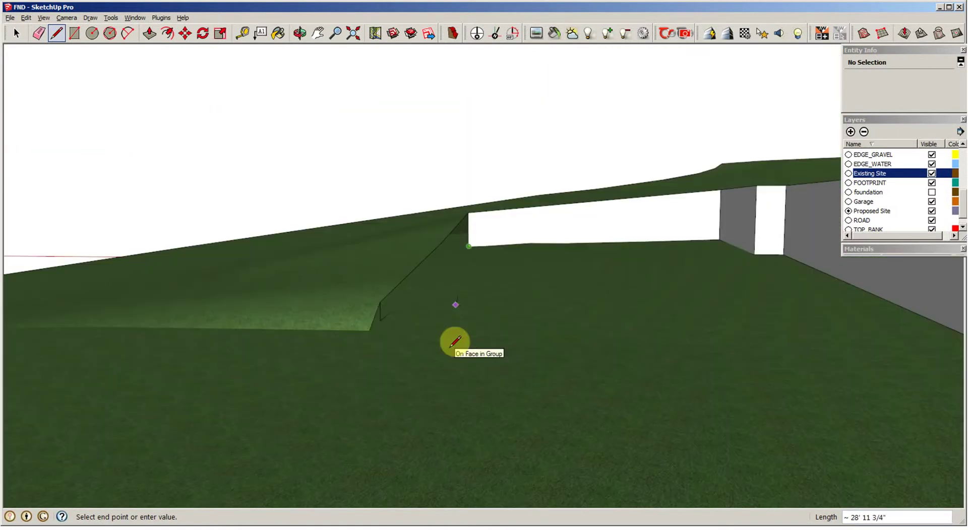
middle_click_drag(455, 342, 417, 181)
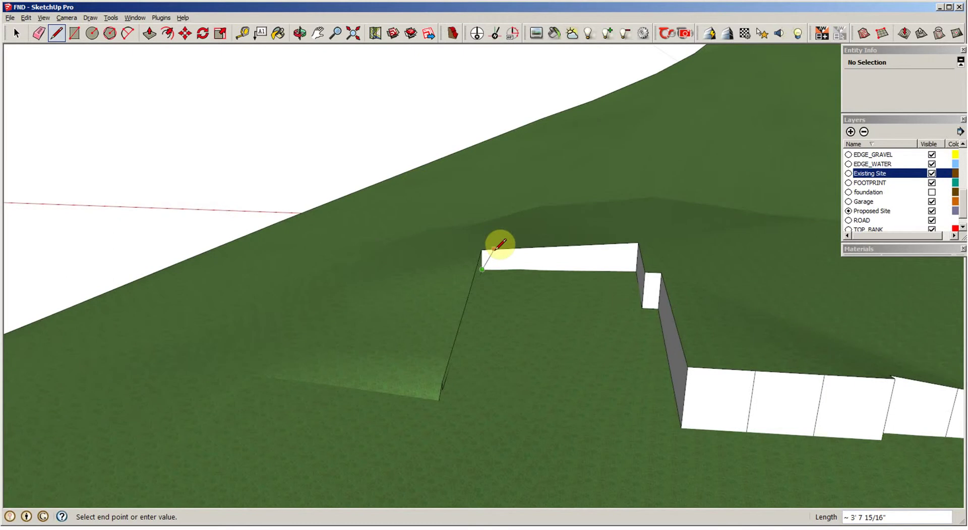
key("Escape")
Turn on the display of hidden geometry to reveal the terrain's triangulation
middle_click_drag(495, 238, 168, 106)
left_click(44, 17)
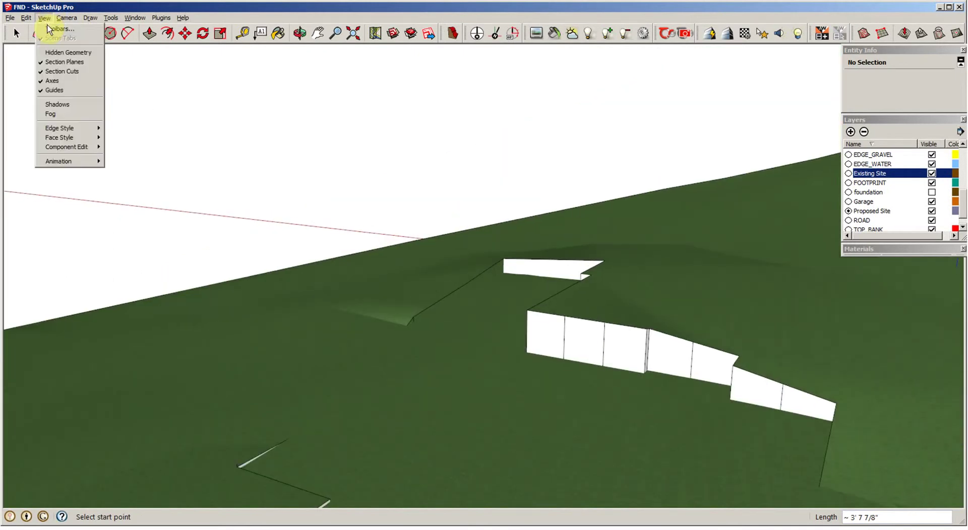
left_click(41, 57)
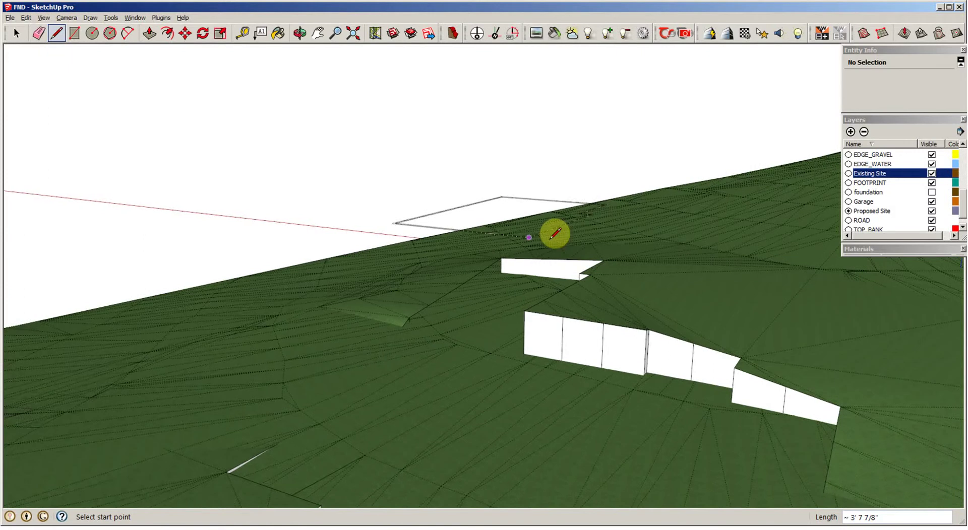
Drop a vertical line at the first terrain vertex beside the rear wall and close a side face about 7' 2" long
scroll(552, 247, "up", 5)
scroll(502, 244, "up", 3)
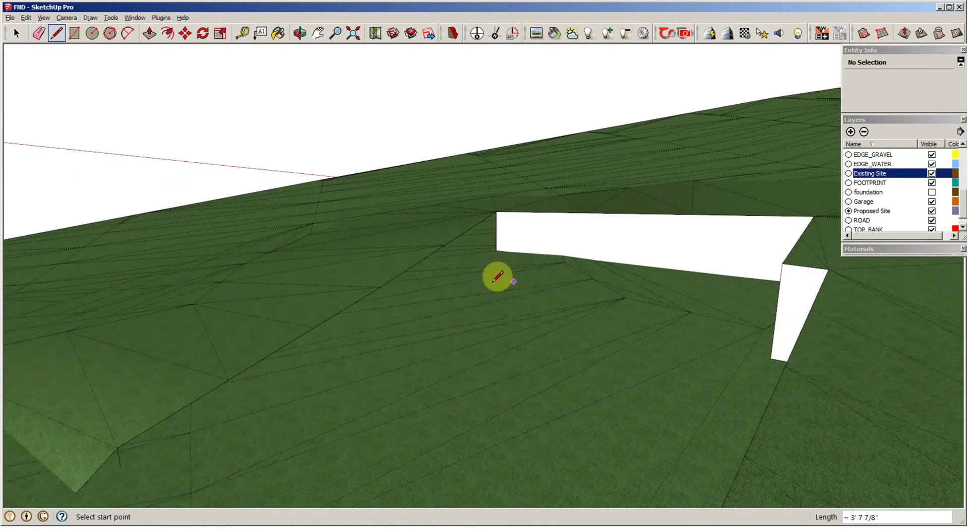
left_click(469, 244)
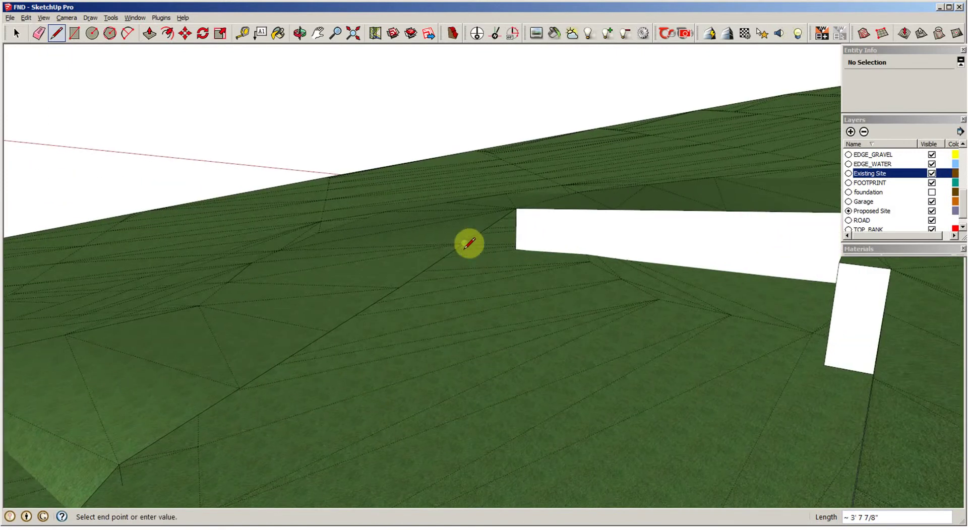
left_click(464, 277)
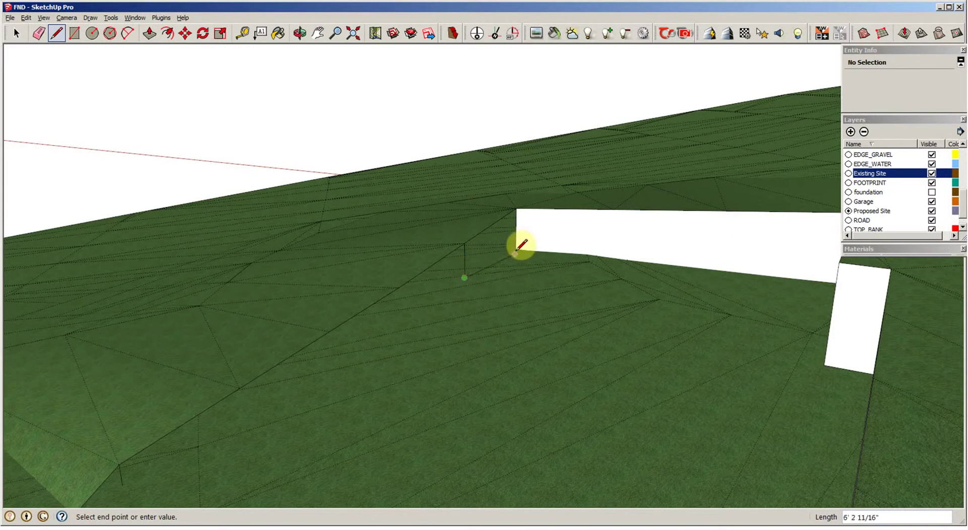
left_click(516, 249)
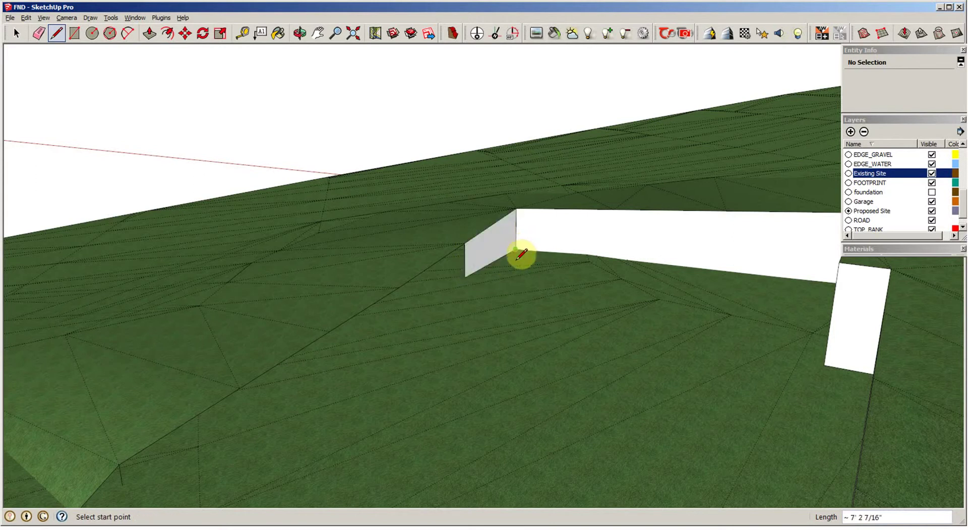
Add vertical faces down to the next two terrain vertices along the open side, about 7' 2" and 5' 11" long
left_click(399, 287)
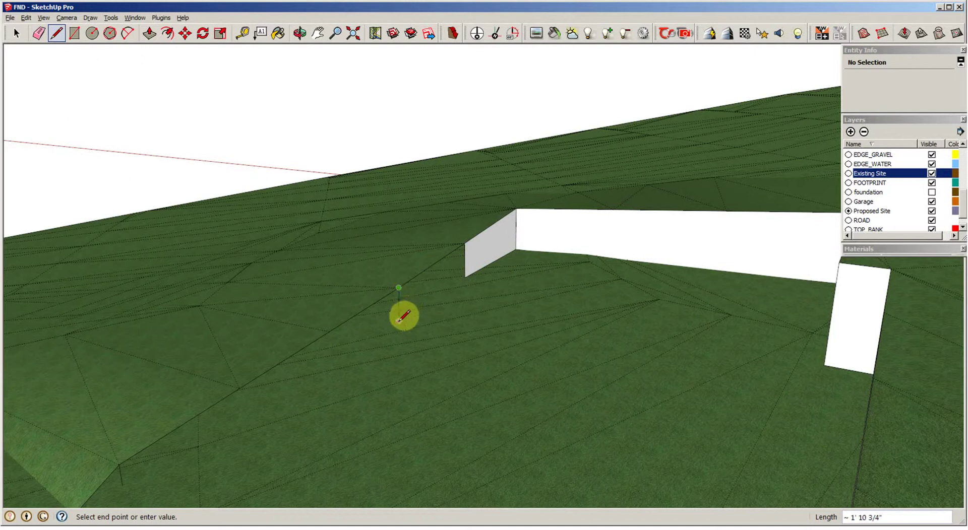
scroll(399, 317, "up", 2)
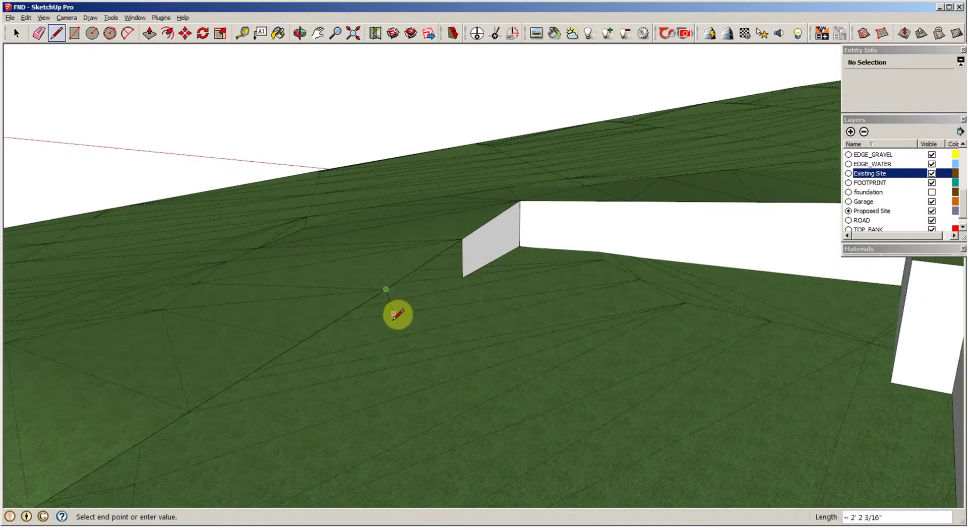
left_click(387, 324)
left_click(461, 280)
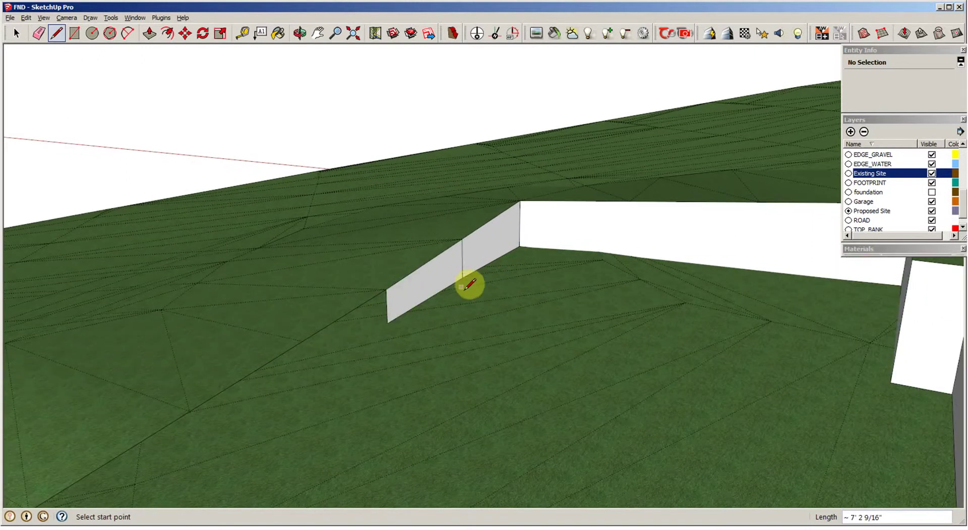
scroll(465, 293, "down", 1)
scroll(411, 328, "down", 1)
left_click(427, 321)
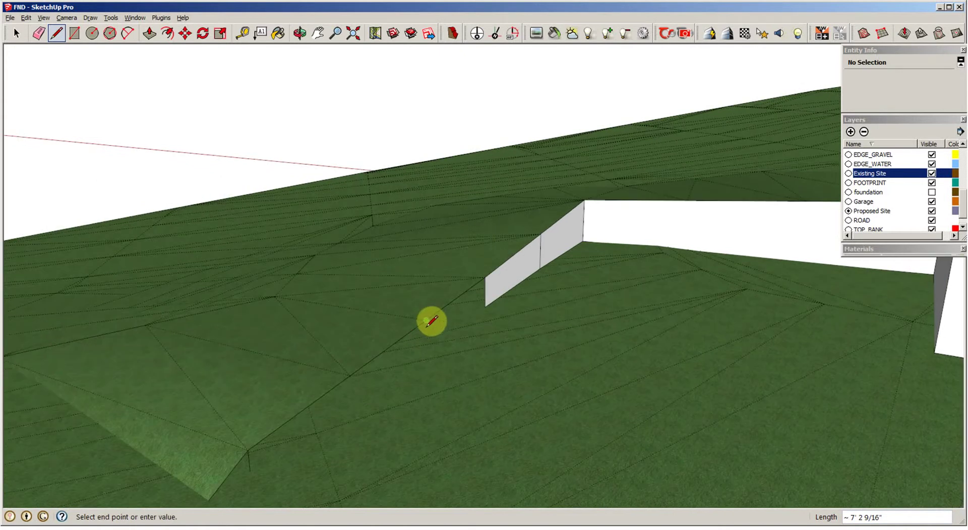
left_click(485, 305)
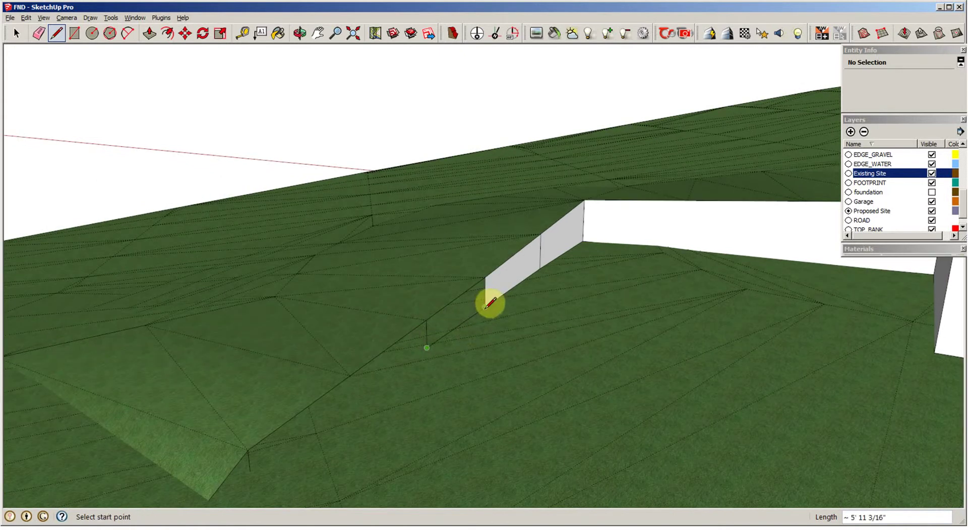
Continue the side wall with two more vertical faces, ending at the short vertical line near the bend
left_click(350, 375)
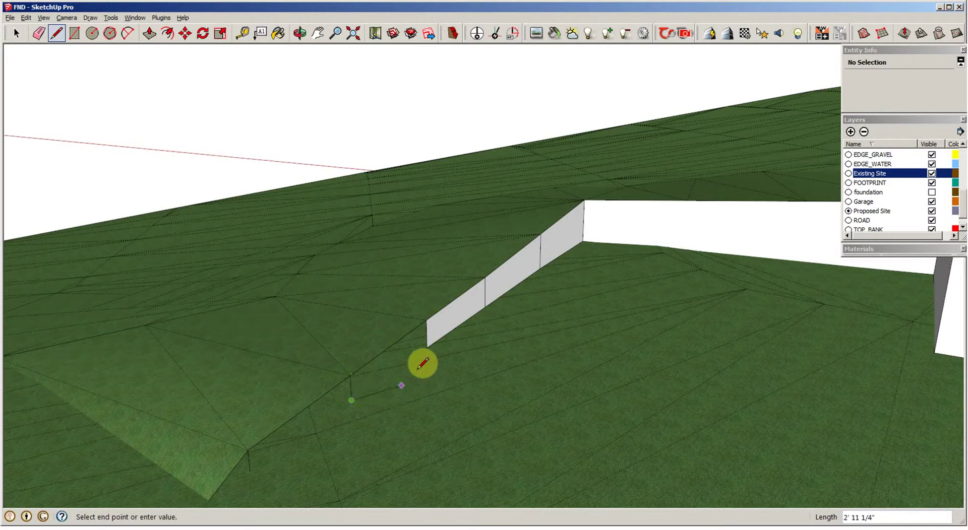
left_click(428, 344)
mouse_move(428, 344)
middle_mouse_down()
mouse_move(408, 388)
mouse_move(391, 395)
mouse_move(352, 369)
middle_mouse_up()
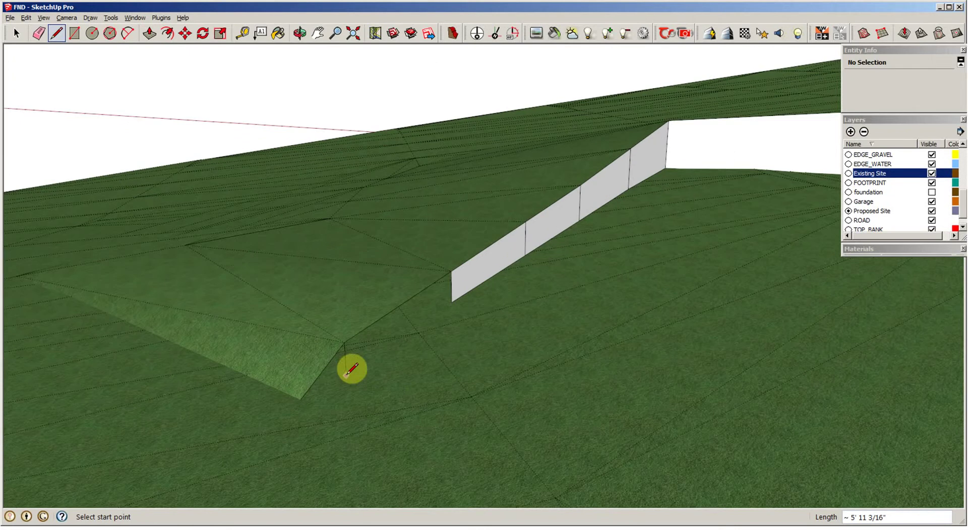
left_click(348, 369)
left_click(451, 302)
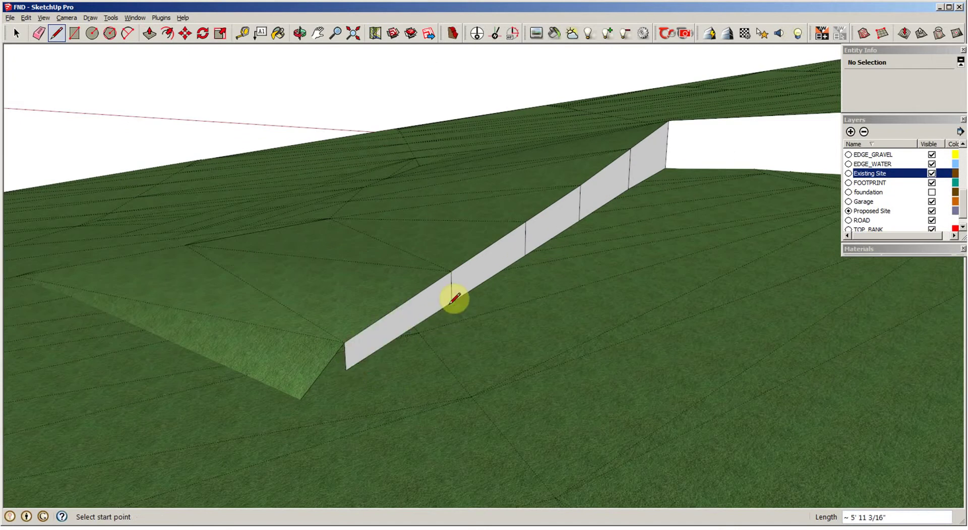
Close the side wall's near end with a triangular face, using a lower edge about 1' 11" long from the terrain corner
middle_click_drag(349, 446, 354, 445)
left_click(331, 392)
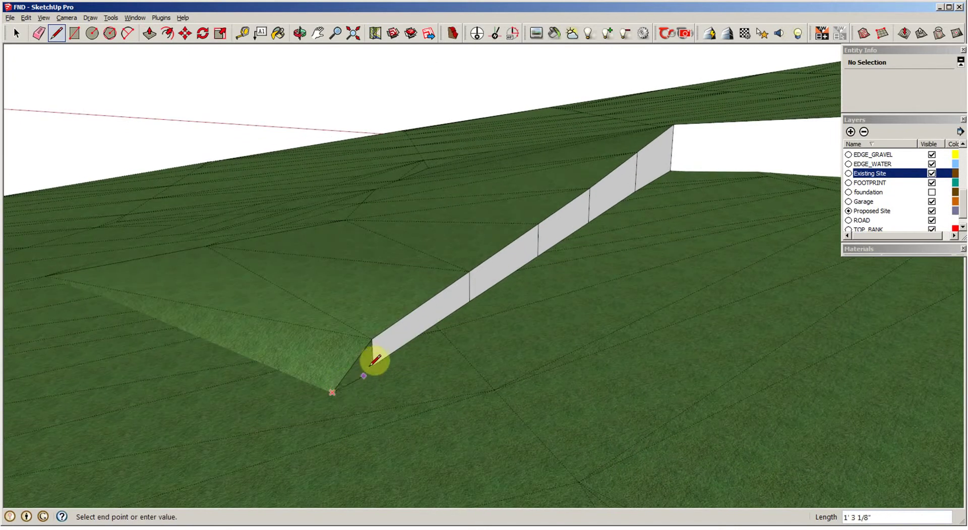
left_click(375, 357)
Hide the Existing Site layer and bring the cutout's open rear floor area into view
middle_click_drag(411, 396, 817, 229)
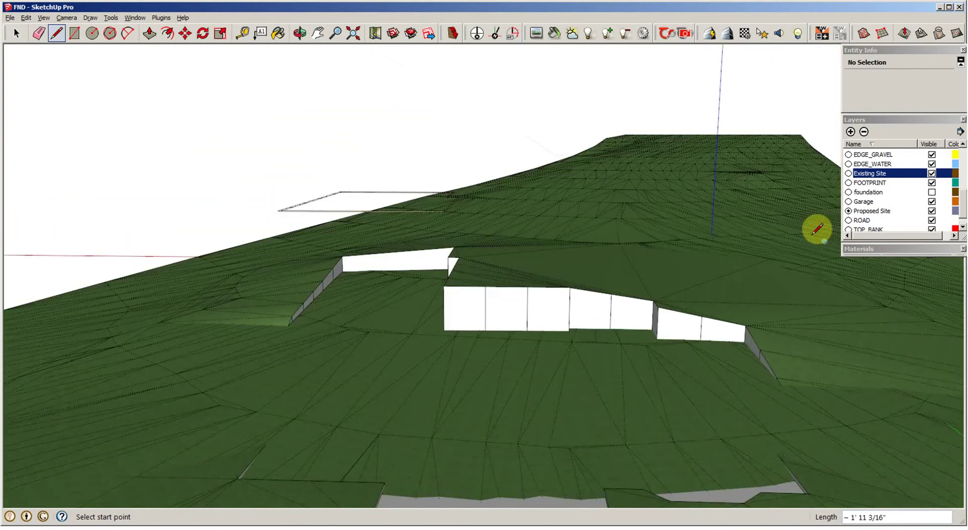
left_click(932, 173)
middle_click_drag(716, 283, 501, 346)
scroll(388, 328, "up", 5)
scroll(386, 331, "up", 5)
scroll(528, 356, "down", 1)
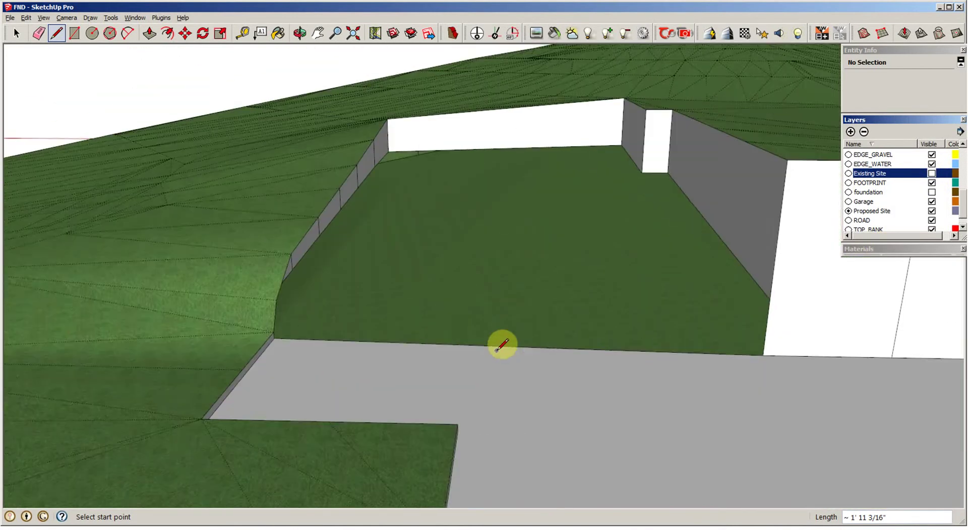
middle_click_drag(505, 205, 492, 252)
Try to draw a line across the rear opening from the side wall's first lower joint to the jog's lower corner
left_click(348, 190)
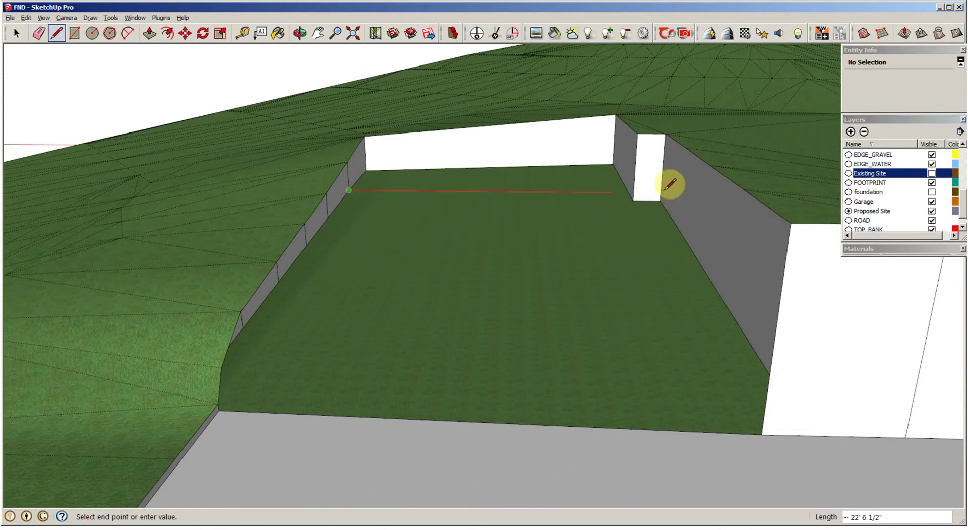
left_click(630, 199)
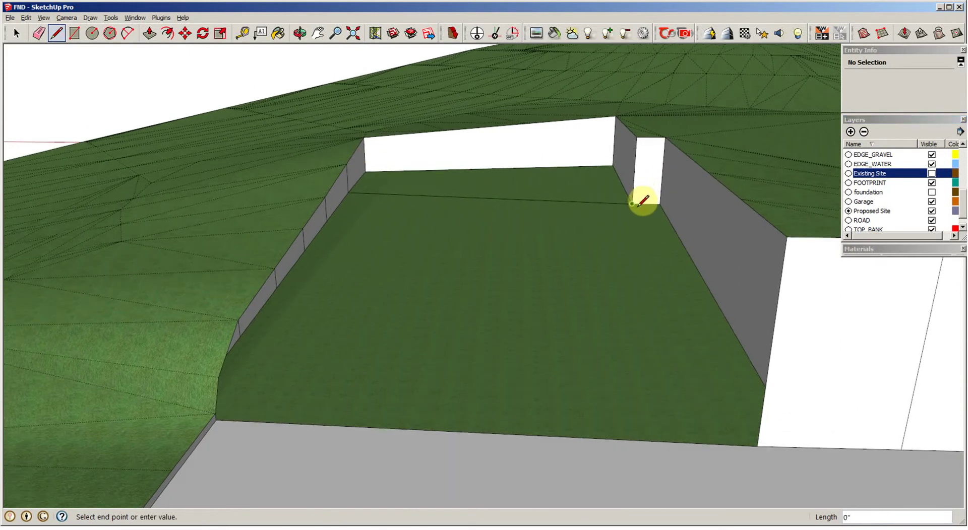
mouse_move(642, 201)
middle_mouse_down()
mouse_move(604, 265)
mouse_move(613, 168)
mouse_move(613, 208)
middle_mouse_up()
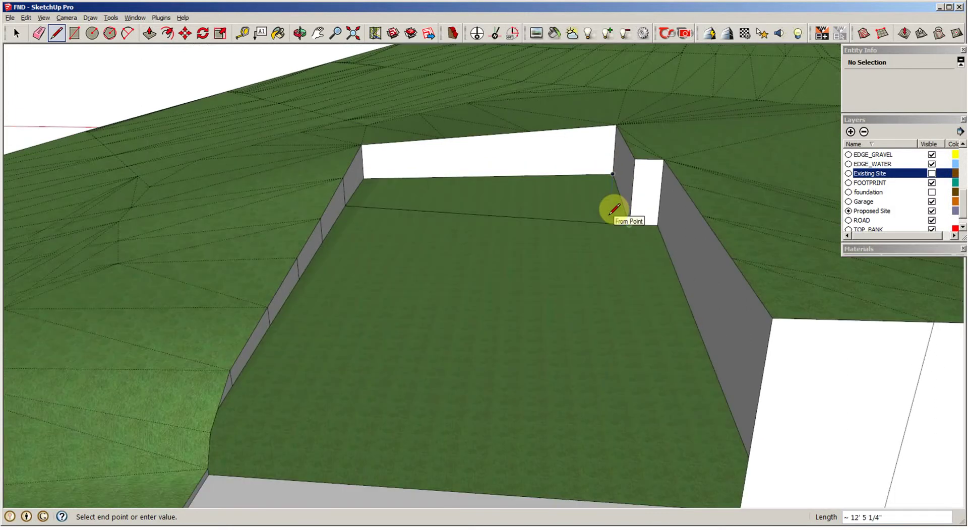
key("space")
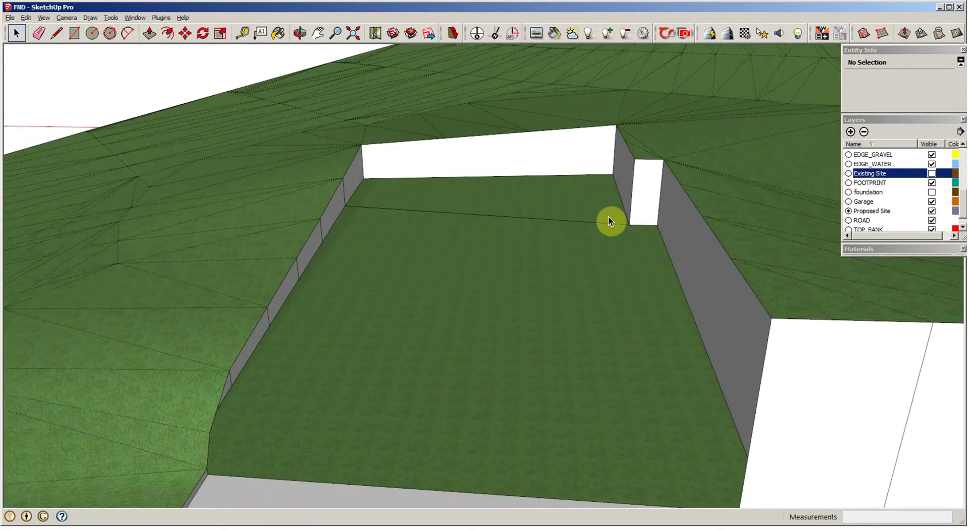
middle_click_drag(609, 217, 580, 222)
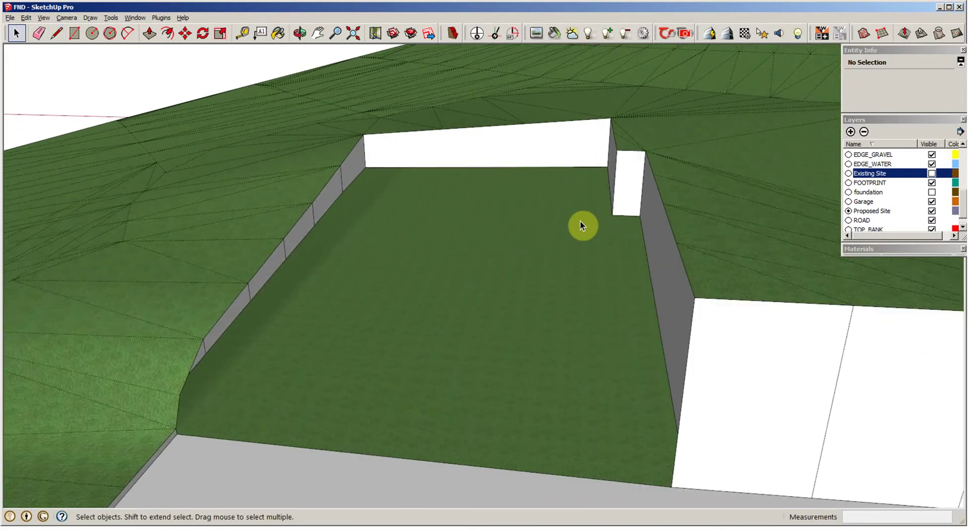
middle_click_drag(580, 222, 192, 256)
scroll(176, 306, "up", 6)
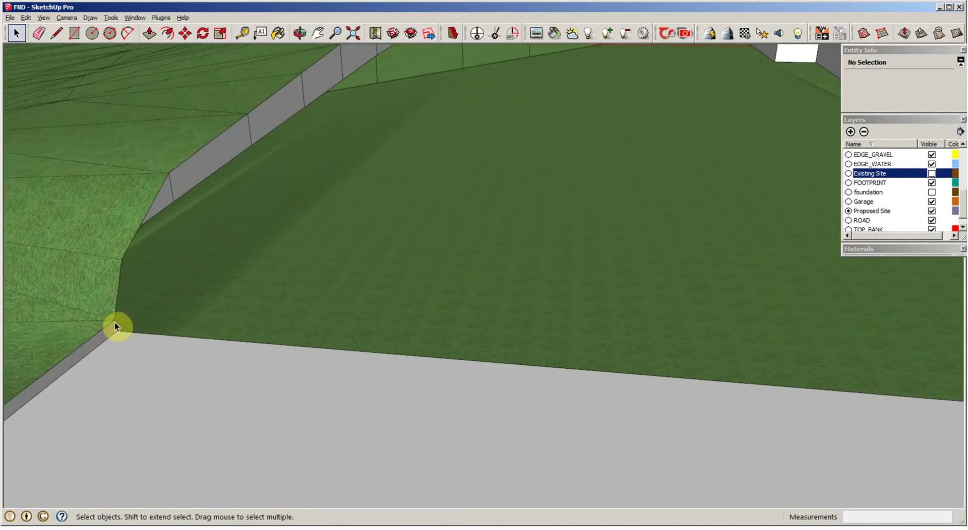
left_click(117, 331)
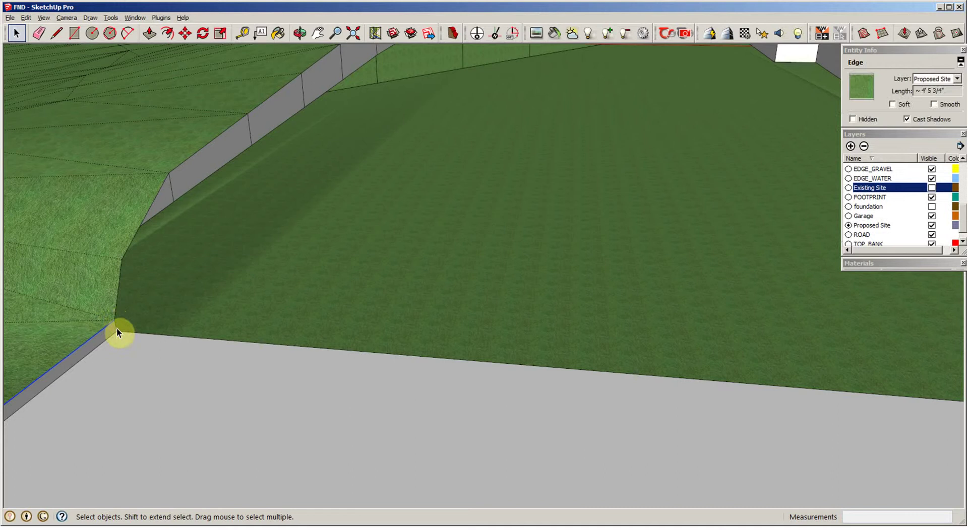
left_click(119, 313)
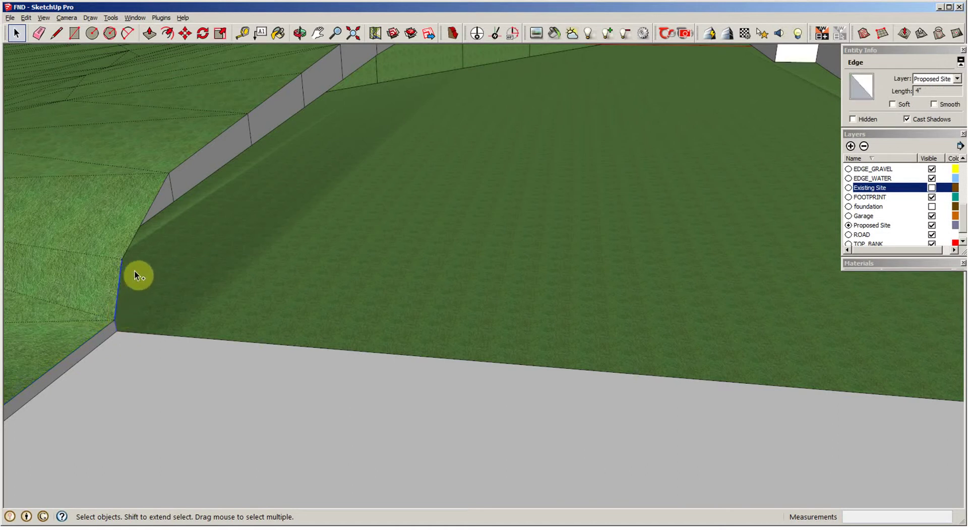
left_click(131, 250, "ctrl")
left_click(169, 176, "ctrl")
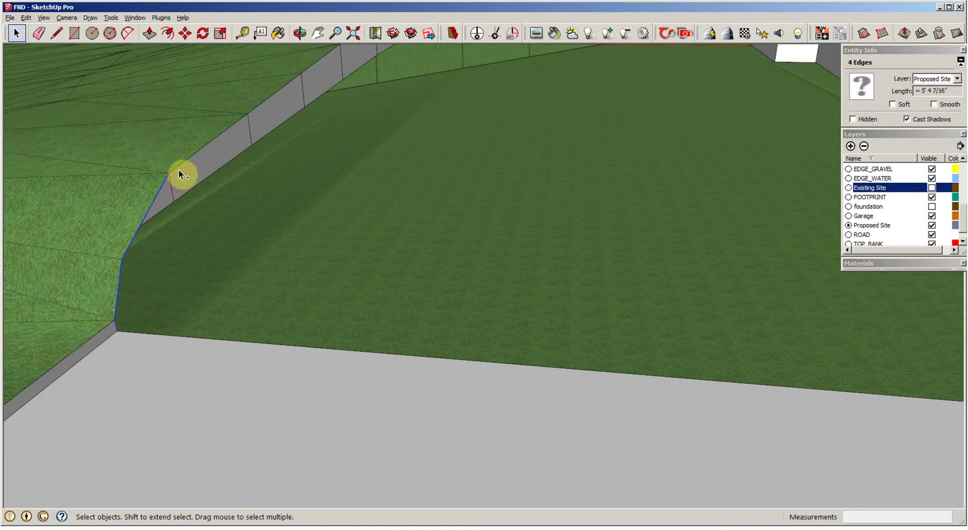
left_click(179, 168, "ctrl")
middle_click_drag(220, 180, 74, 241)
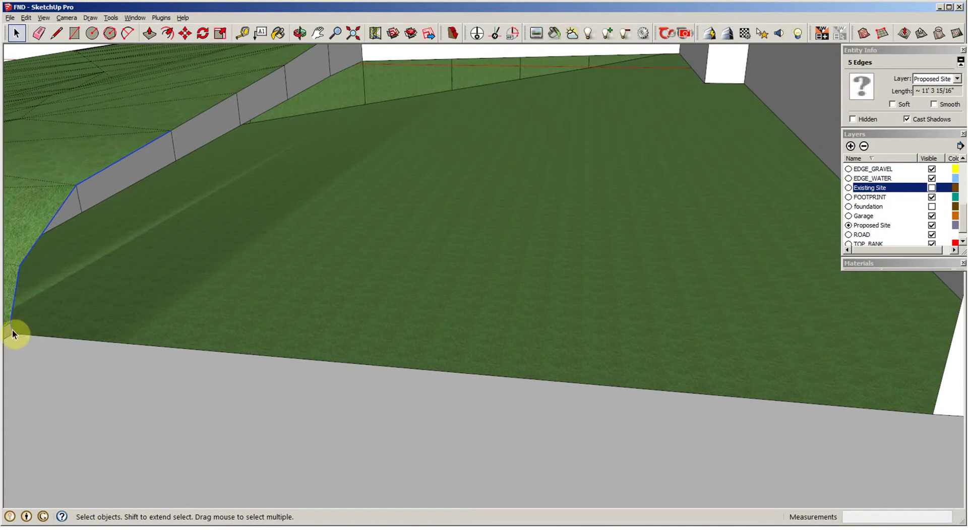
left_click(8, 316)
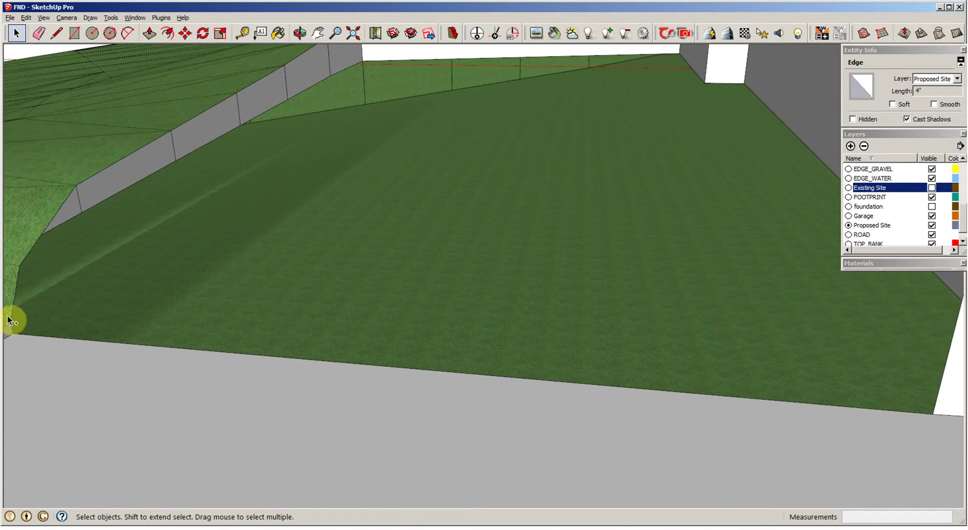
left_click(31, 278, "shift")
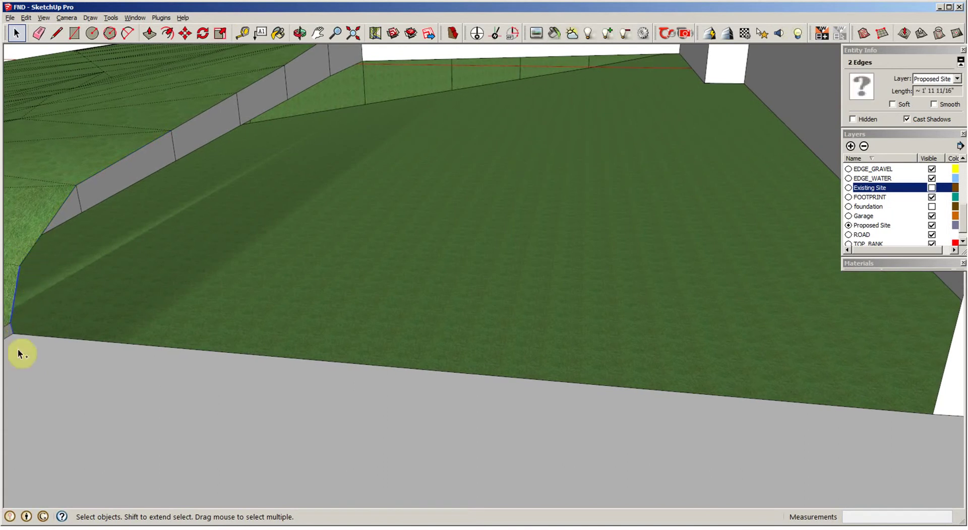
left_click(32, 250, "shift")
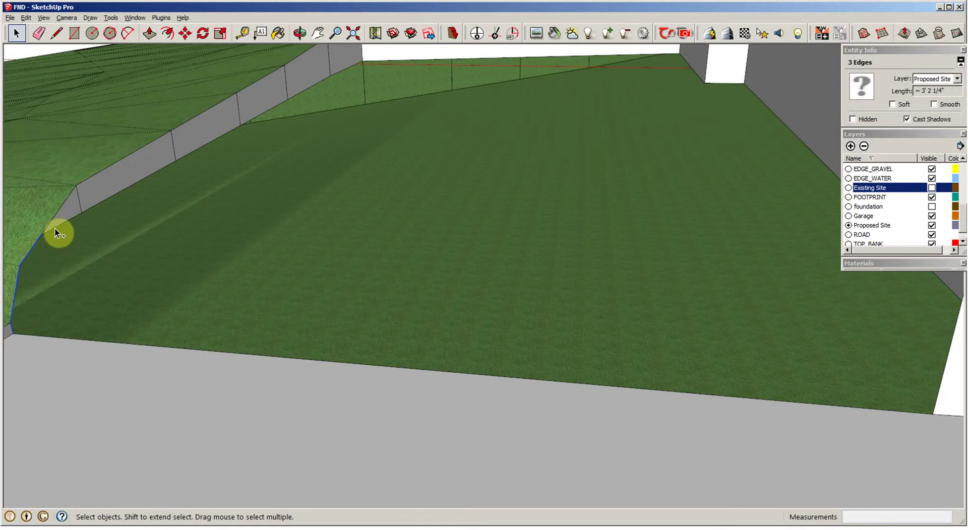
left_click(86, 204, "shift")
left_click(184, 160, "shift")
Select the side wall's lower edges along its full length, together with the short terrain edges down to the floor slab's corner
left_click(177, 160)
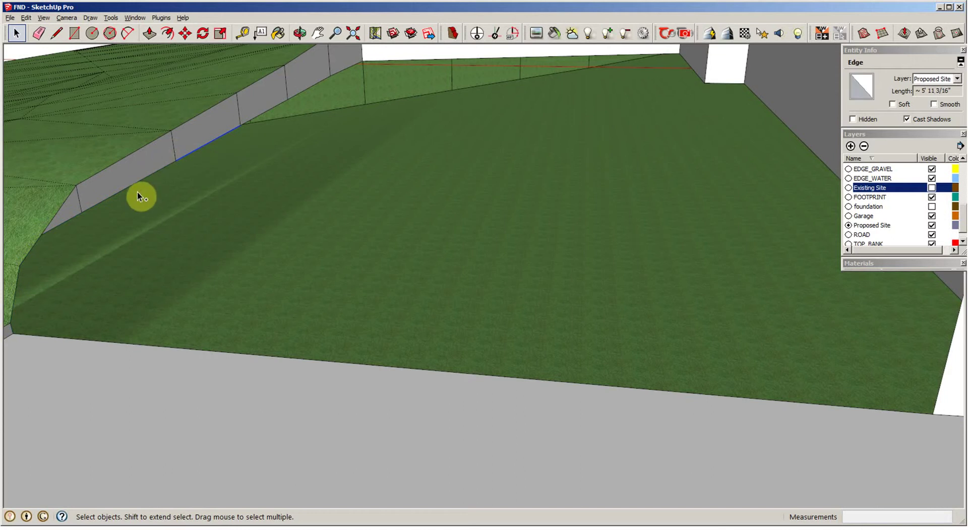
left_click(57, 233, "shift")
left_click(30, 257, "shift")
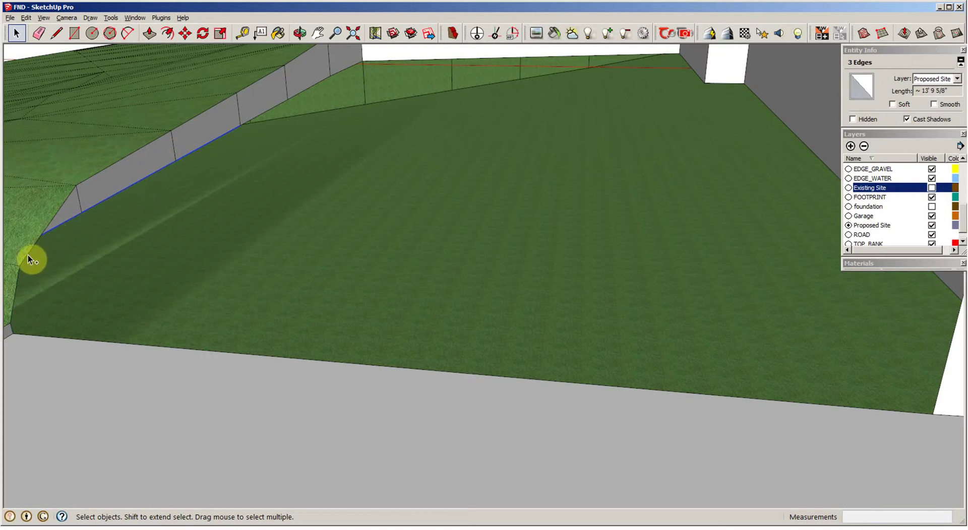
left_click(17, 275, "shift")
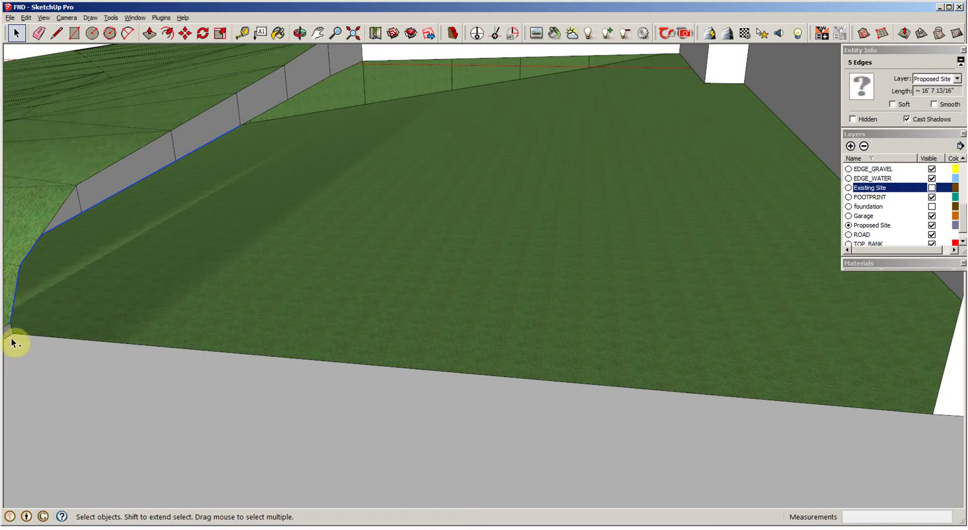
left_click(238, 132, "shift")
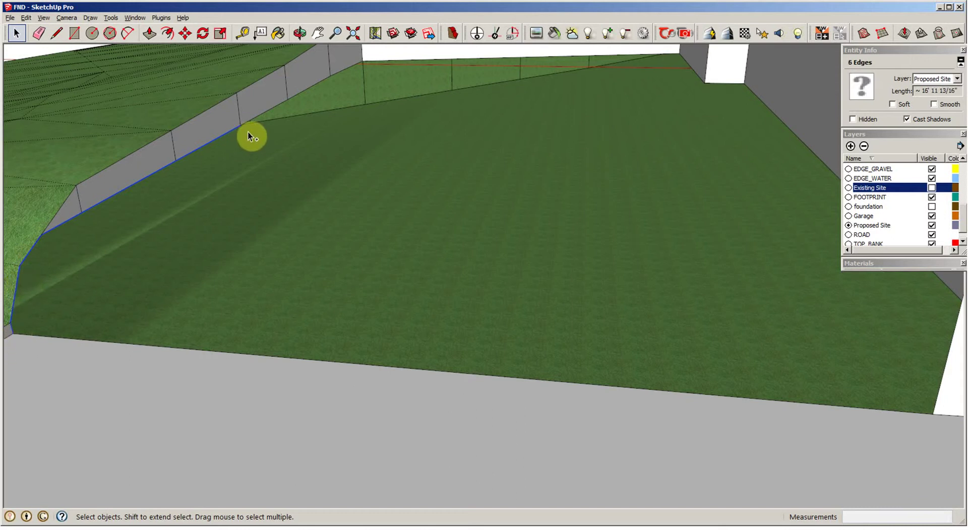
left_click(311, 91, "shift")
left_click(337, 73, "shift")
left_click(341, 74, "shift")
Add the lower edges of the rear wall, the jog and the long opposite wall to the edge selection
middle_click_drag(365, 114, 344, 132)
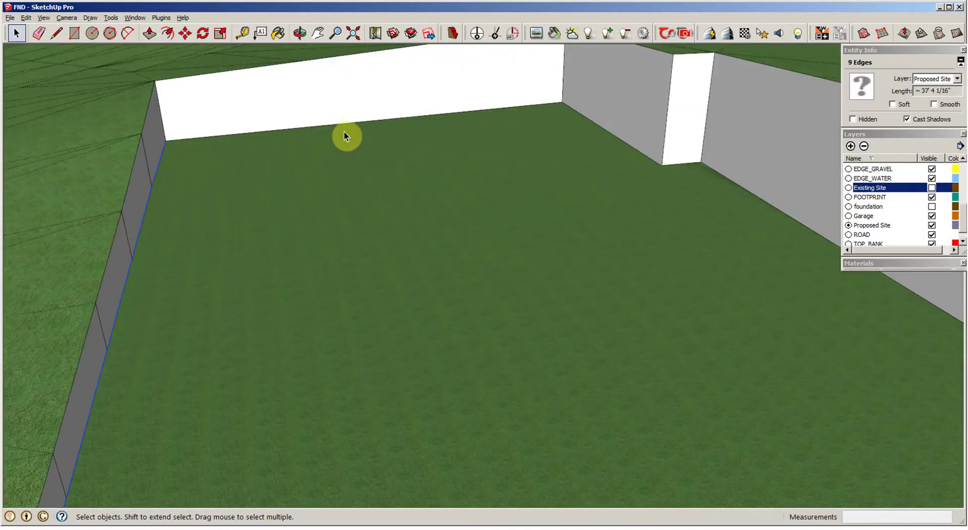
scroll(338, 130, "up", 1)
left_click(595, 130, "shift")
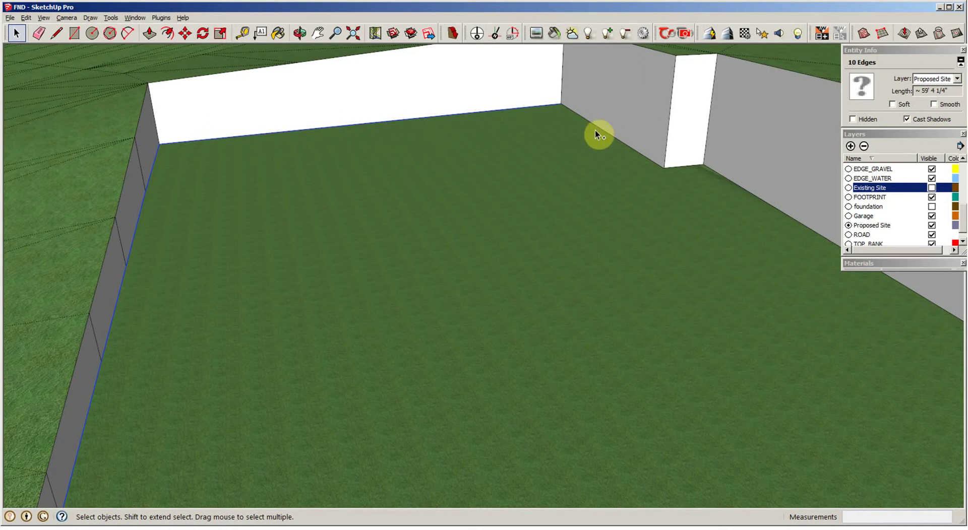
left_click(690, 164, "shift")
left_click(691, 157, "shift")
left_click(707, 168, "shift")
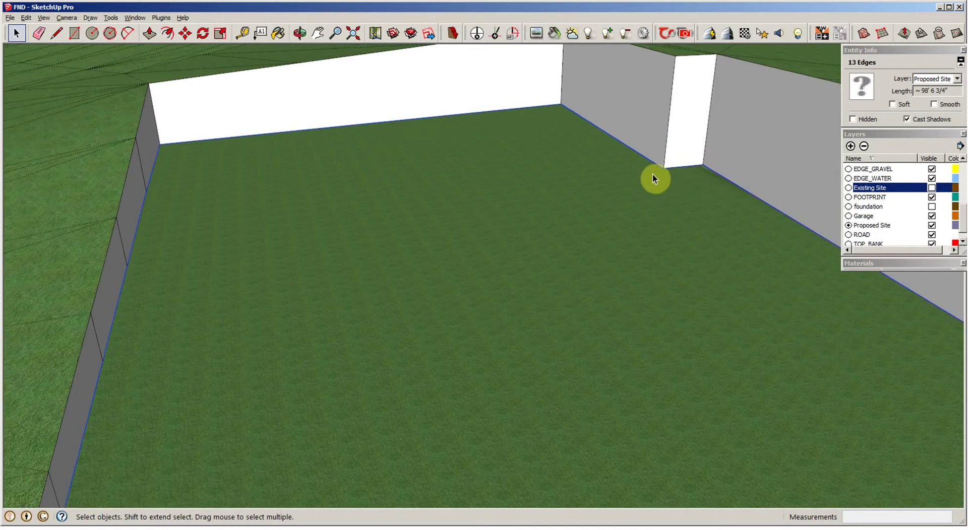
Add the short vertical edge at the opposite wall's near end and the slab's edge across the opening to the selection
middle_click_drag(653, 174, 437, 156)
scroll(438, 156, "down", 4)
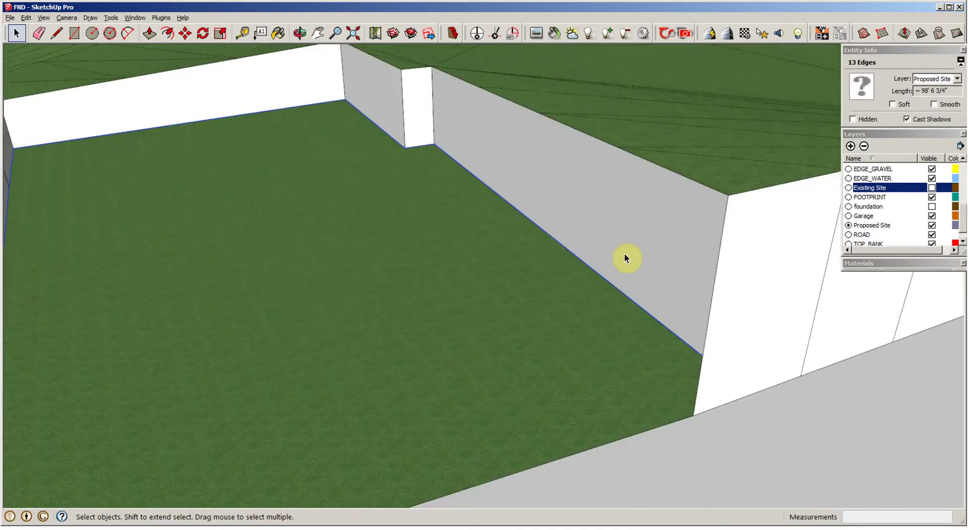
scroll(607, 265, "up", 5)
scroll(596, 271, "up", 1)
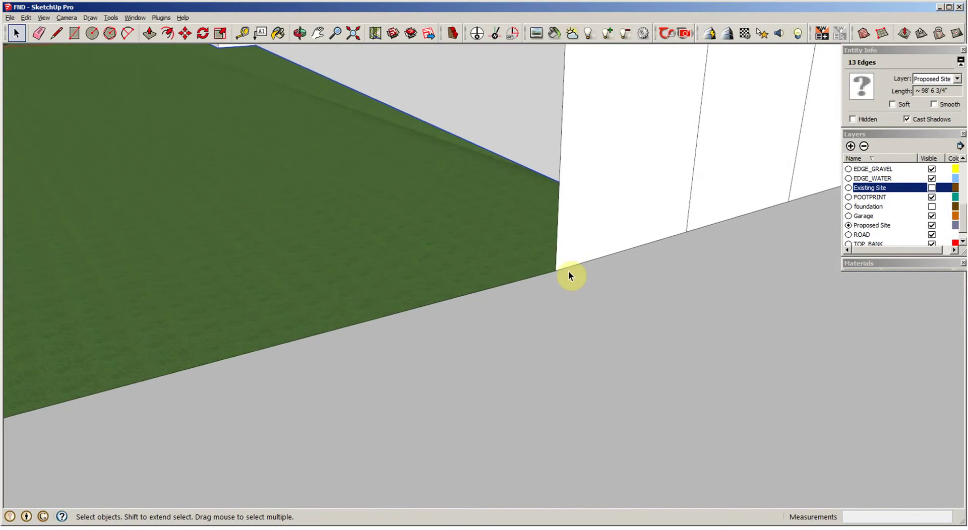
scroll(562, 271, "up", 3)
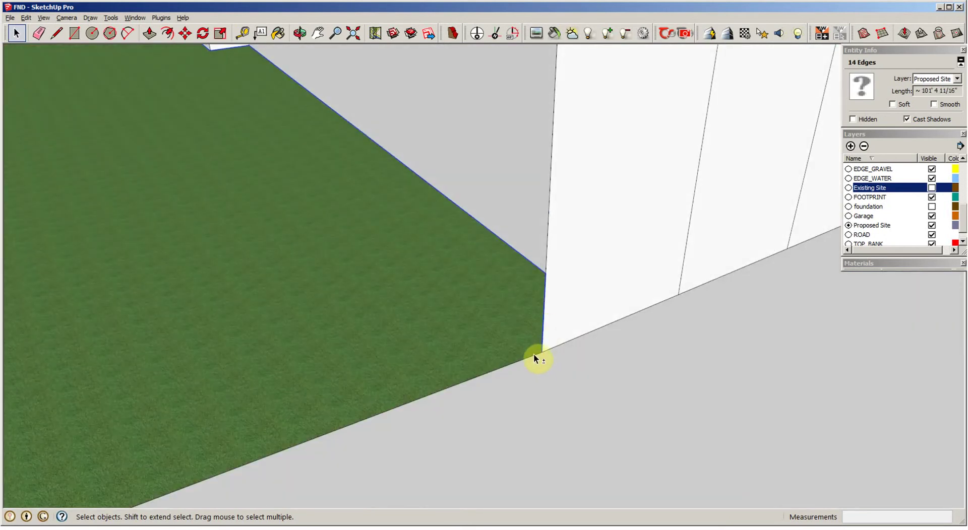
left_click(522, 372, "shift")
scroll(521, 373, "up", 4)
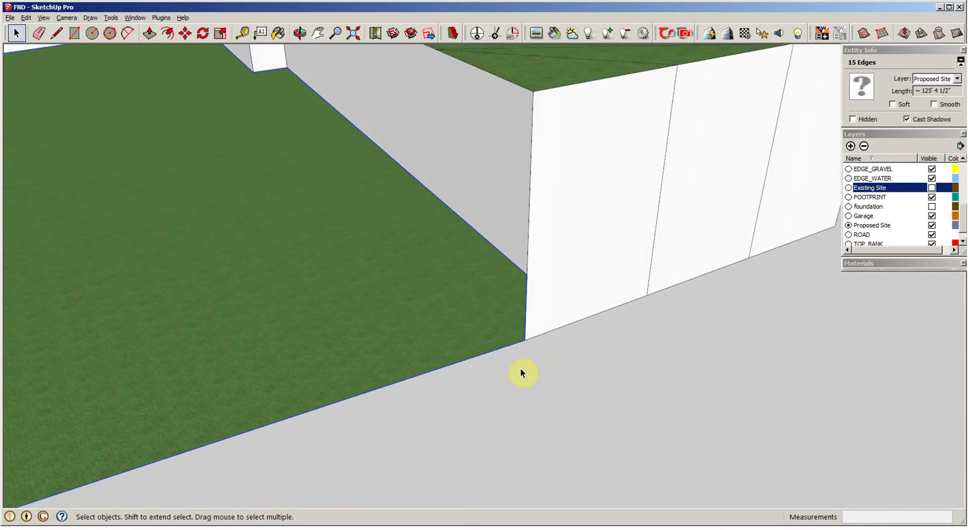
Generate a terrain surface from the selected boundary edges with From Contours and explode the resulting group
scroll(520, 373, "down", 3)
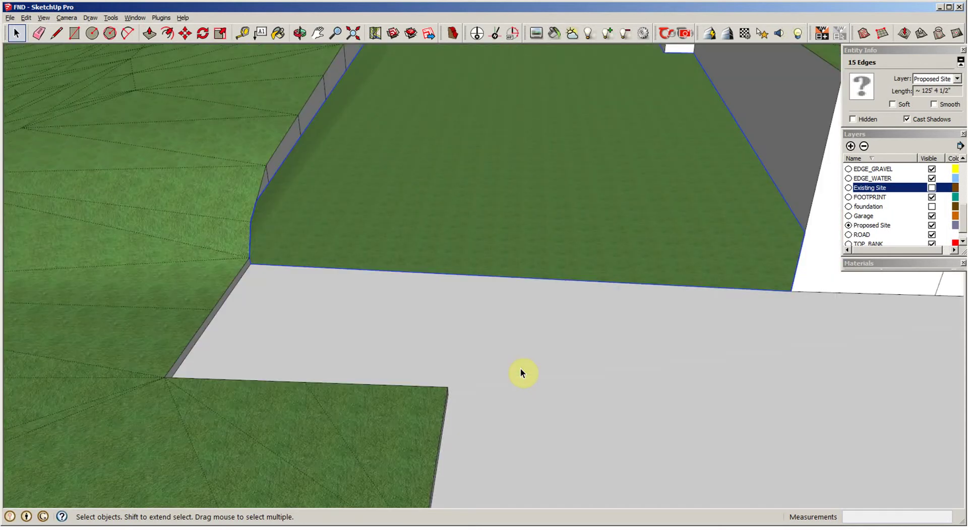
scroll(520, 374, "down", 5)
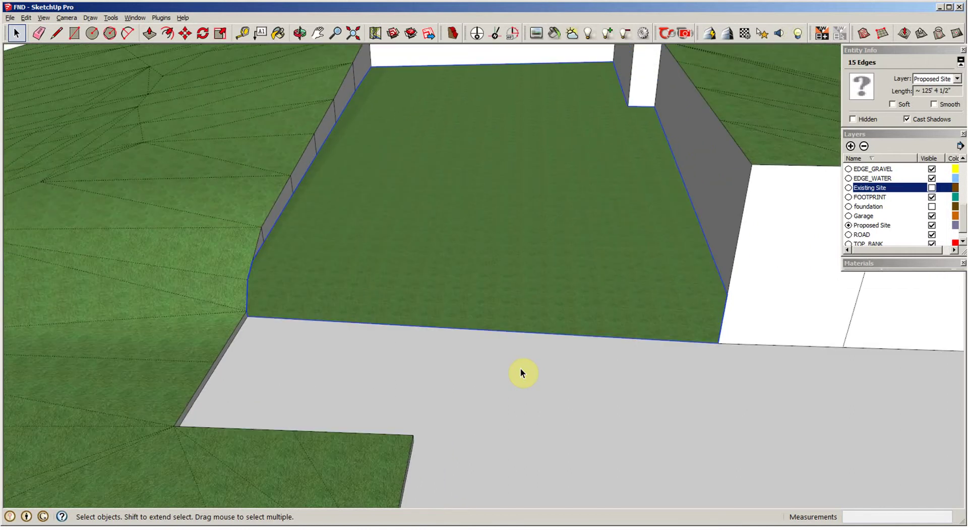
middle_click_drag(524, 371, 590, 307)
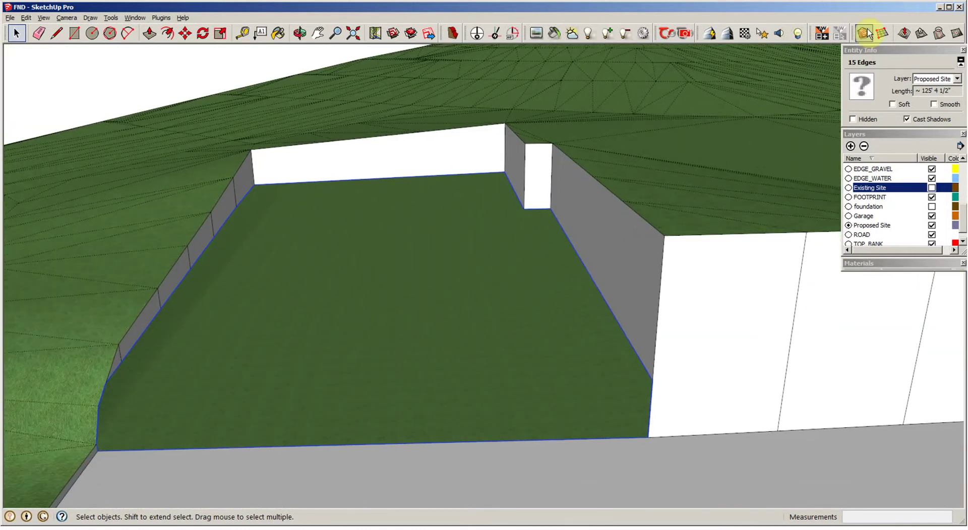
left_click(863, 34)
middle_click_drag(724, 166, 334, 286)
left_click(334, 286)
right_click(334, 286)
left_click(346, 339)
scroll(344, 335, "down", 4)
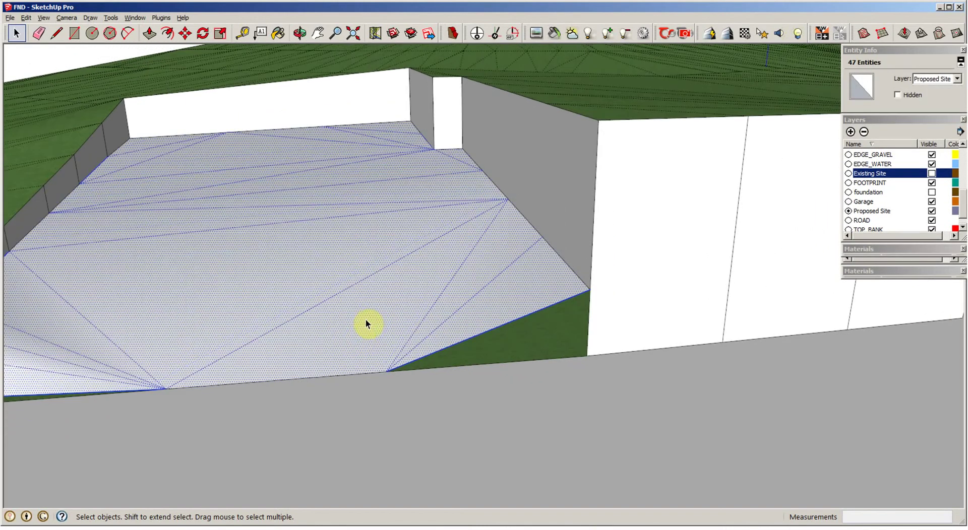
Close the triangular gap beside the long wall by drawing a vertical line from its lower near corner to the slab corner
scroll(403, 319, "up", 3)
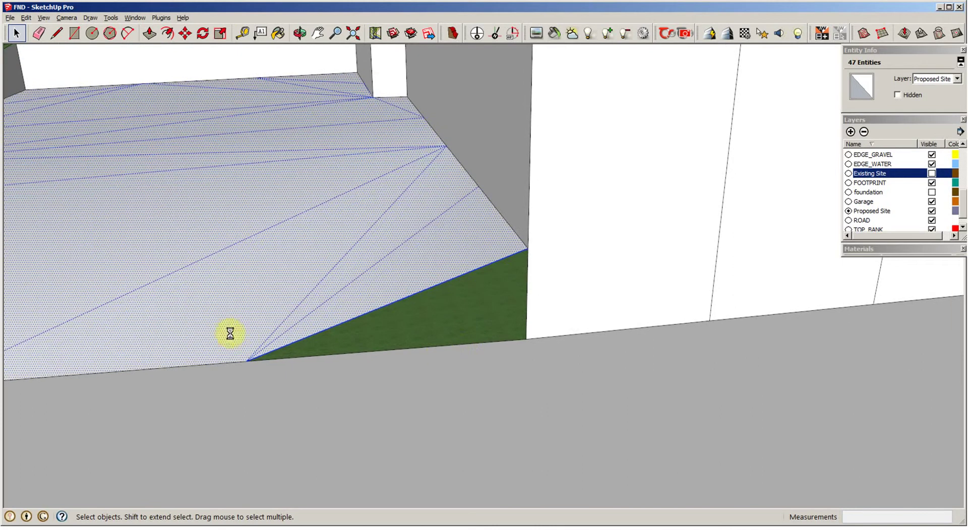
middle_click_drag(503, 313, 574, 345)
scroll(573, 341, "up", 1)
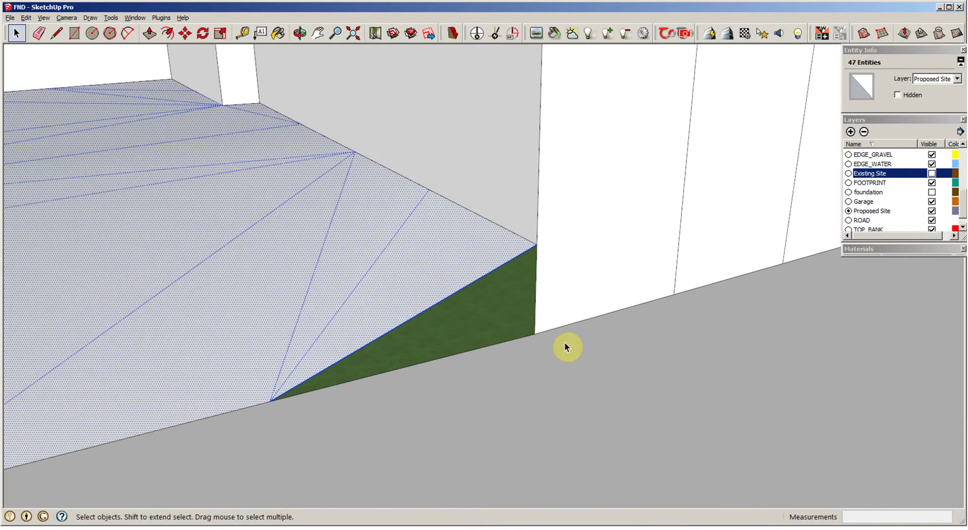
key("l")
left_click(537, 246)
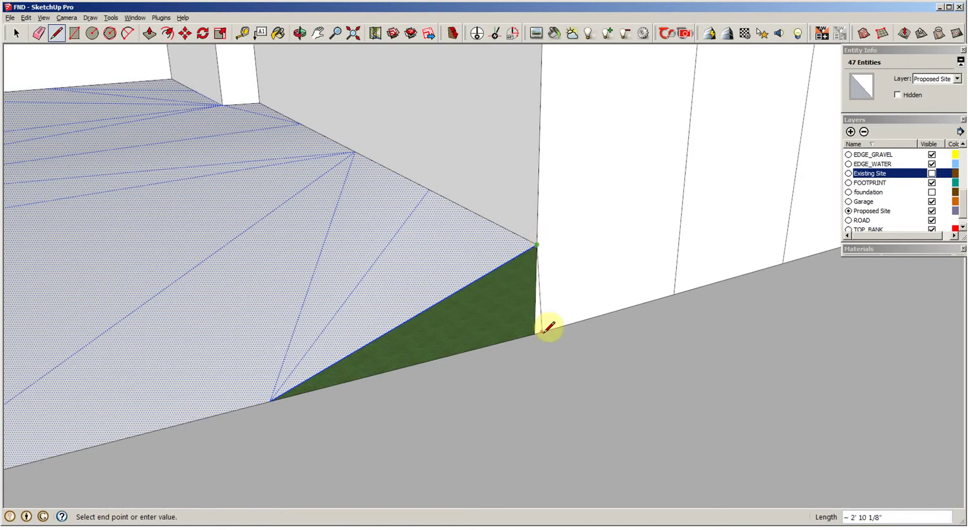
left_click(535, 333)
Close the narrow gap at the opening's opposite end by retracing the 4" vertical edge at the slab corner
mouse_move(363, 441)
middle_mouse_down()
mouse_move(365, 467)
mouse_move(119, 422)
mouse_move(79, 306)
mouse_move(43, 301)
middle_mouse_up()
left_click(40, 303)
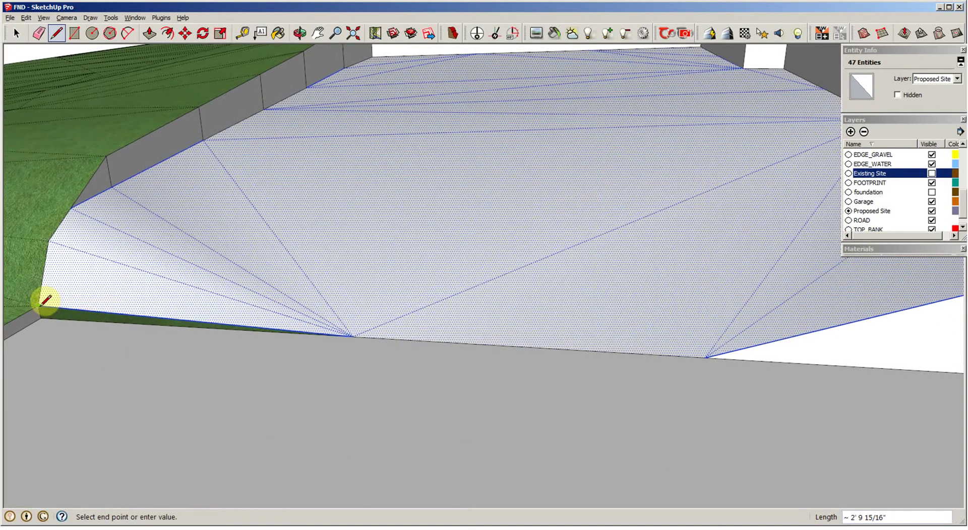
left_click(48, 310)
Clear the selection and examine the closed rear floor and the surrounding cutout walls from several angles
scroll(47, 309, "down", 10)
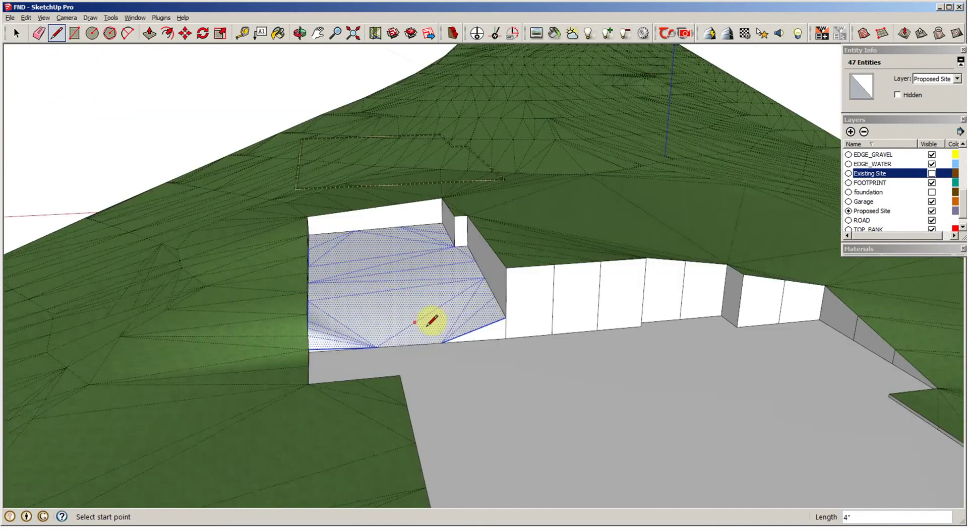
scroll(426, 327, "down", 3)
mouse_move(426, 326)
middle_mouse_down()
mouse_move(439, 328)
mouse_move(375, 255)
middle_mouse_up()
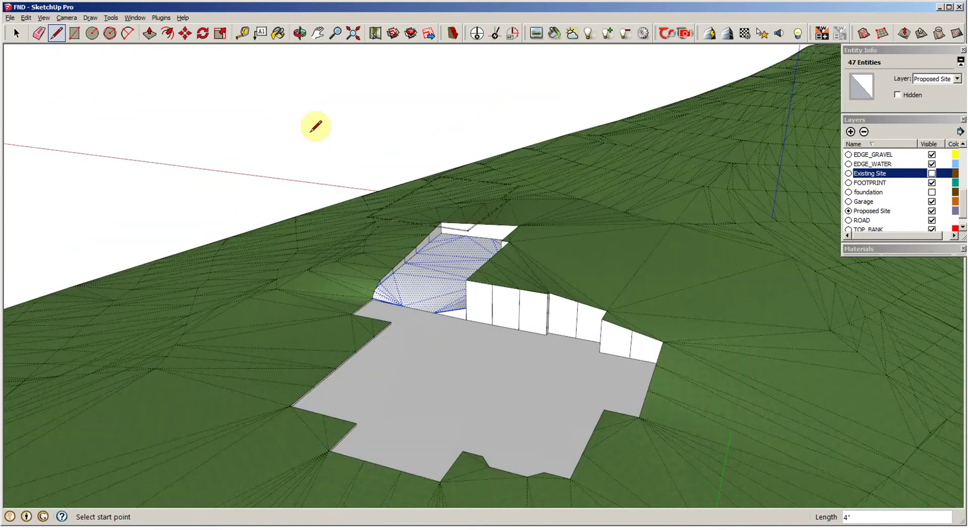
key("space")
left_click(421, 165)
scroll(519, 277, "down", 3)
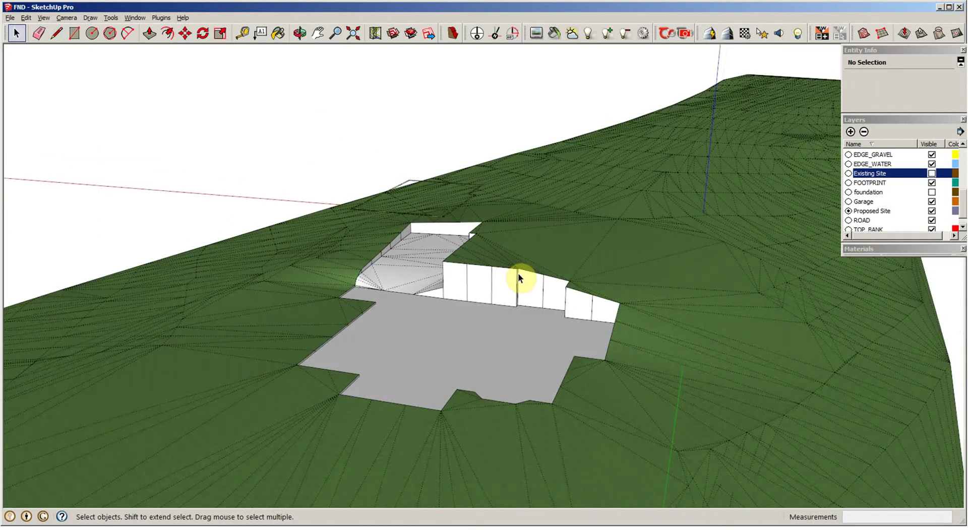
middle_click_drag(518, 277, 519, 350)
scroll(500, 281, "up", 5)
middle_click_drag(501, 276, 410, 301)
scroll(451, 301, "up", 4)
scroll(451, 301, "up", 2)
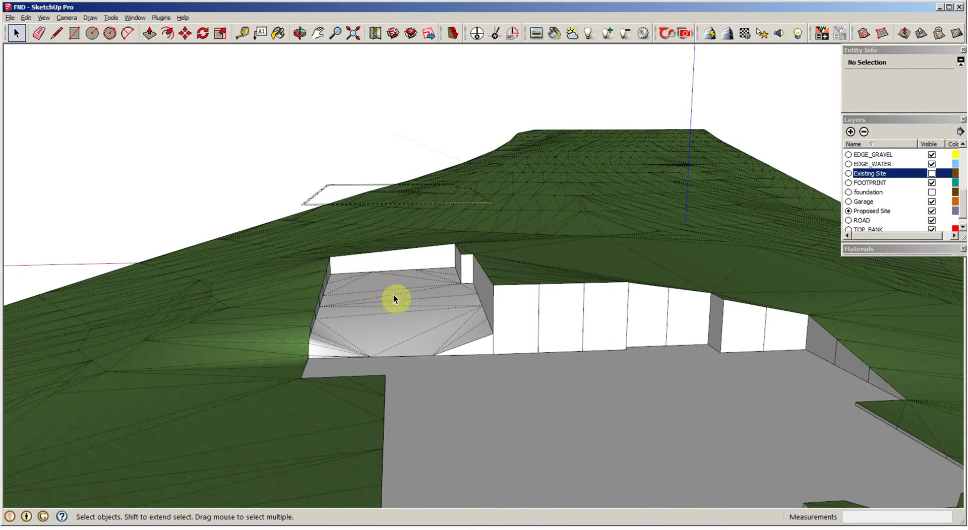
middle_click_drag(393, 295, 341, 303)
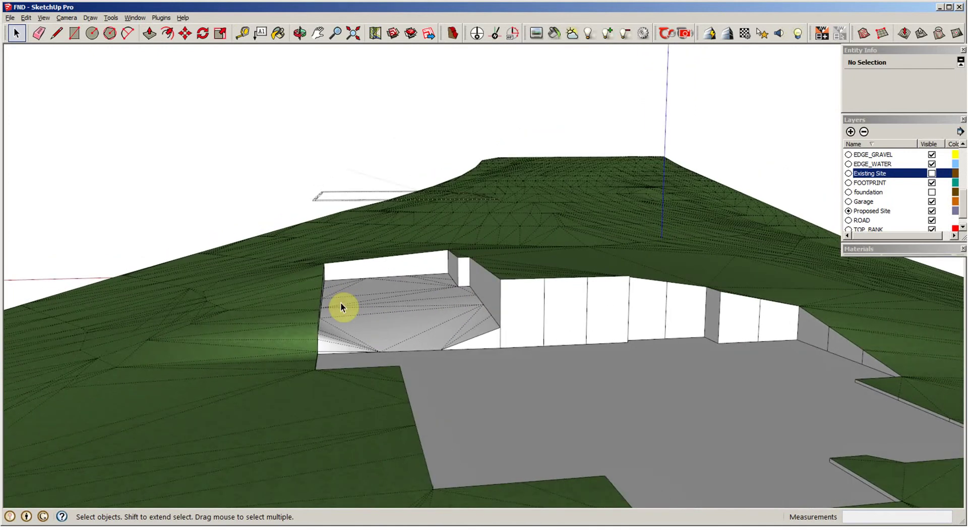
Select all the connected proposed terrain and cutout geometry and make it a group
scroll(454, 316, "down", 4)
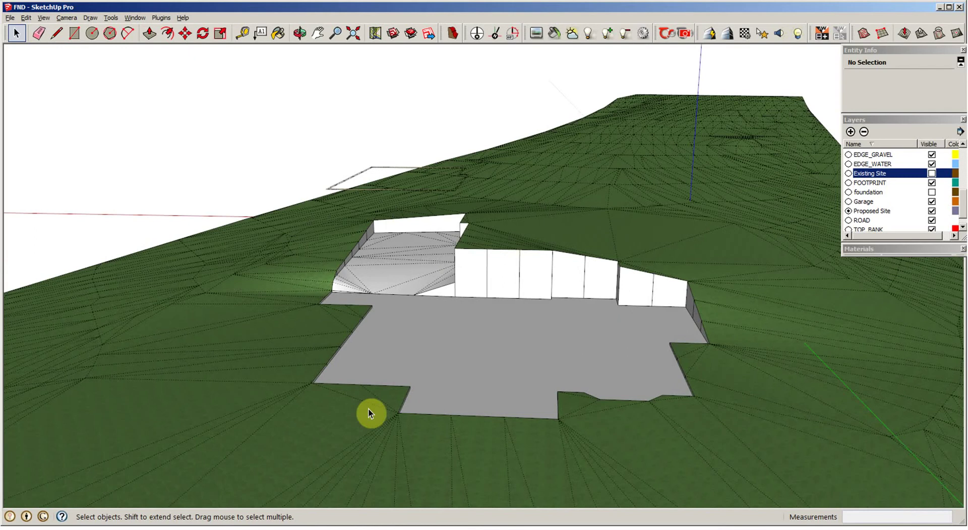
scroll(368, 409, "down", 3)
left_click(598, 374)
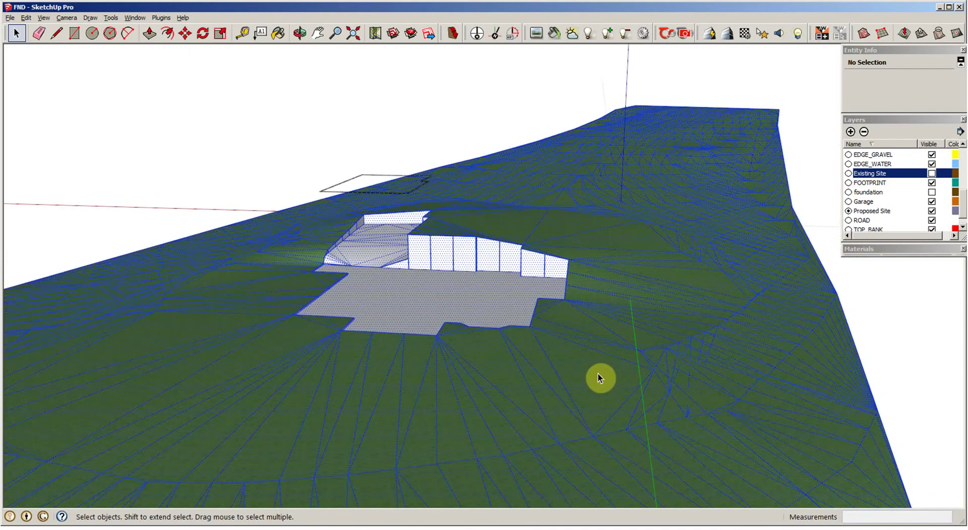
right_click(598, 374)
left_click(627, 441)
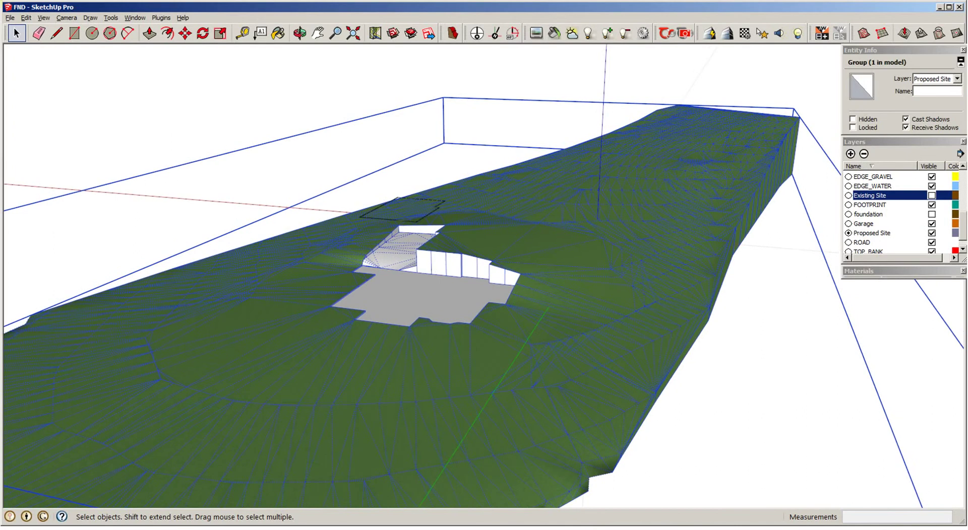
Turn off the display of hidden geometry and reselect the grouped proposed terrain
left_click(44, 18)
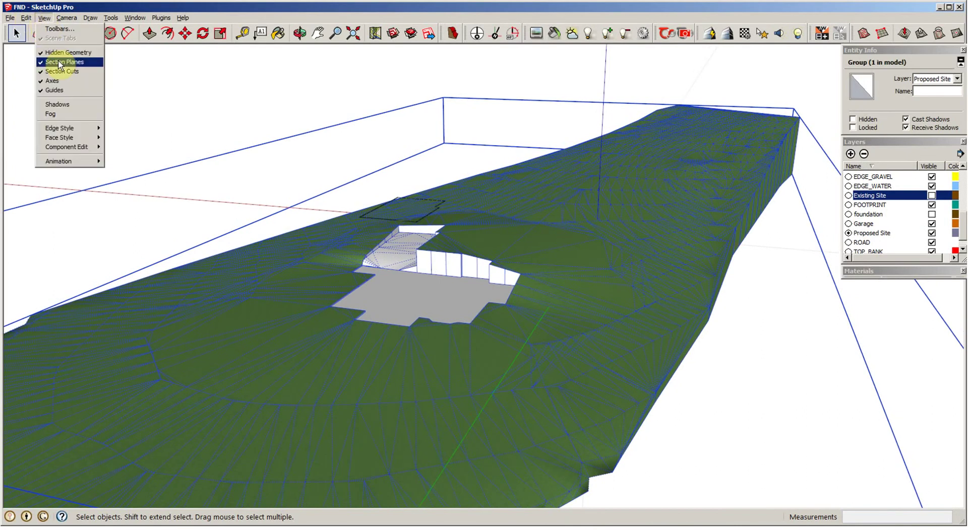
left_click(56, 52)
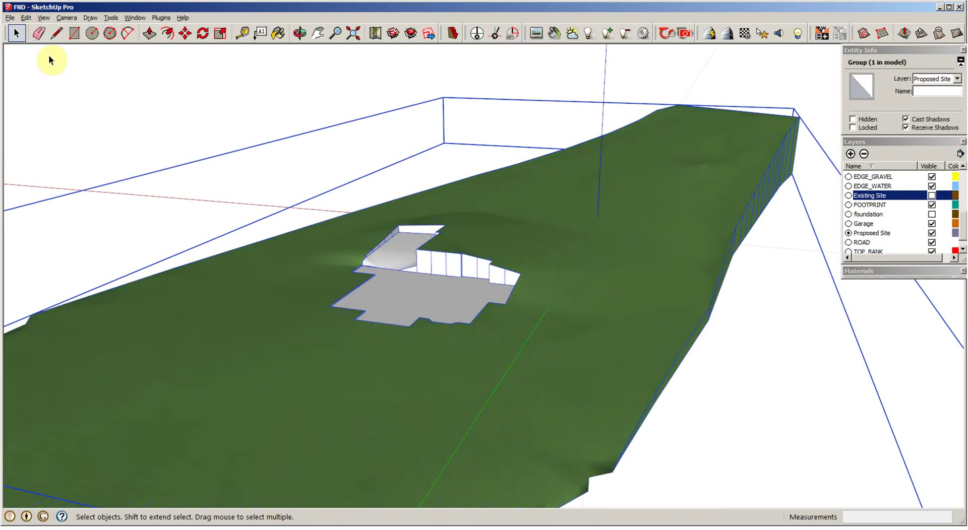
left_click(210, 131)
scroll(322, 202, "down", 3)
middle_click_drag(321, 202, 633, 280)
left_click(458, 291)
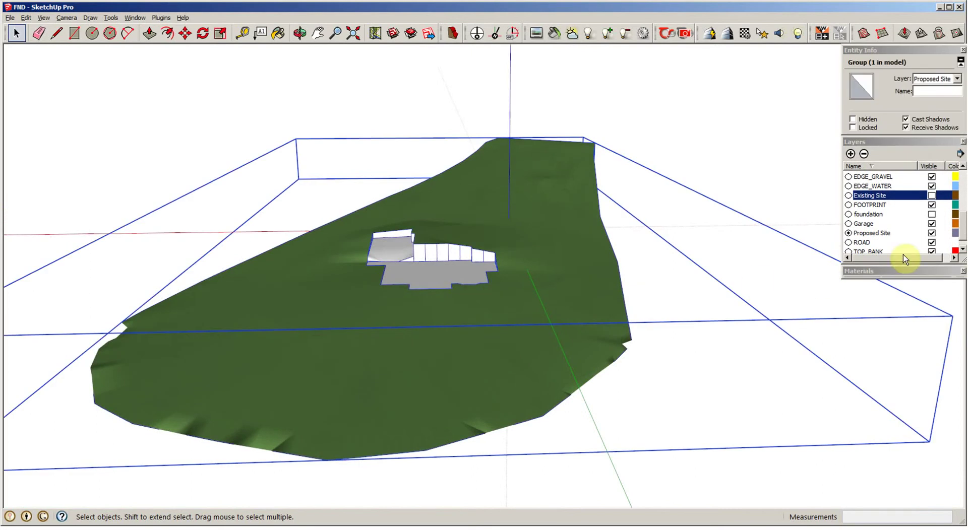
scroll(937, 94, "up", 3)
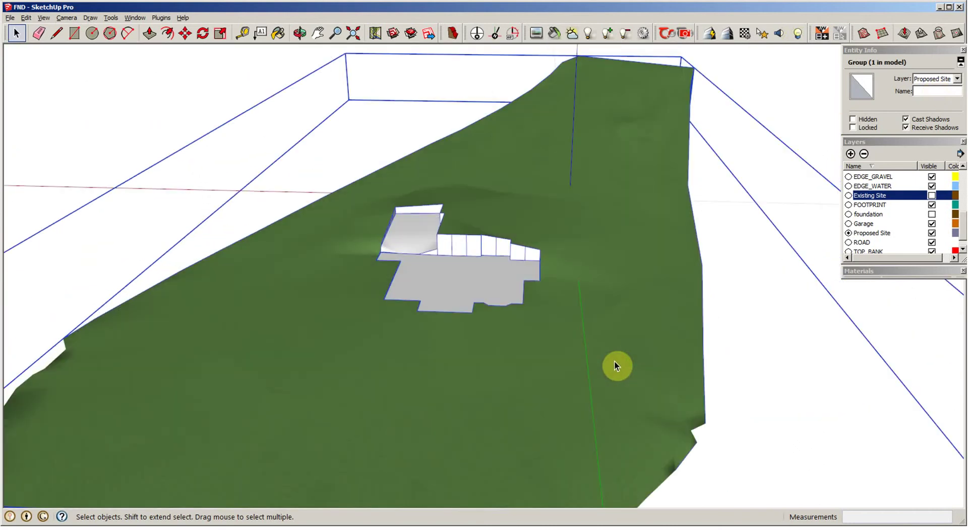
middle_click_drag(615, 363, 301, 476)
scroll(362, 262, "up", 1)
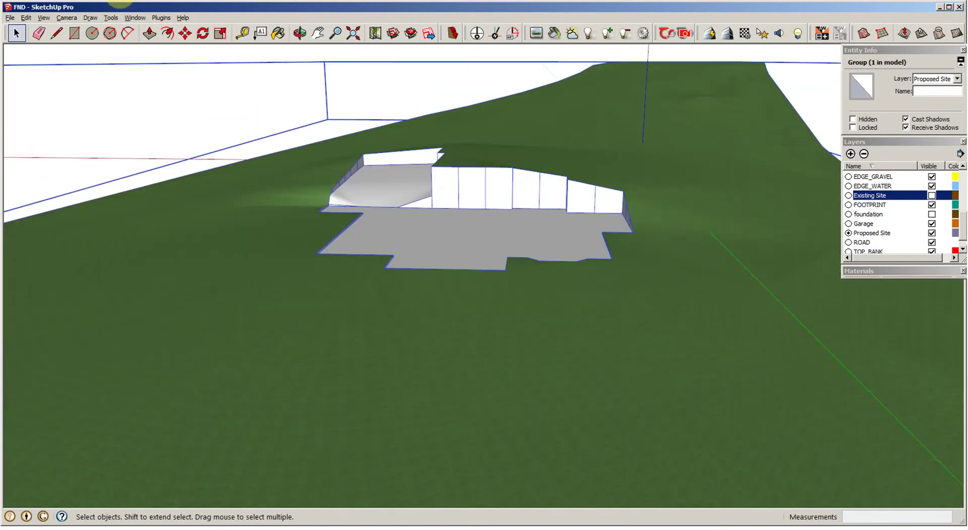
left_click(129, 20)
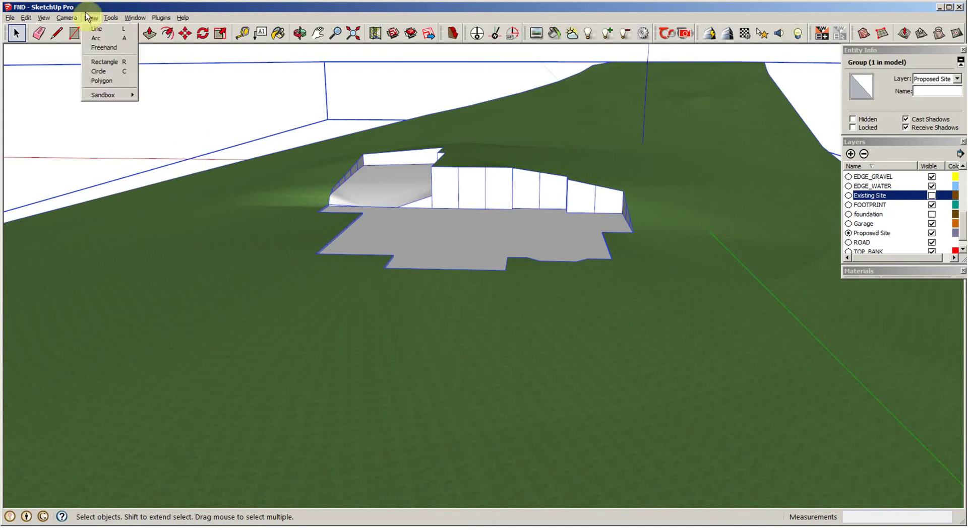
mouse_move(111, 18)
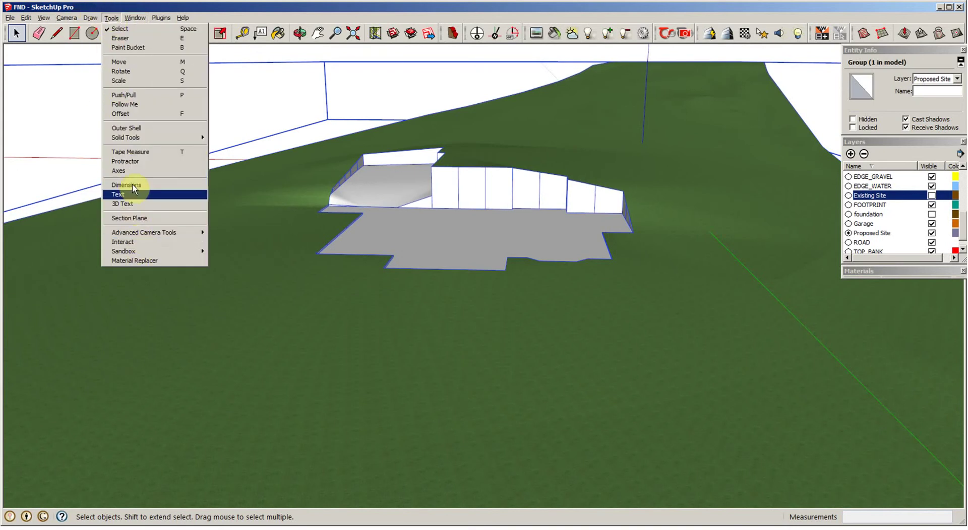
mouse_move(150, 259)
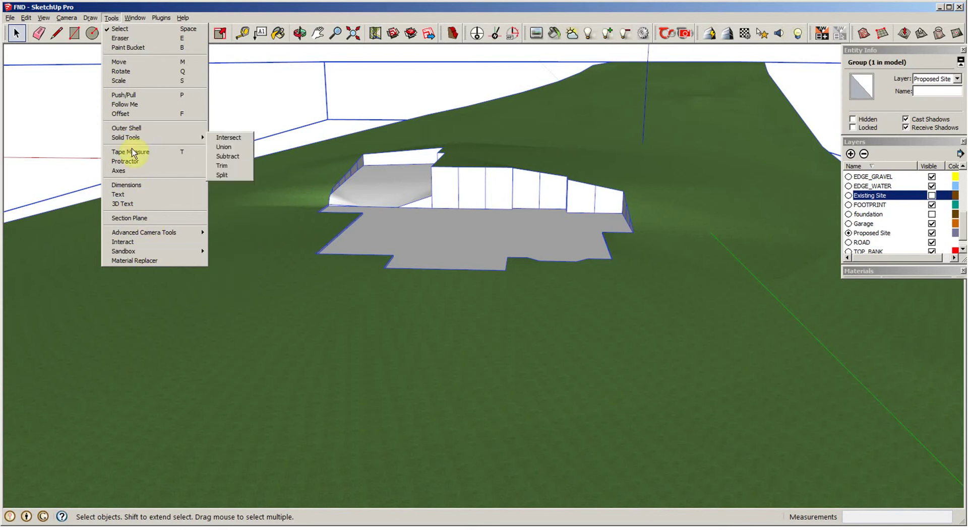
left_click(295, 17)
middle_click_drag(298, 61, 276, 87)
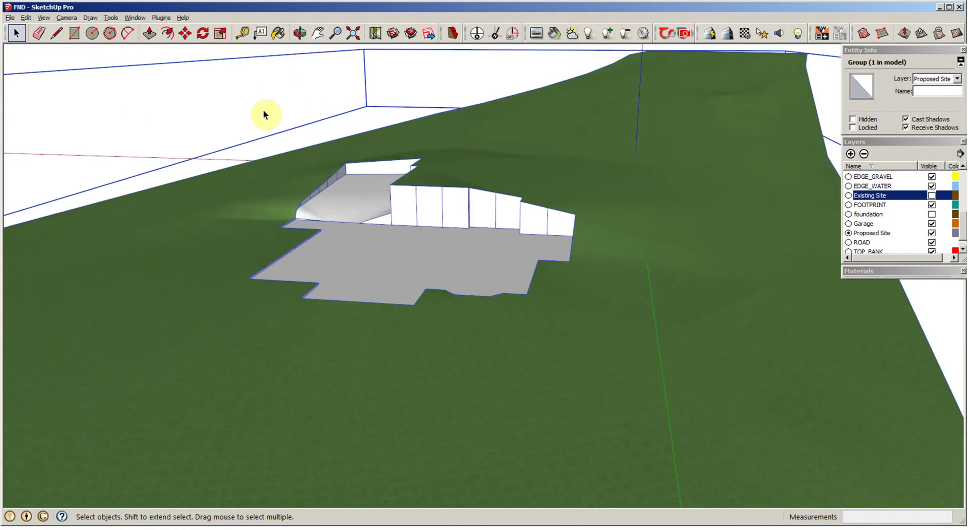
scroll(73, 133, "up", 1)
scroll(724, 238, "down", 2)
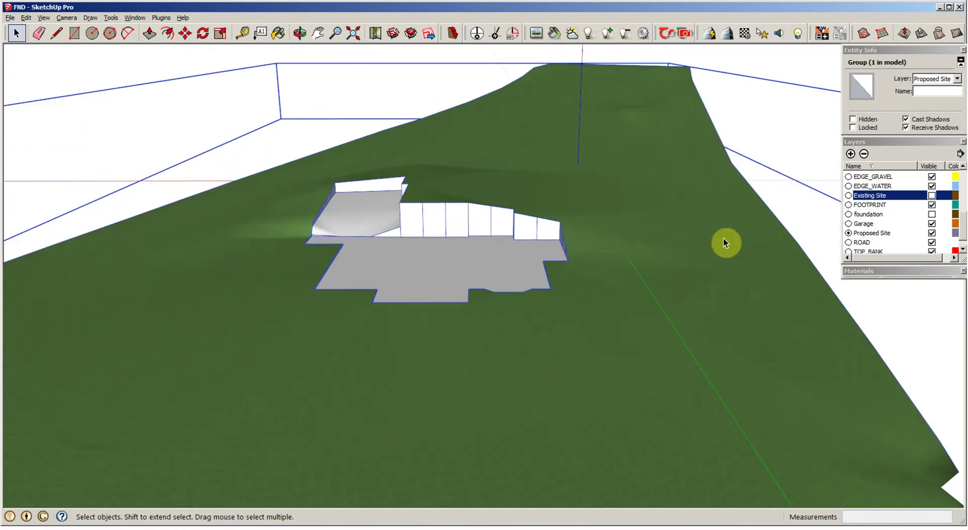
middle_click_drag(724, 238, 458, 255)
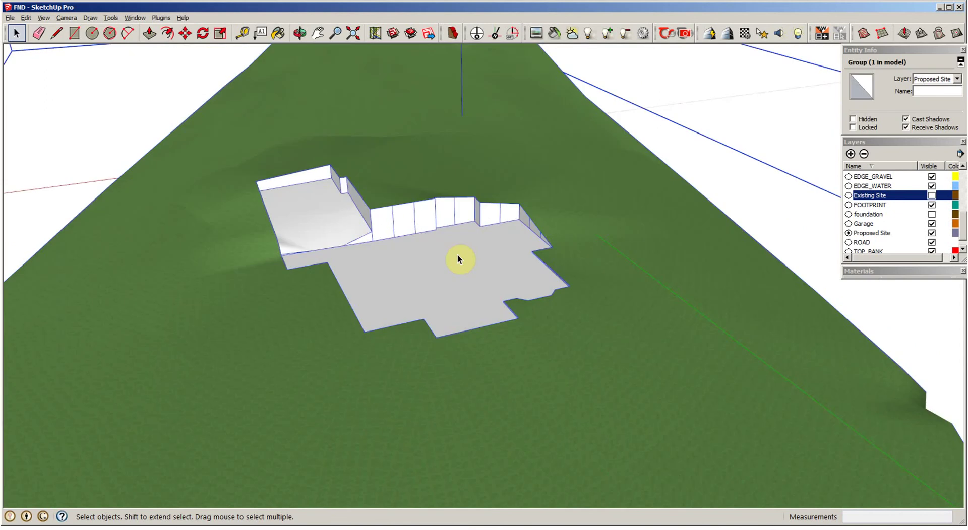